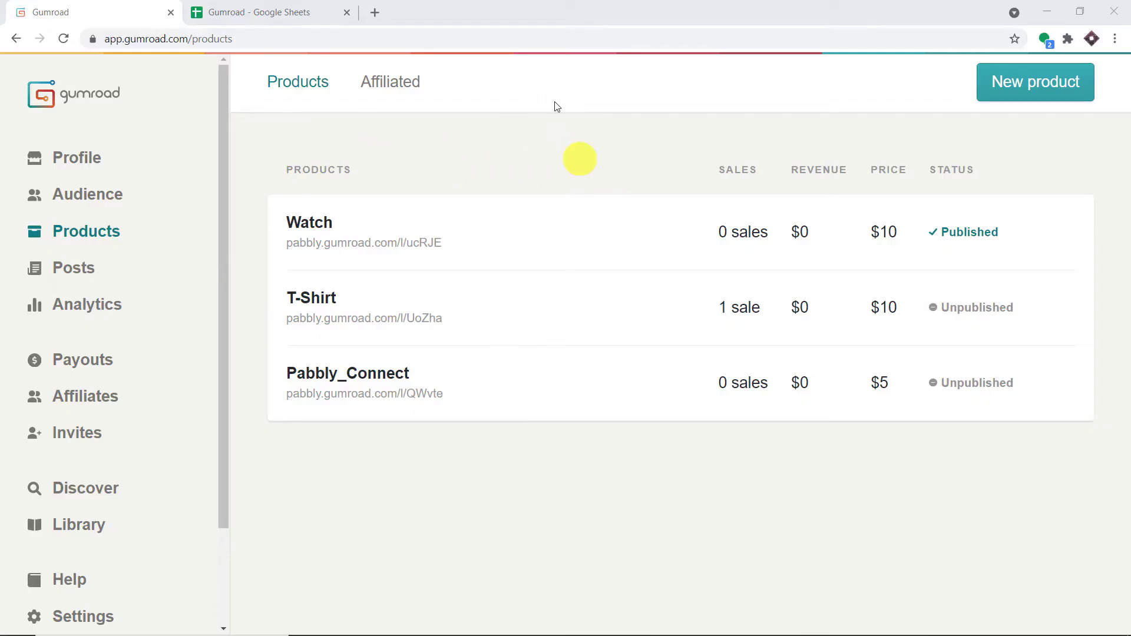
Open the $10 Watch product's public page in Gumroad and start buying it.
{"action": "left_click", "coordinate": [322, 9]}
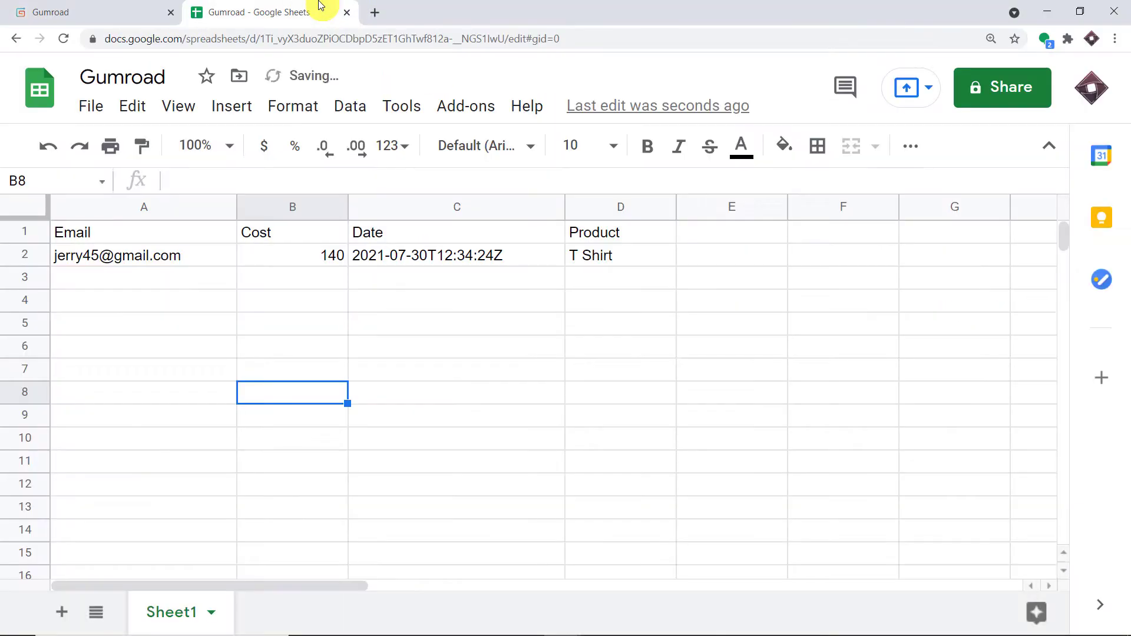
{"action": "left_click", "coordinate": [148, 9]}
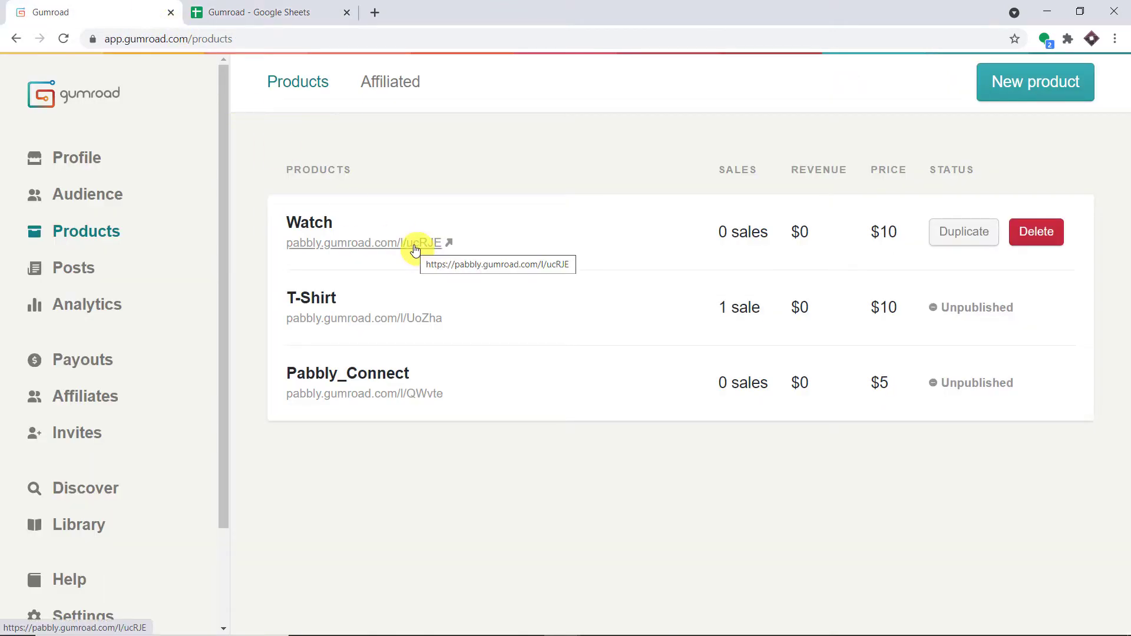
{"action": "left_click", "coordinate": [302, 8]}
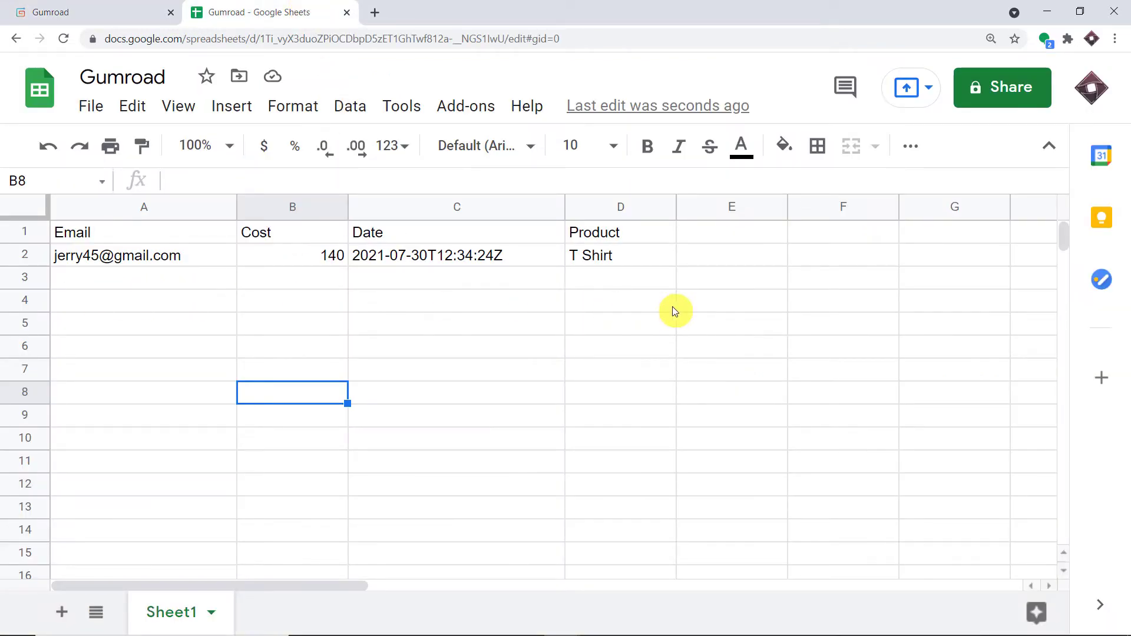
{"action": "left_click", "coordinate": [89, 9]}
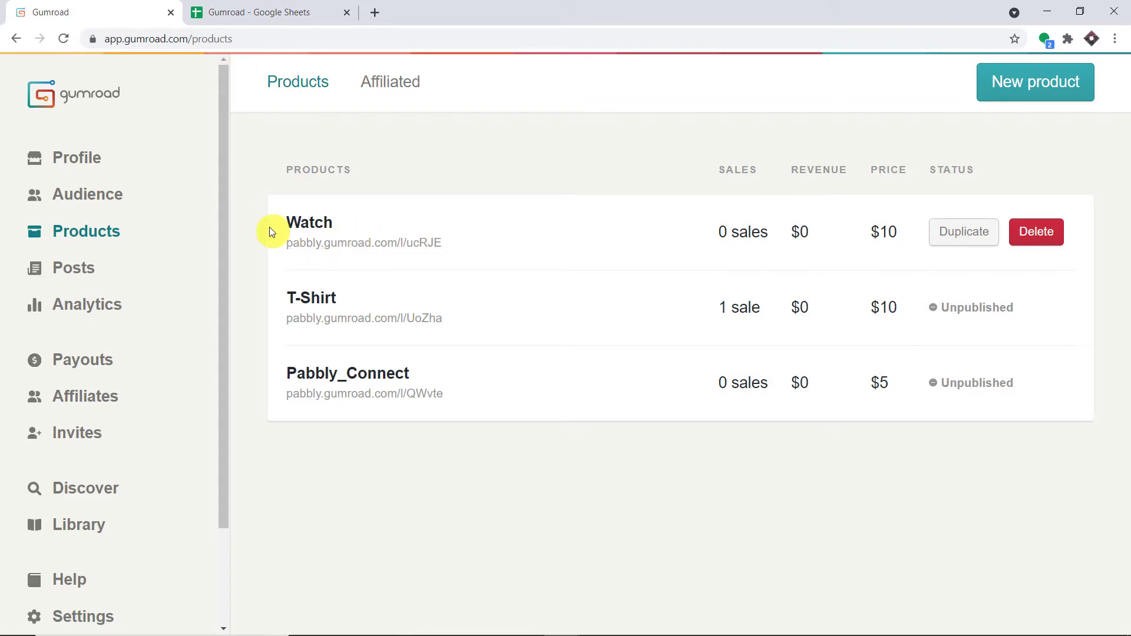
{"action": "left_click", "coordinate": [398, 242]}
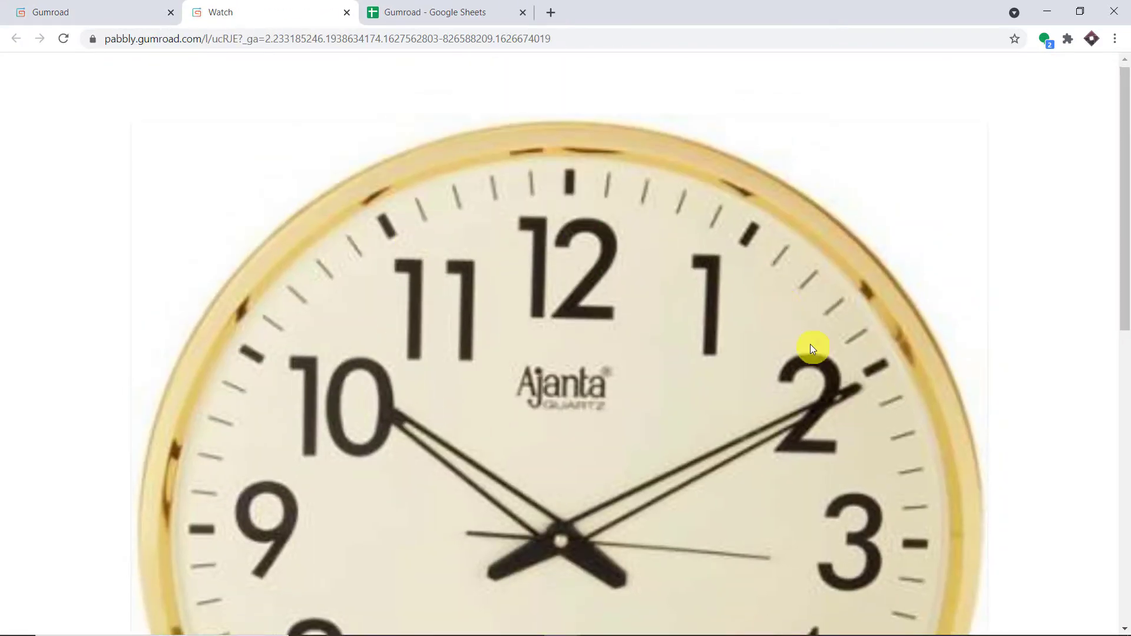
{"action": "scroll", "coordinate": [808, 347], "scroll_direction": "down", "scroll_amount": 5}
{"action": "scroll", "coordinate": [806, 349], "scroll_direction": "down", "scroll_amount": 4}
{"action": "left_click", "coordinate": [841, 433]}
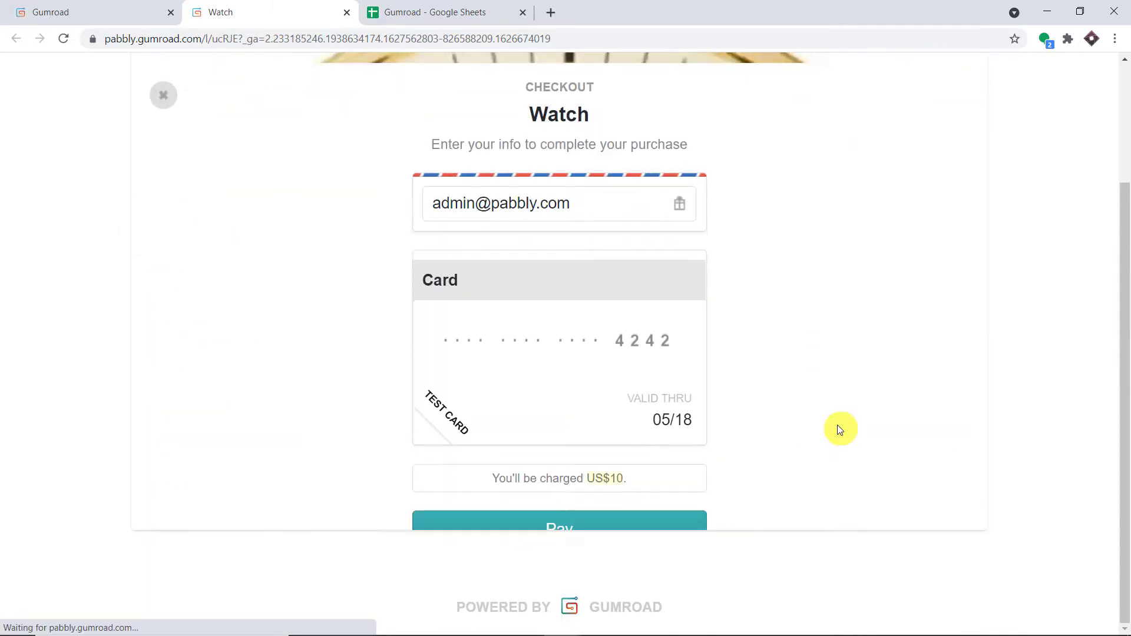
Replace the prefilled checkout e-mail with the buyer's e-mail address.
{"action": "left_click_drag", "start_coordinate": [573, 168], "coordinate": [320, 139]}
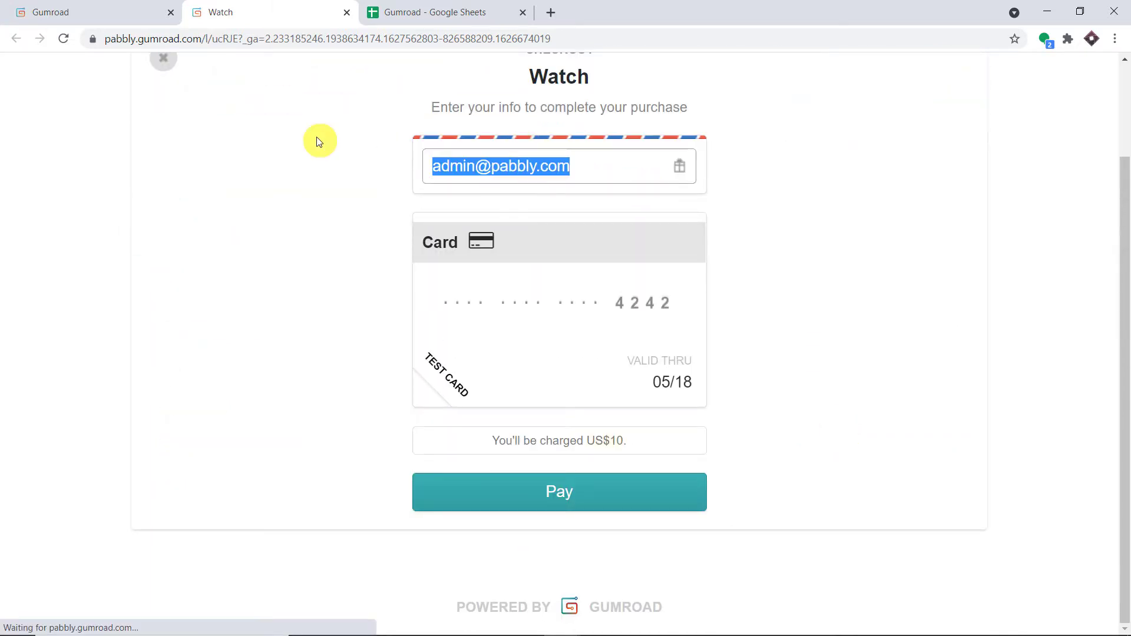
{"action": "key", "text": "BackSpace"}
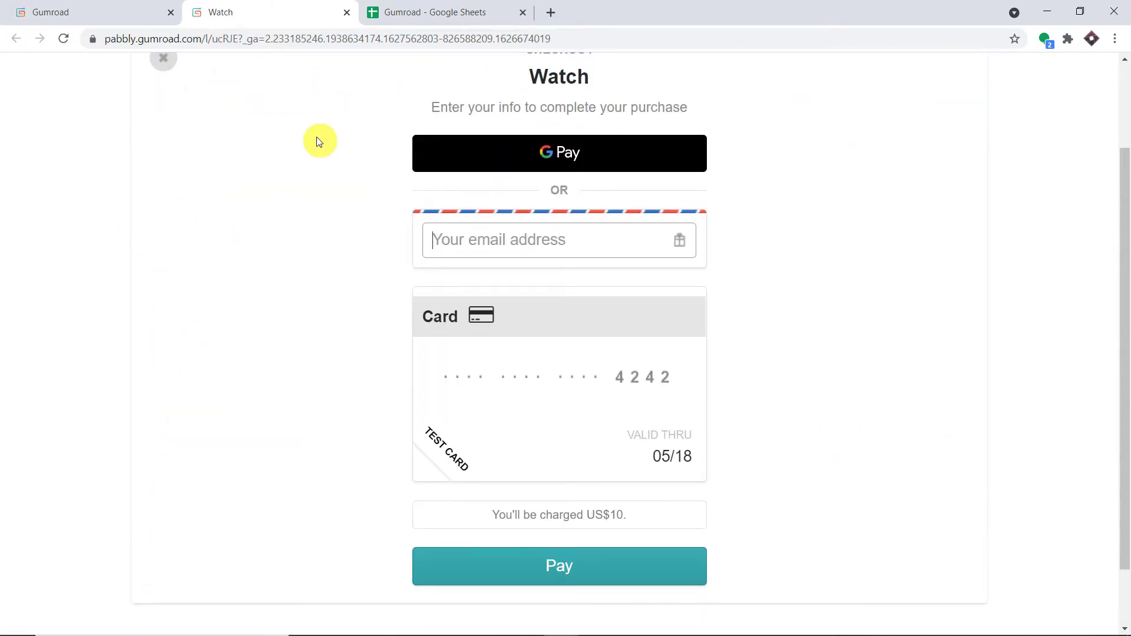
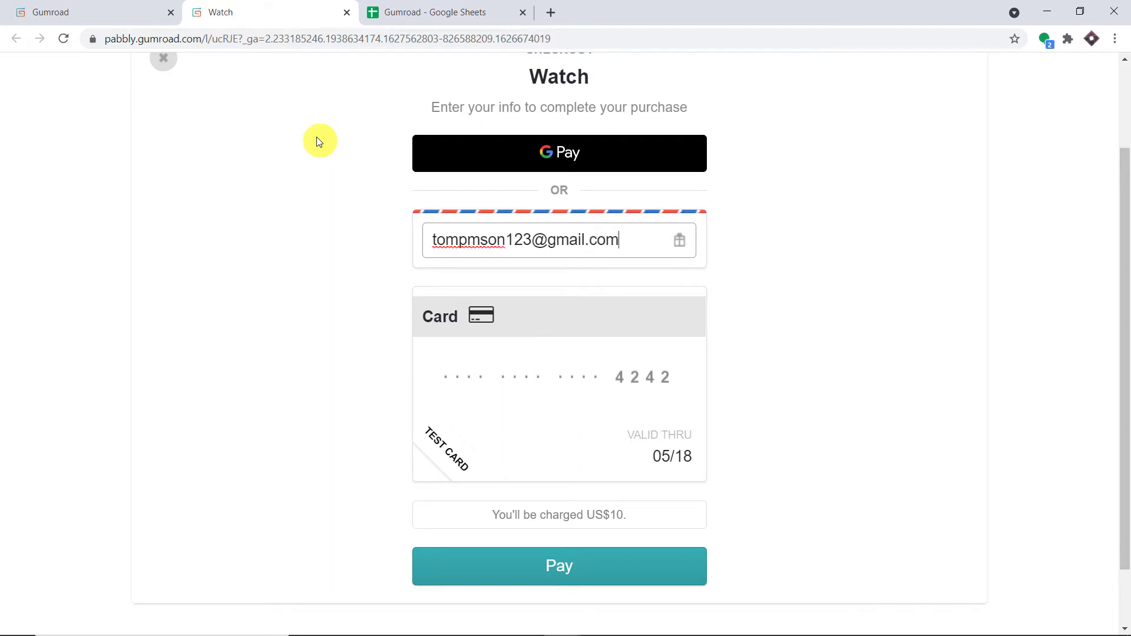
{"action": "left_click", "coordinate": [316, 137]}
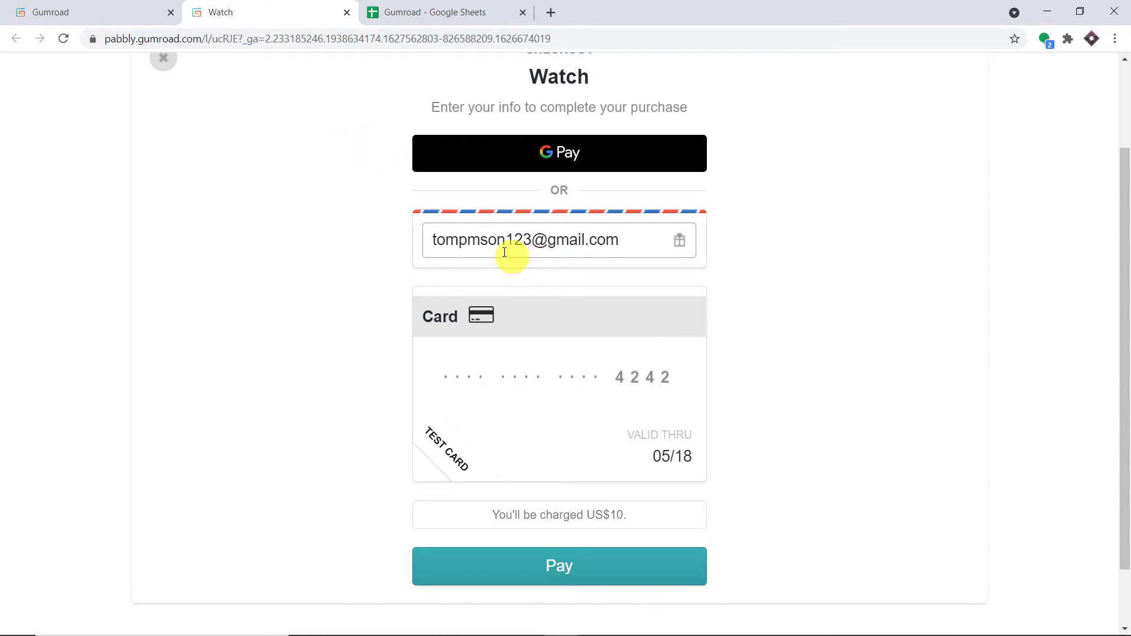
Correct the misspellings in the e-mail and pay for the Watch order.
{"action": "left_click", "coordinate": [465, 240]}
{"action": "key", "text": "BackSpace"}
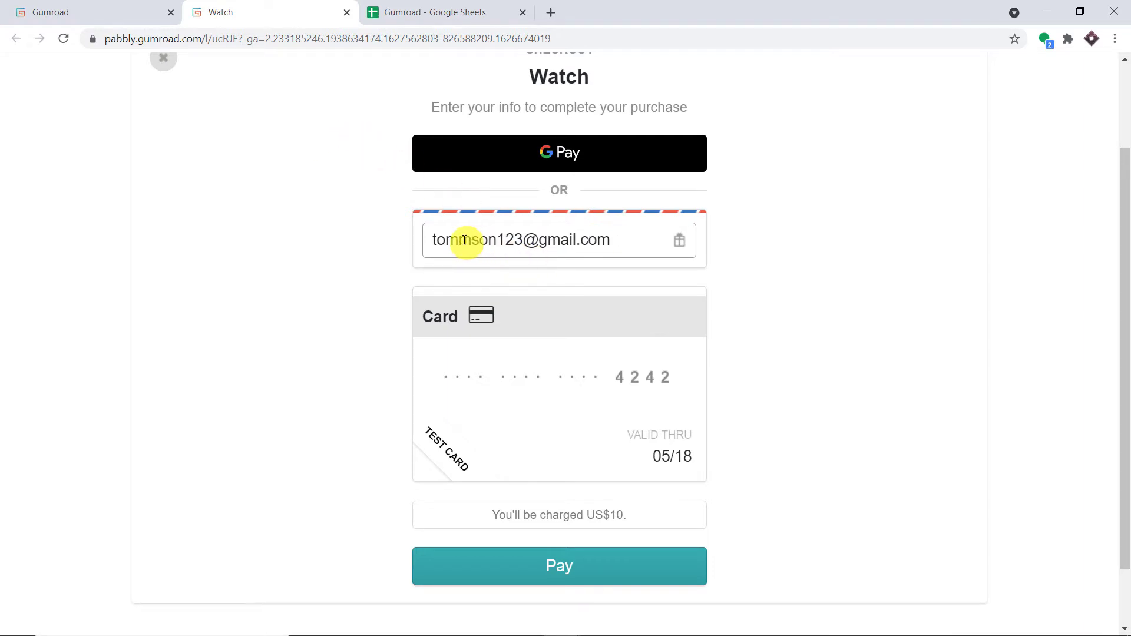
{"action": "type", "text": "p"}
{"action": "key", "text": "Delete"}
{"action": "left_click", "coordinate": [555, 566]}
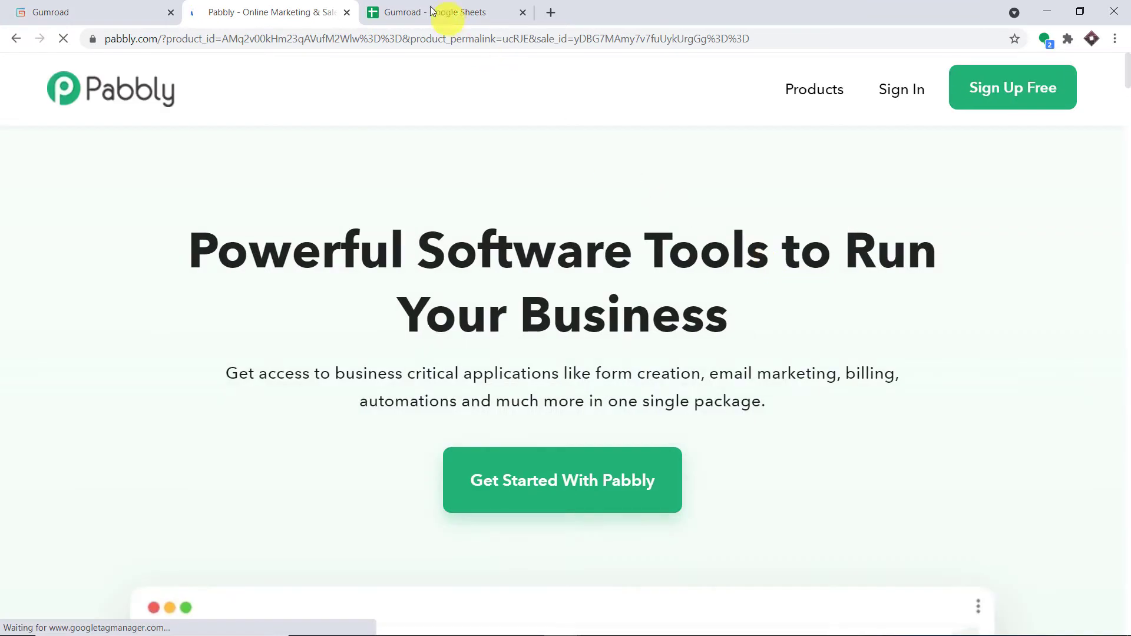
Reload the Gumroad sheet and inspect row 3's Watch sale: cost 10, dated 2021-07-30T12:55:45Z.
{"action": "left_click", "coordinate": [400, 12]}
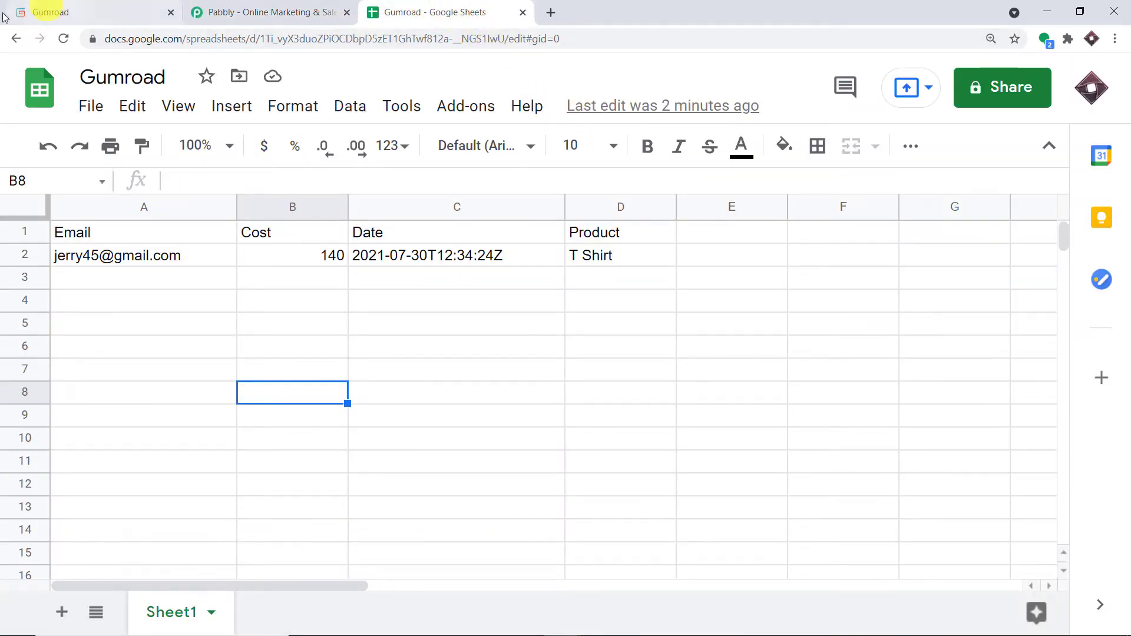
{"action": "left_click", "coordinate": [63, 38]}
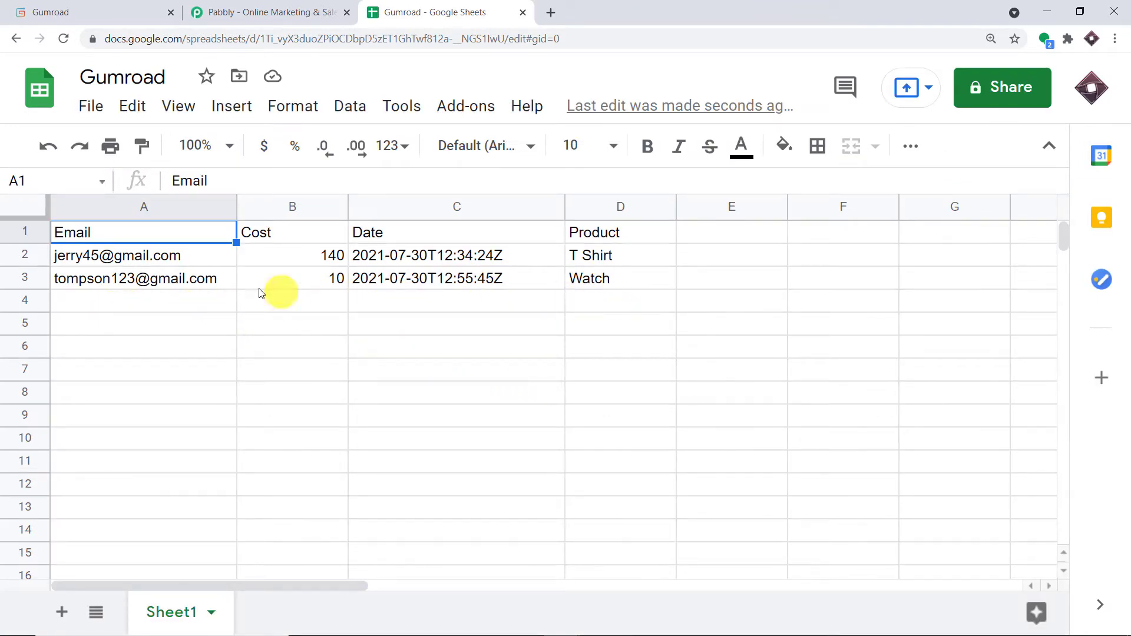
{"action": "left_click", "coordinate": [103, 283]}
{"action": "left_click", "coordinate": [293, 282]}
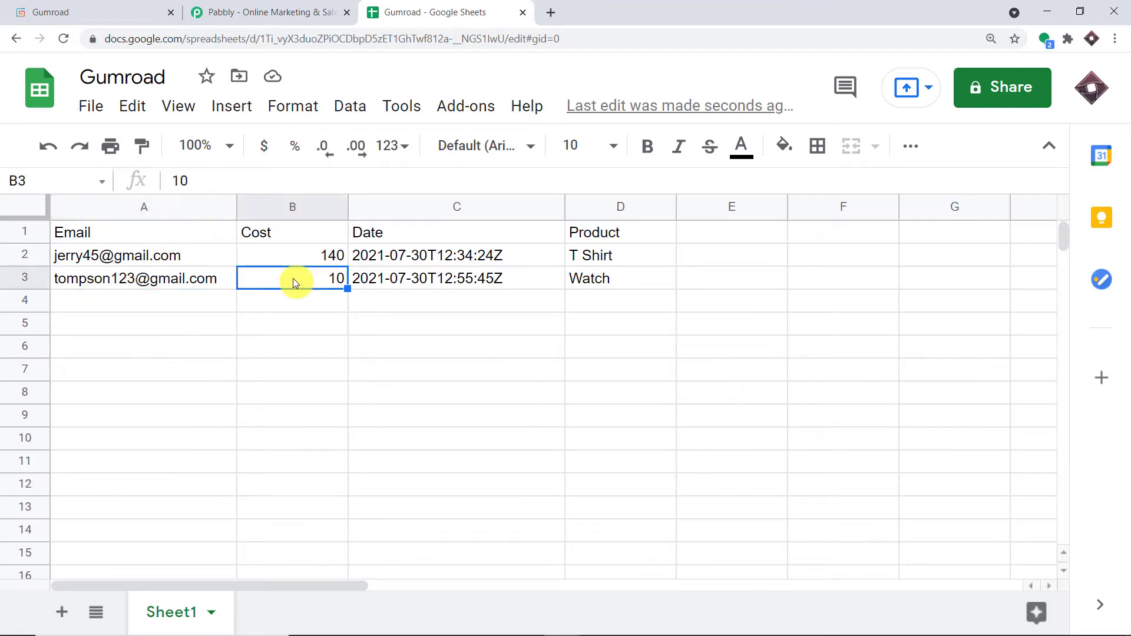
{"action": "left_click", "coordinate": [390, 279]}
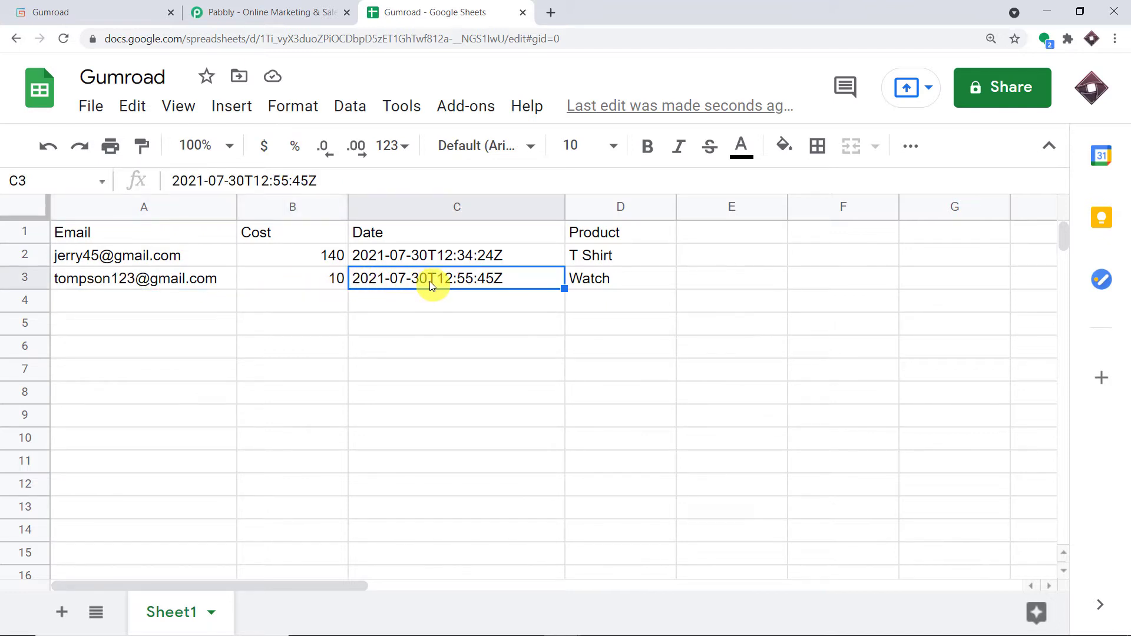
{"action": "left_click", "coordinate": [596, 284]}
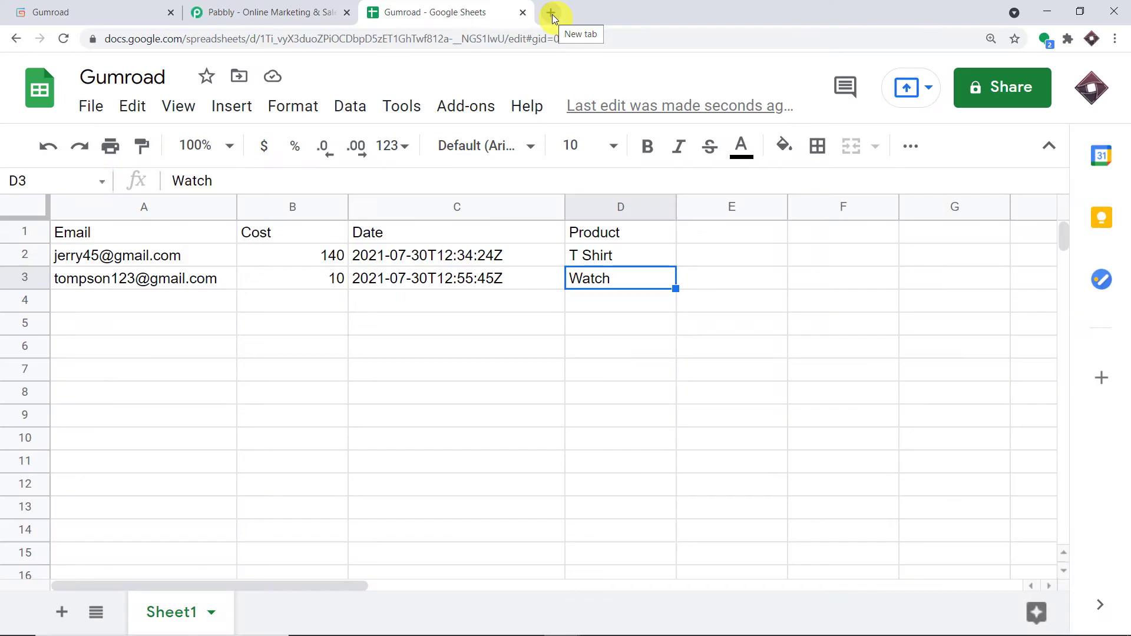
Go to pabbly.com in a new tab and open Connect from the account's apps list.
{"action": "left_click", "coordinate": [552, 14]}
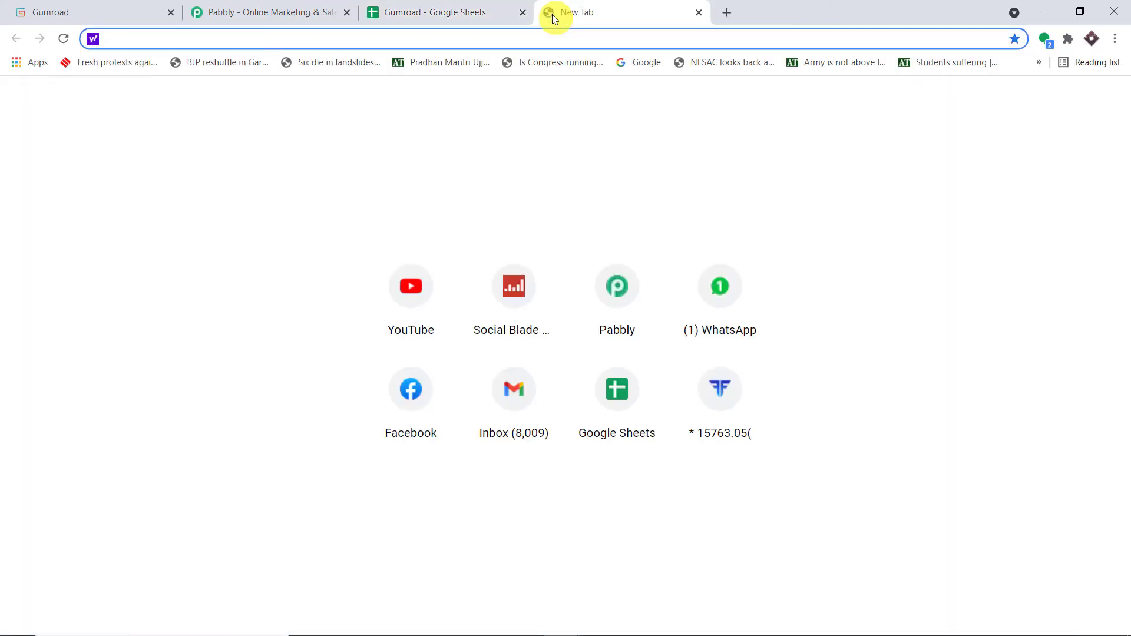
{"action": "type", "text": "p"}
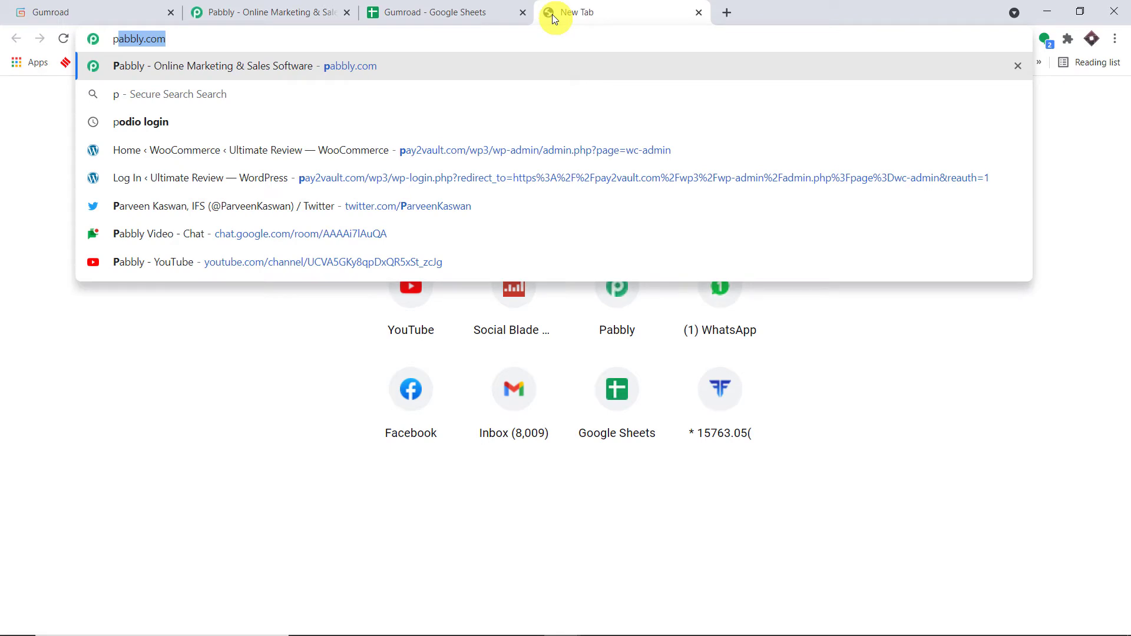
{"action": "key", "text": "Return"}
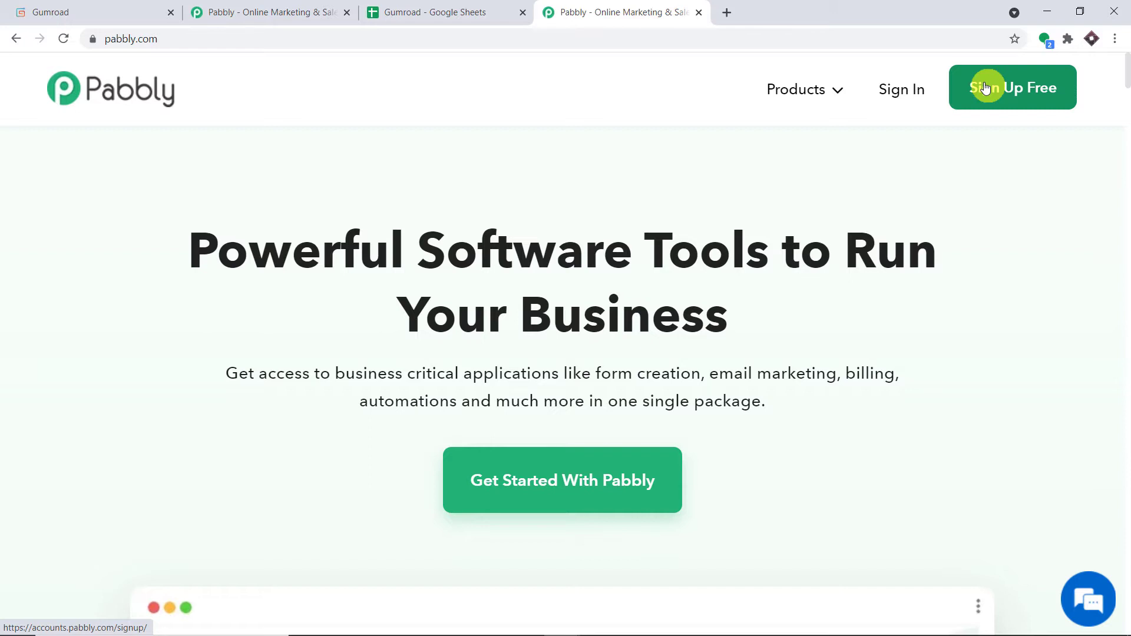
{"action": "left_click", "coordinate": [985, 88]}
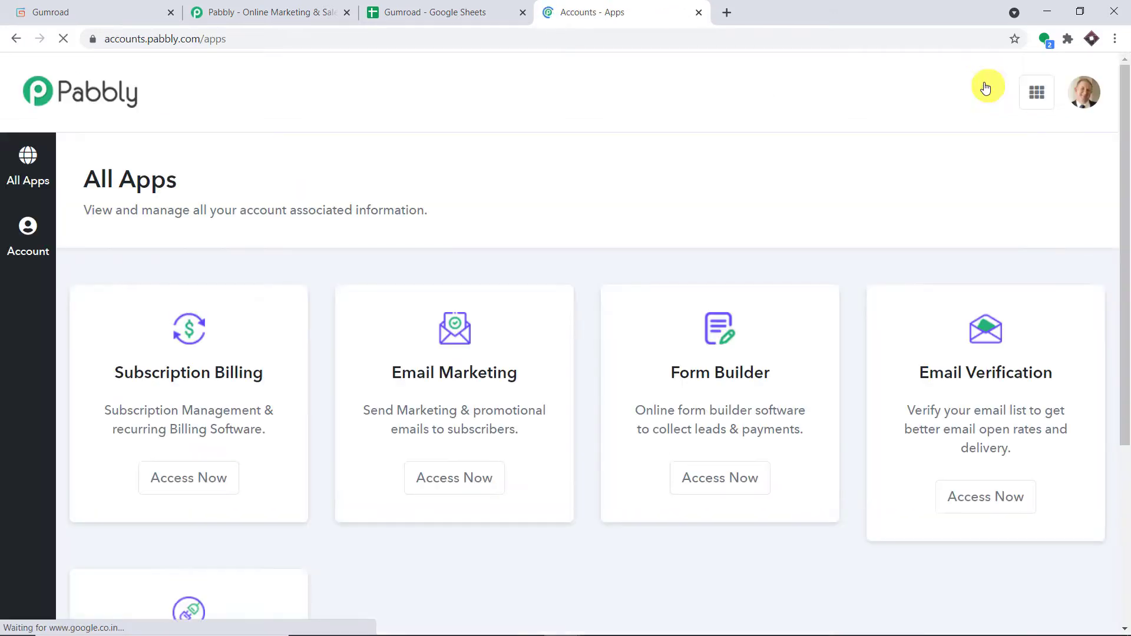
{"action": "scroll", "coordinate": [788, 194], "scroll_direction": "down", "scroll_amount": 5}
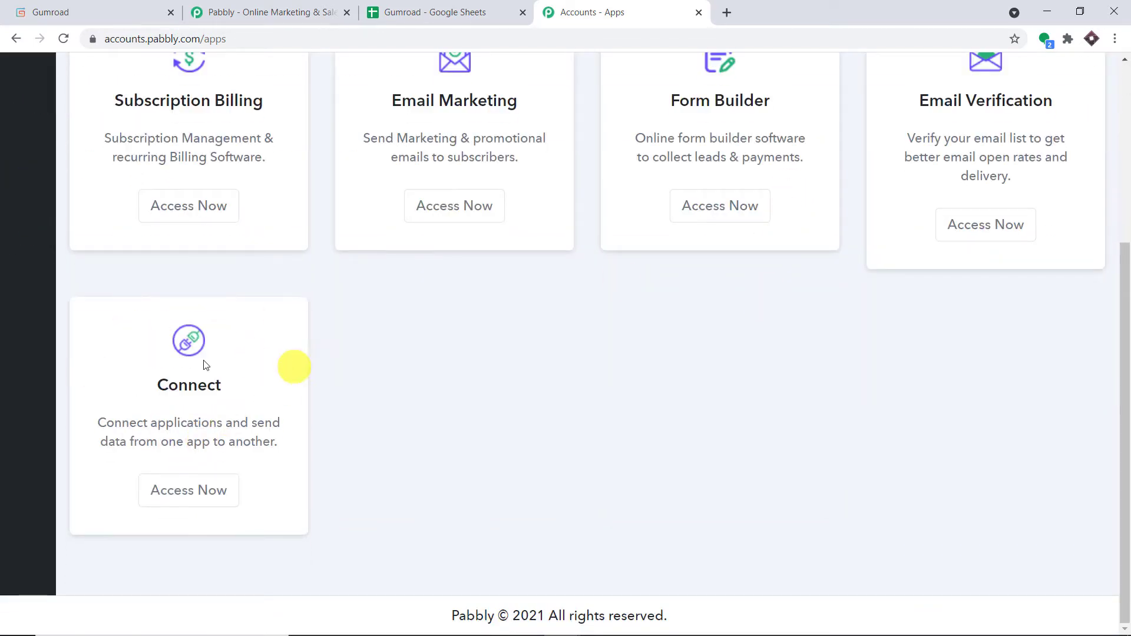
{"action": "left_click", "coordinate": [201, 496]}
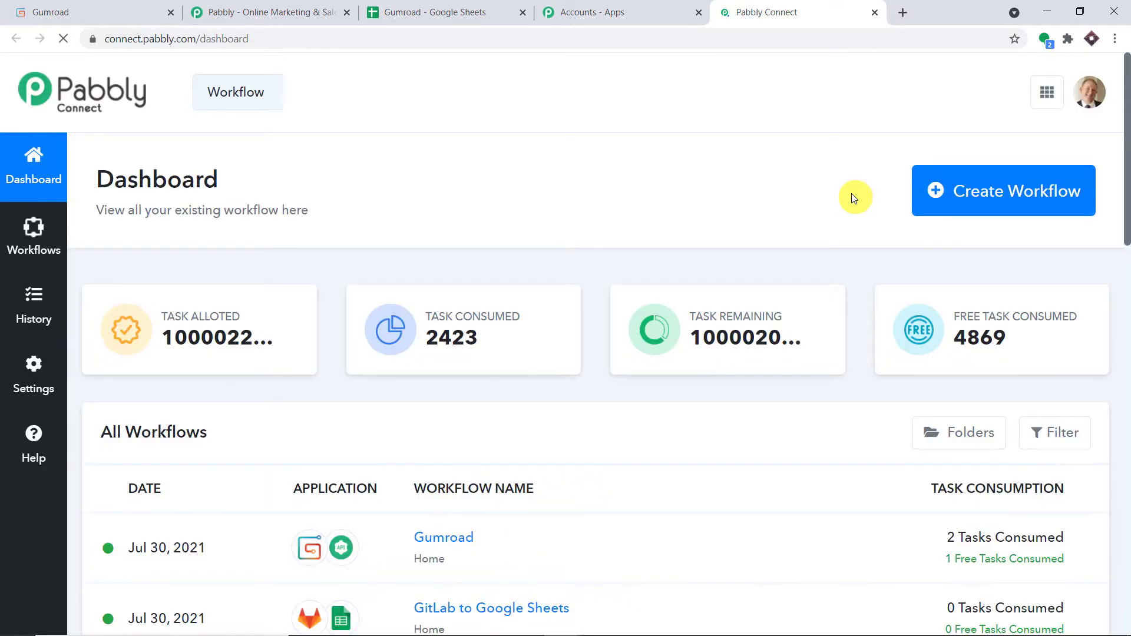
Create a new Pabbly Connect workflow named 'Gumroad to Google Sheets'.
{"action": "left_click", "coordinate": [991, 203]}
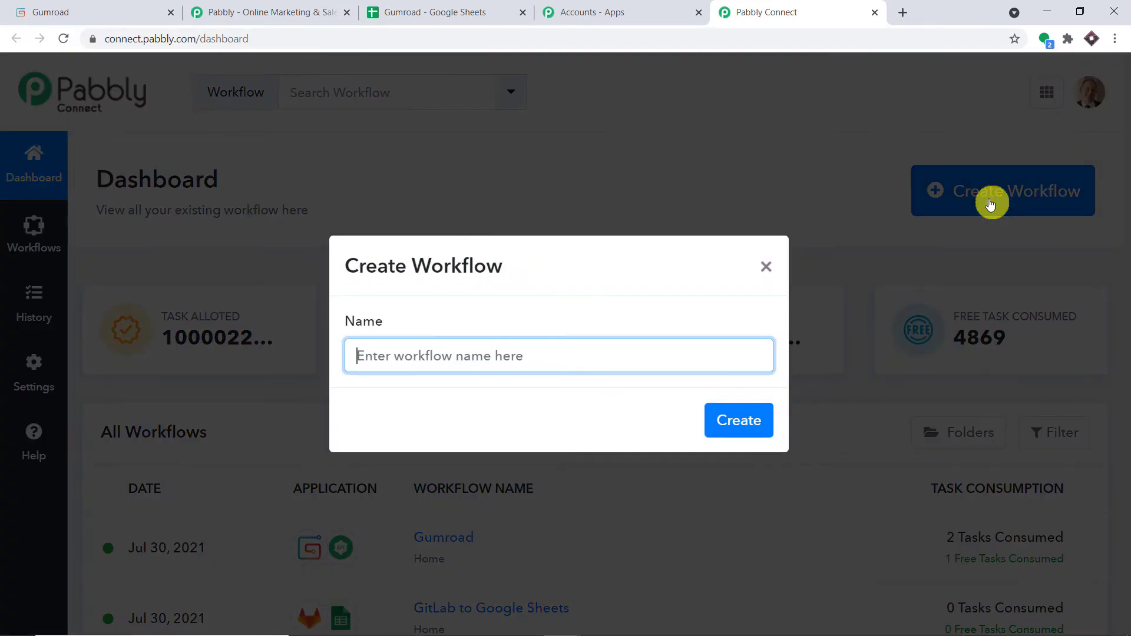
{"action": "type", "text": "G"}
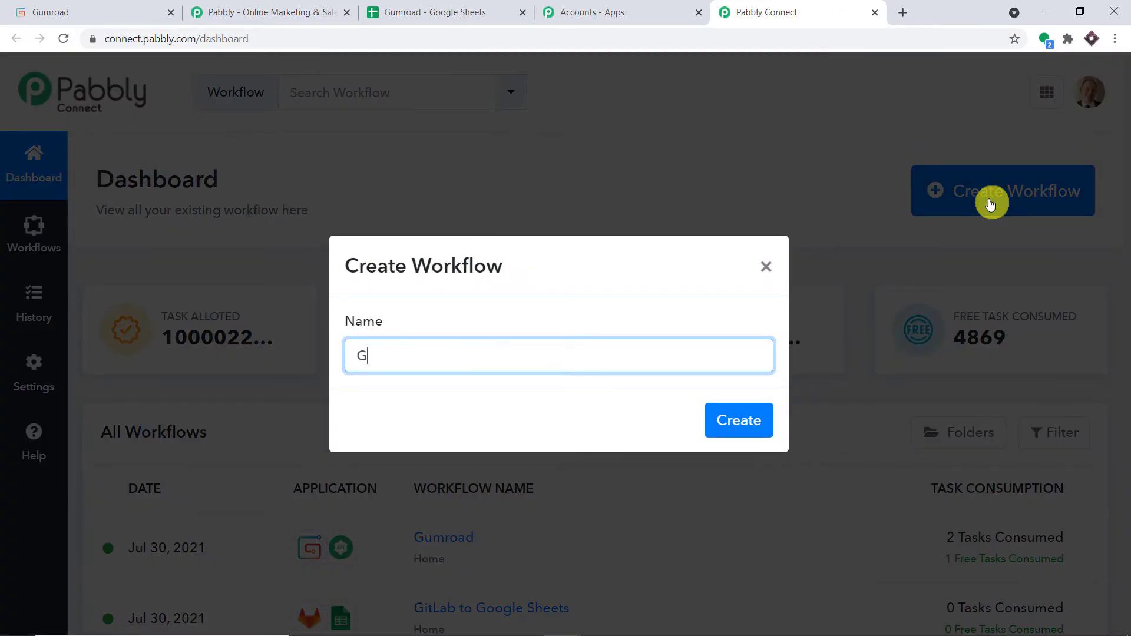
{"action": "type", "text": "umroad to Goog"}
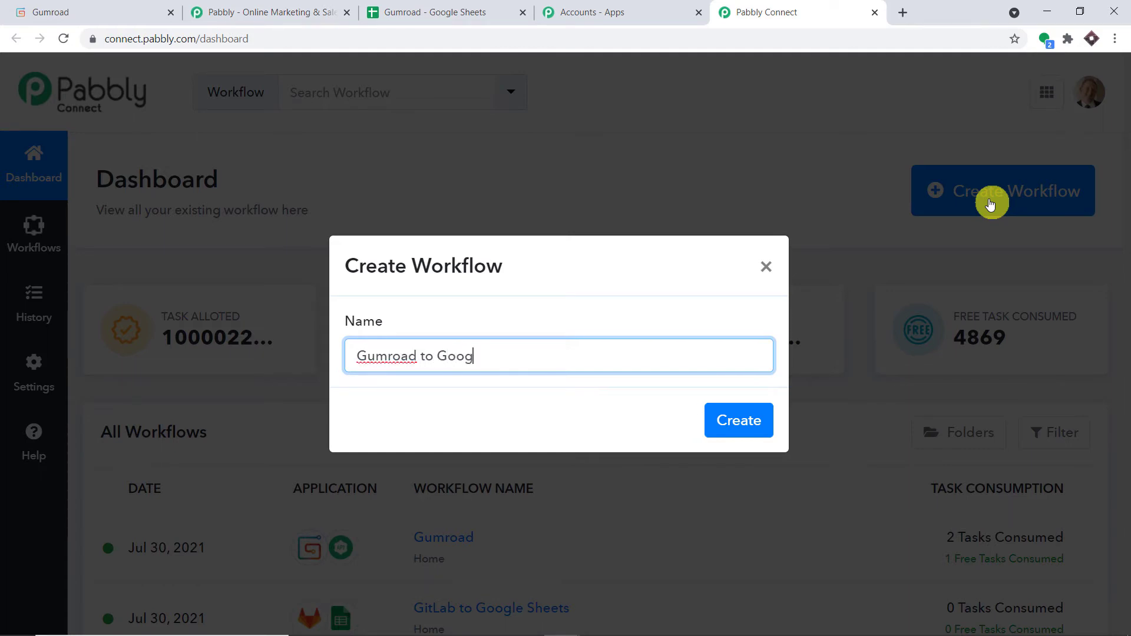
{"action": "type", "text": "le Sheets"}
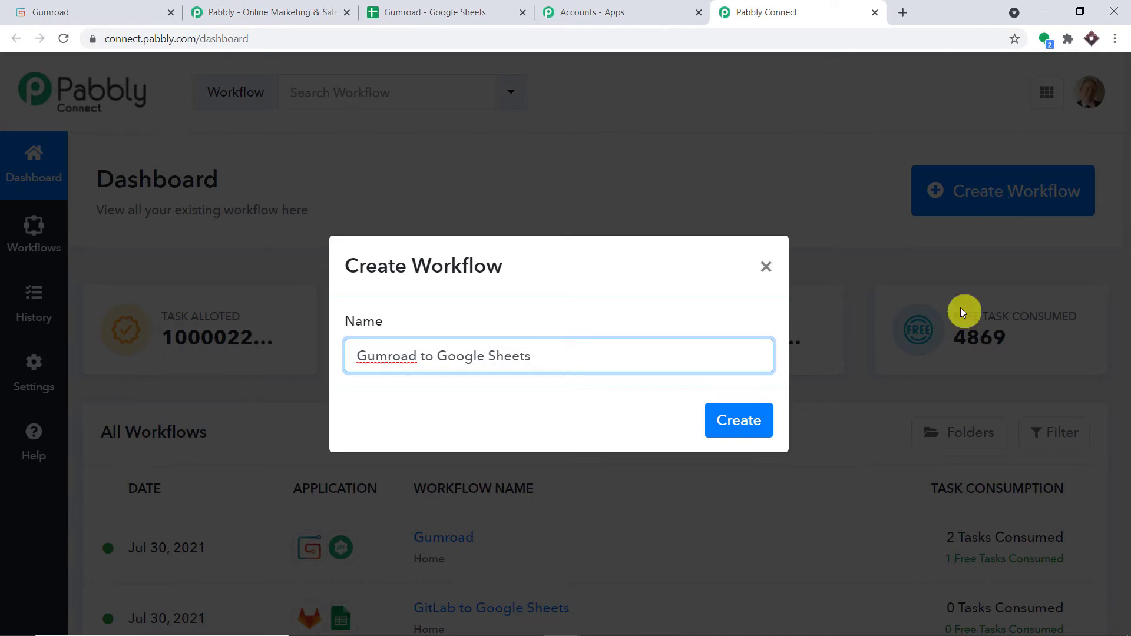
{"action": "left_click", "coordinate": [747, 421]}
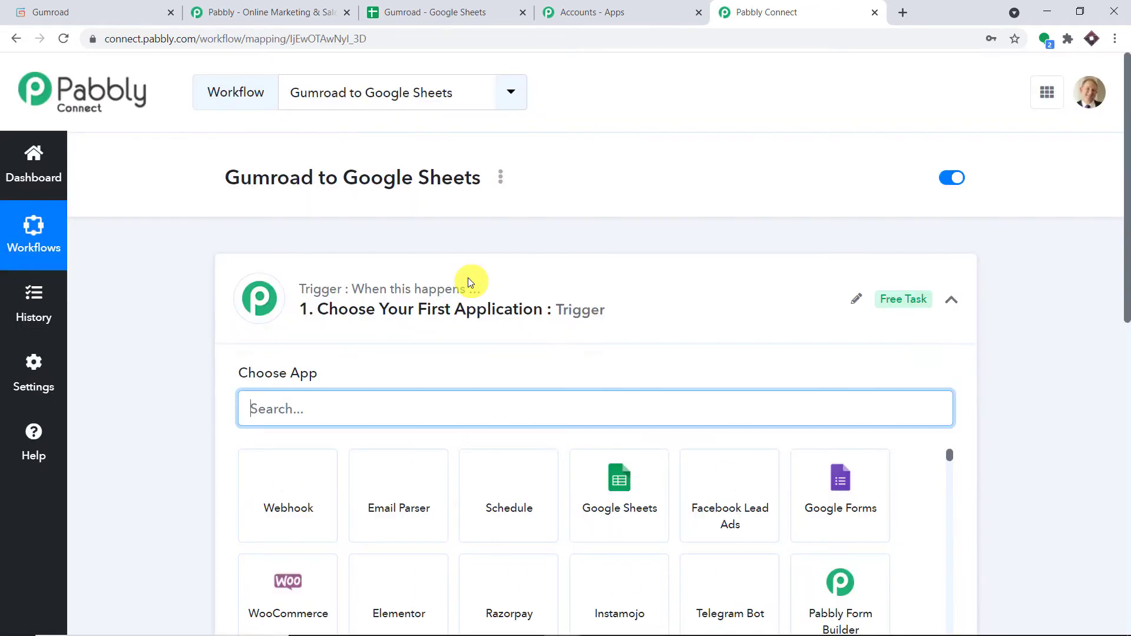
Set the workflow trigger to Gumroad with the New Sale trigger event.
{"action": "left_click", "coordinate": [468, 280]}
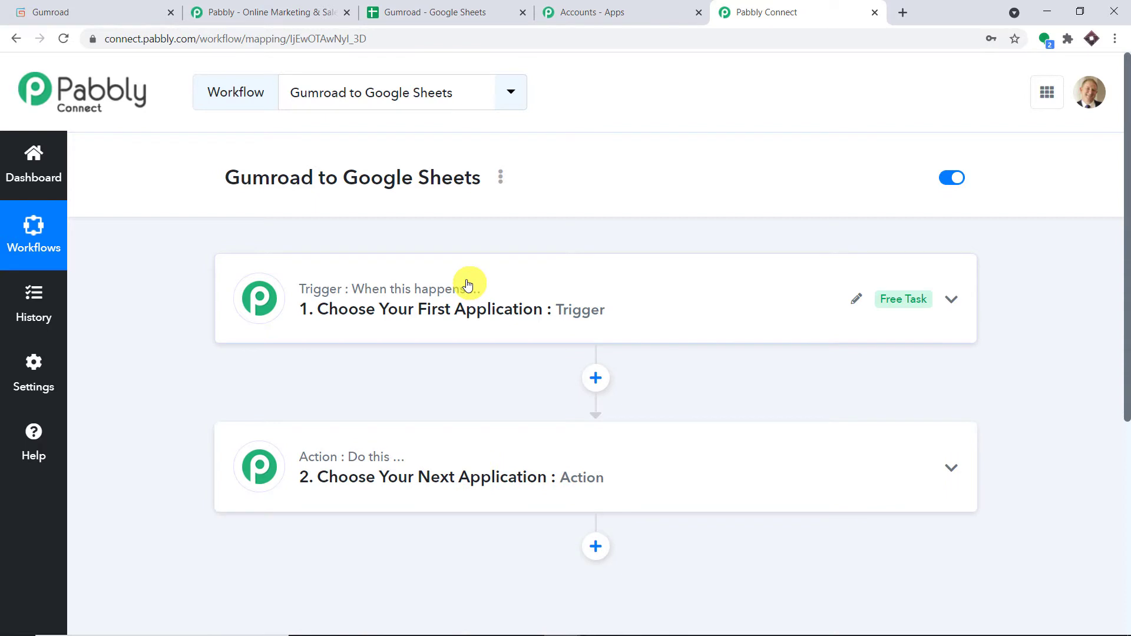
{"action": "left_click", "coordinate": [468, 284]}
{"action": "left_click", "coordinate": [351, 406]}
{"action": "type", "text": "umr"}
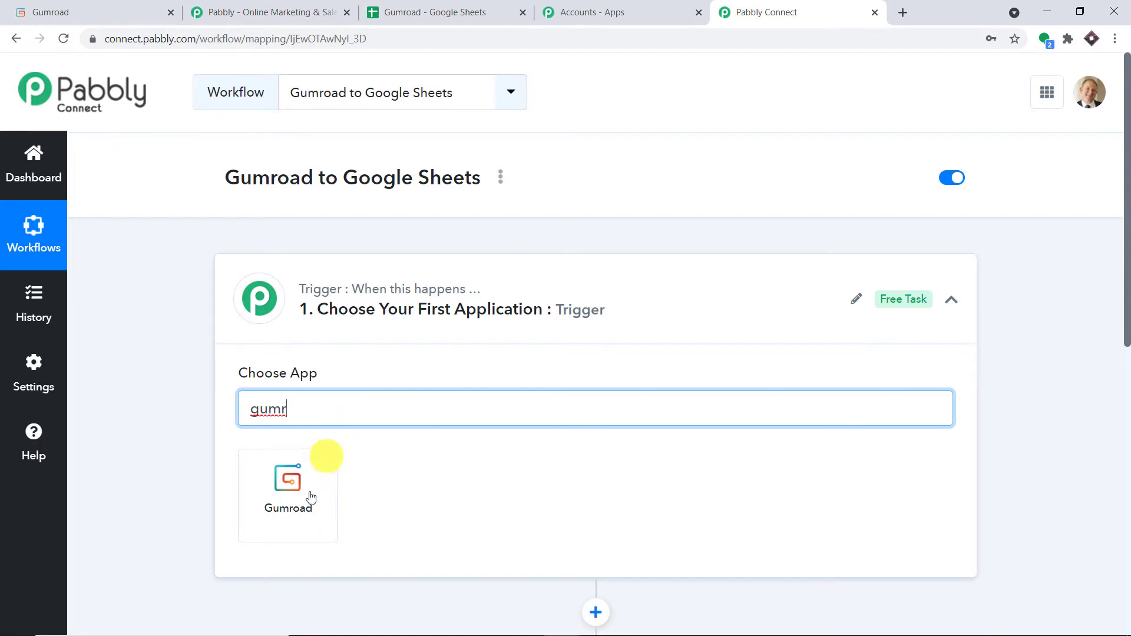
{"action": "left_click", "coordinate": [306, 499]}
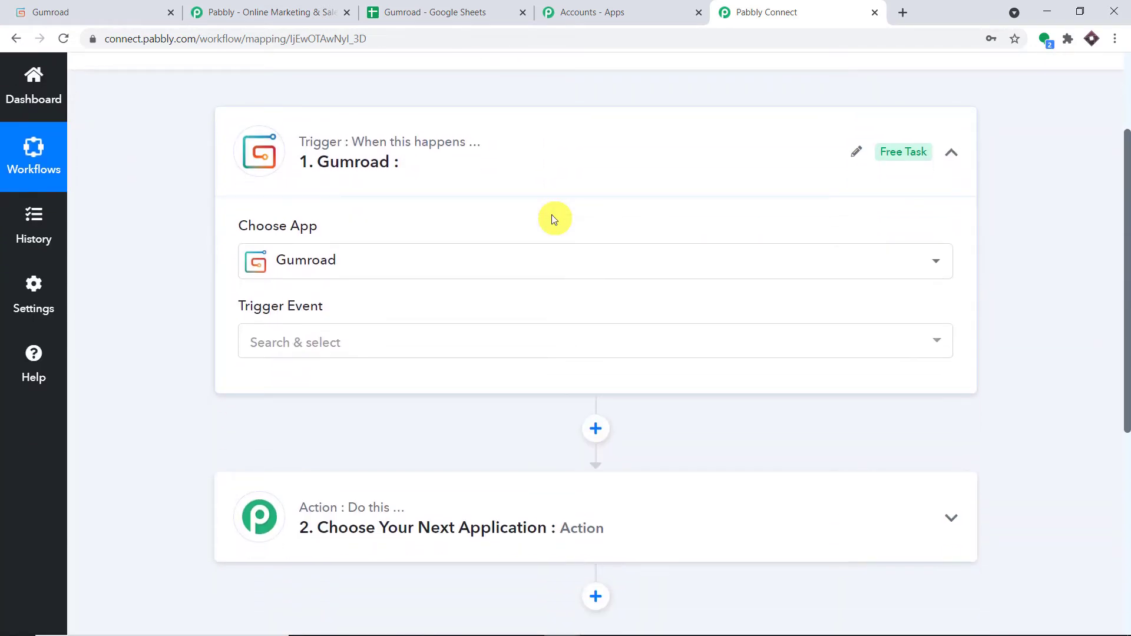
{"action": "left_click", "coordinate": [405, 341]}
{"action": "left_click", "coordinate": [374, 433]}
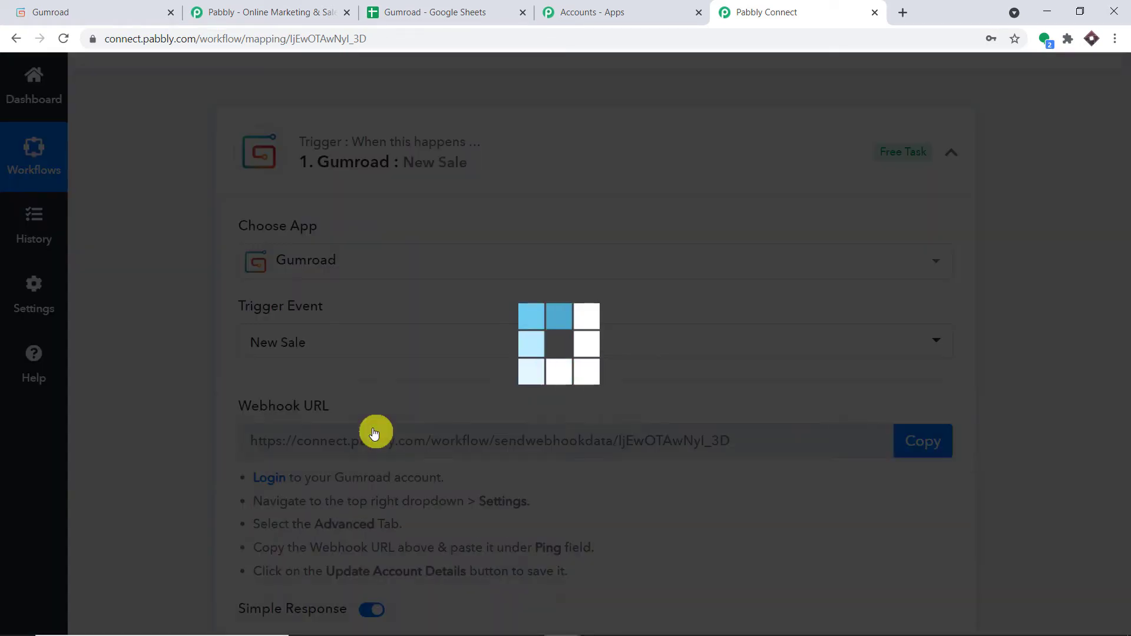
Review the webhook setup instructions below the generated webhook URL.
{"action": "scroll", "coordinate": [374, 428], "scroll_direction": "down", "scroll_amount": 1}
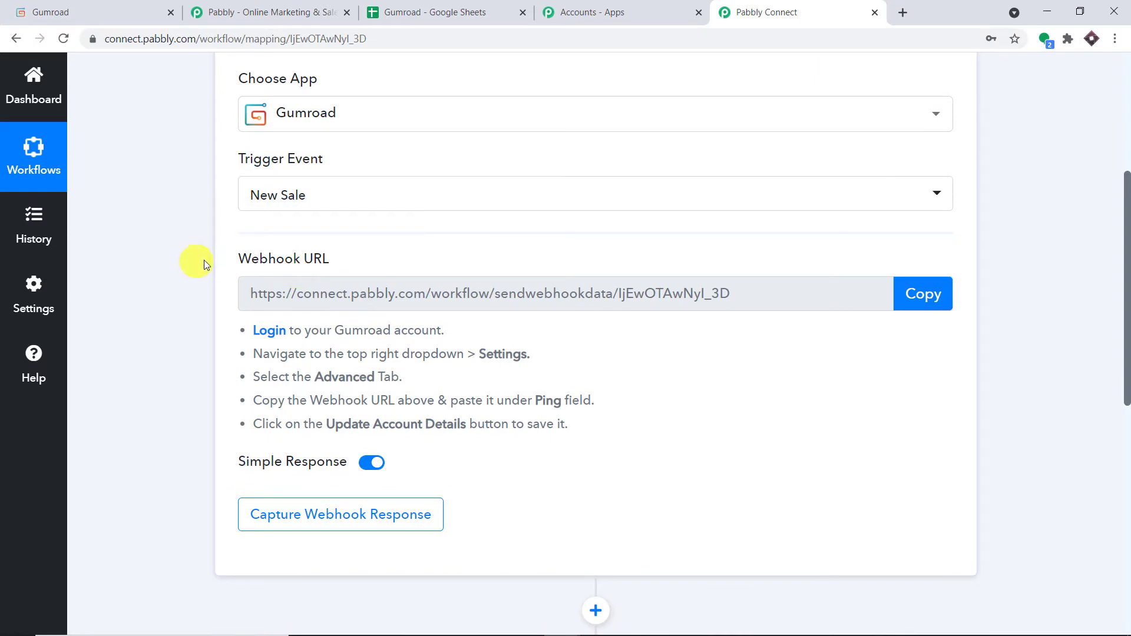
{"action": "left_click_drag", "start_coordinate": [577, 443], "coordinate": [245, 313]}
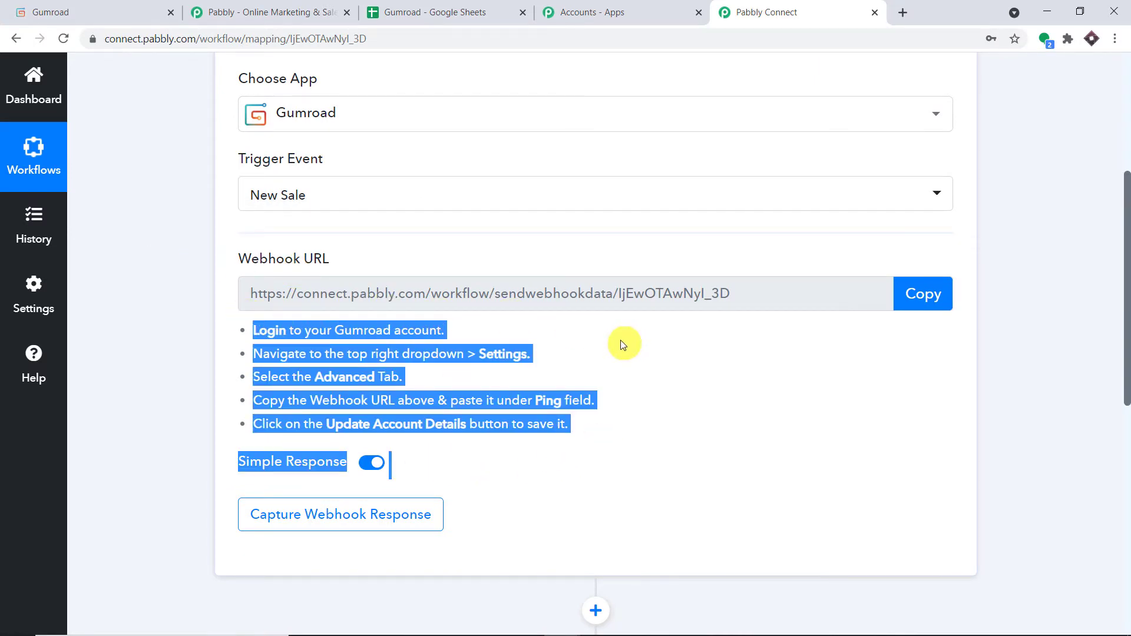
{"action": "scroll", "coordinate": [621, 344], "scroll_direction": "up", "scroll_amount": 3}
{"action": "left_click", "coordinate": [1025, 205]}
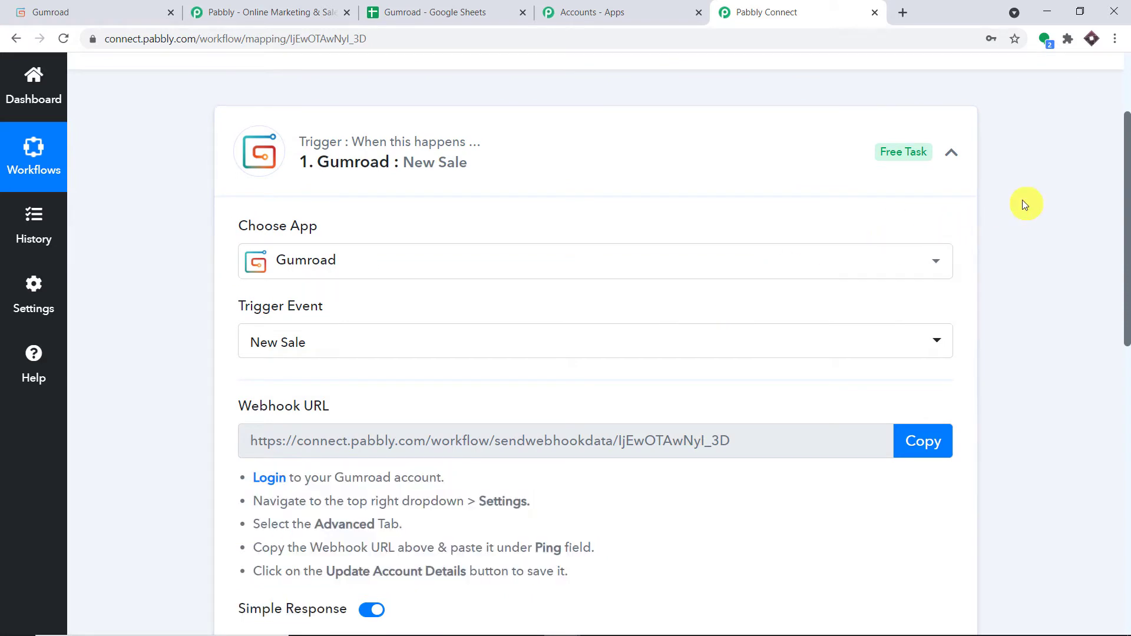
{"action": "scroll", "coordinate": [1025, 204], "scroll_direction": "down", "scroll_amount": 1}
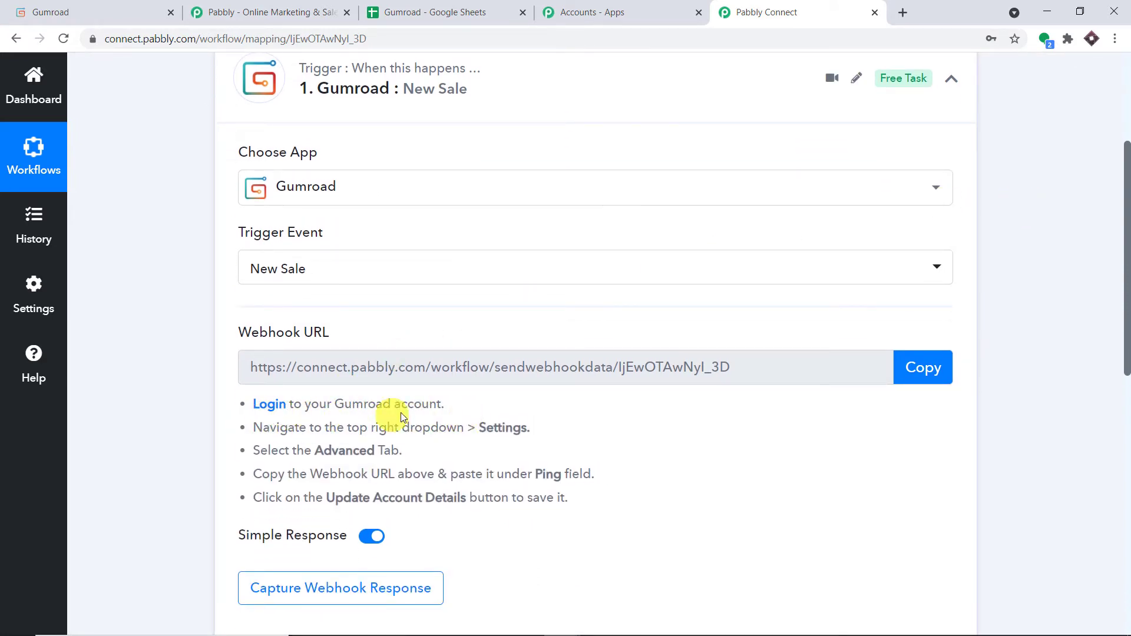
{"action": "left_click_drag", "start_coordinate": [523, 431], "coordinate": [479, 428]}
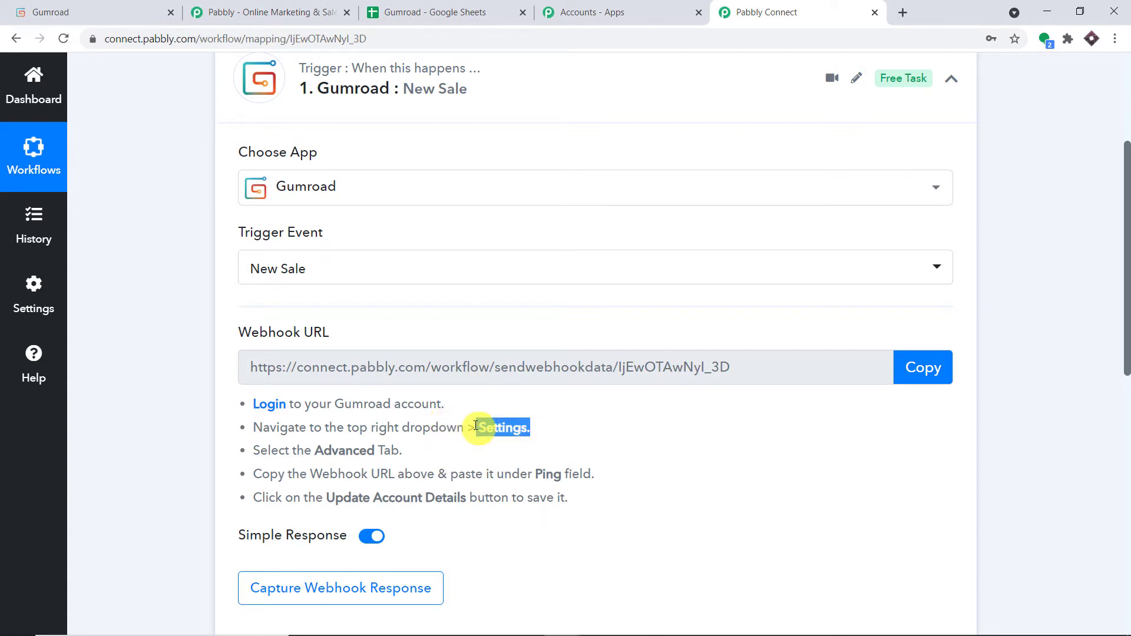
Open Gumroad's Settings and go to its Advanced section.
{"action": "left_click", "coordinate": [131, 12]}
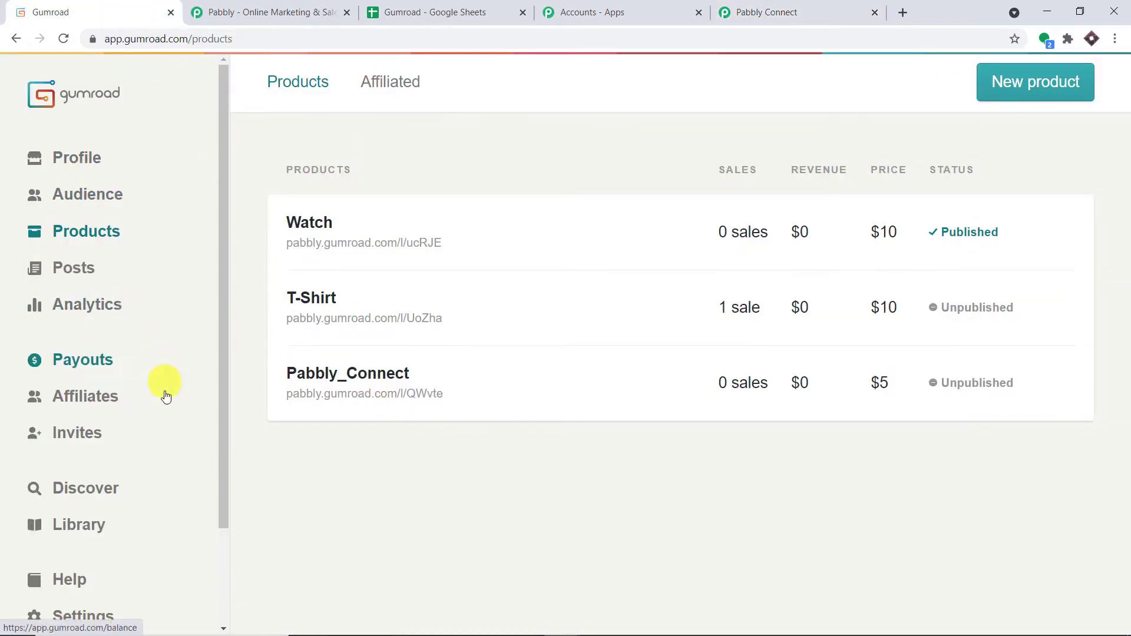
{"action": "scroll", "coordinate": [118, 459], "scroll_direction": "down", "scroll_amount": 2}
{"action": "left_click", "coordinate": [82, 501]}
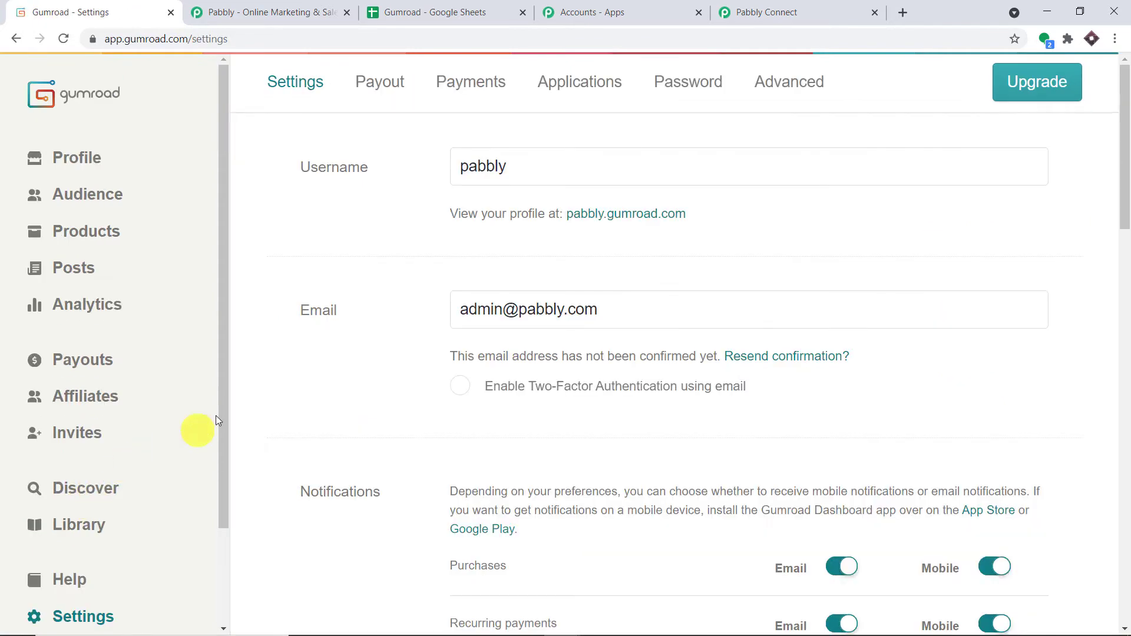
{"action": "left_click", "coordinate": [743, 12]}
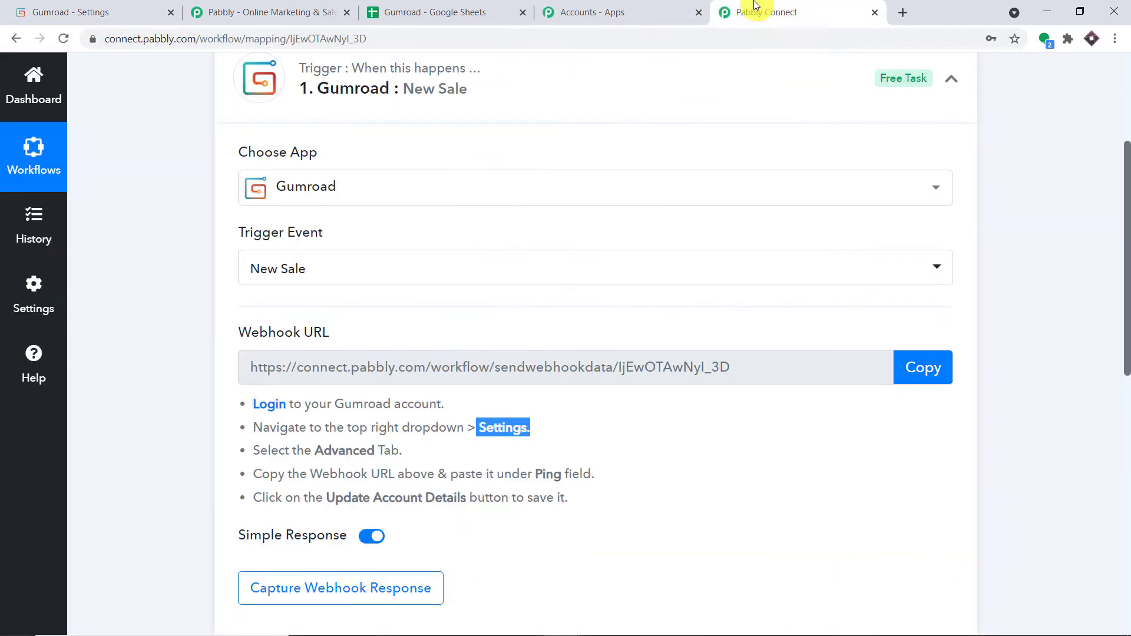
{"action": "left_click_drag", "start_coordinate": [409, 459], "coordinate": [312, 453]}
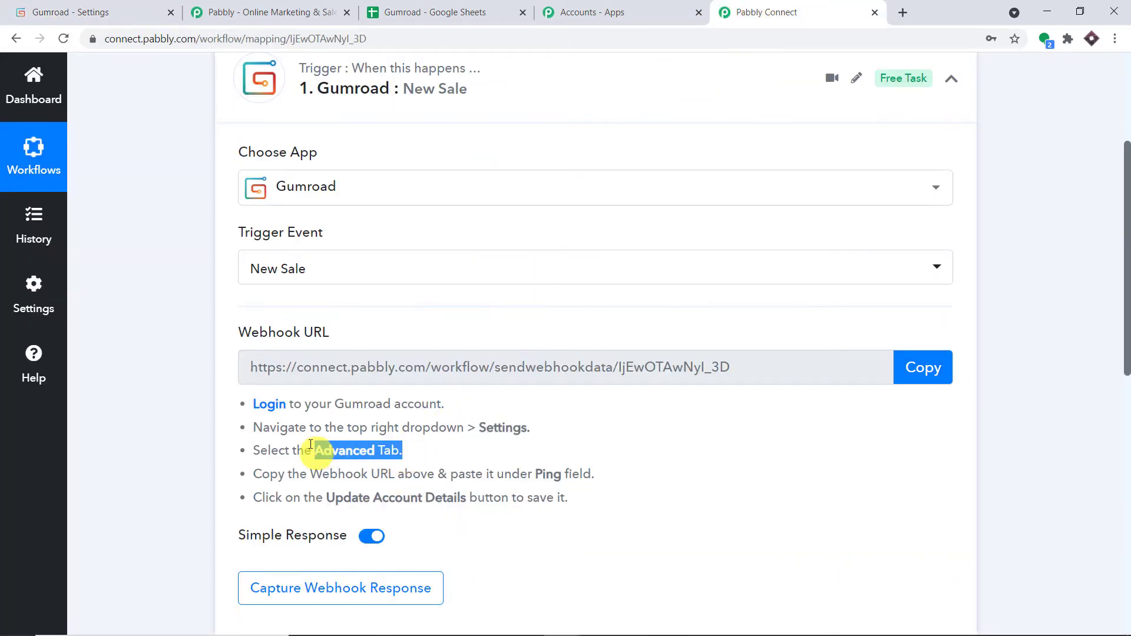
{"action": "left_click", "coordinate": [118, 11]}
{"action": "left_click", "coordinate": [811, 82]}
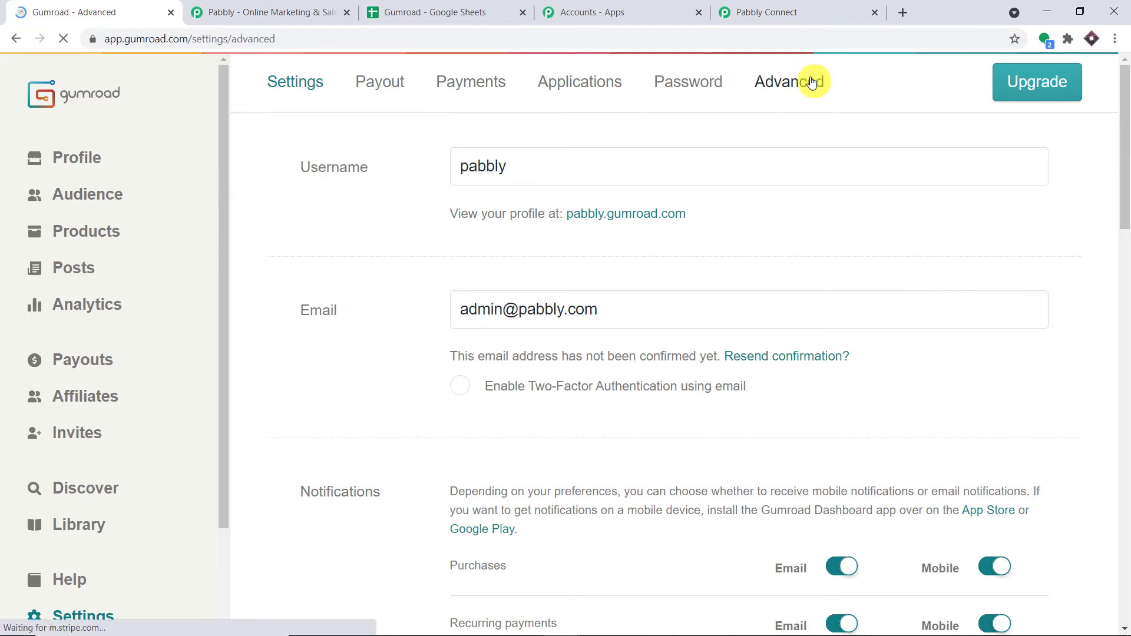
Copy the Pabbly webhook URL and paste it over the old URL in Gumroad's Ping field.
{"action": "left_click", "coordinate": [800, 24]}
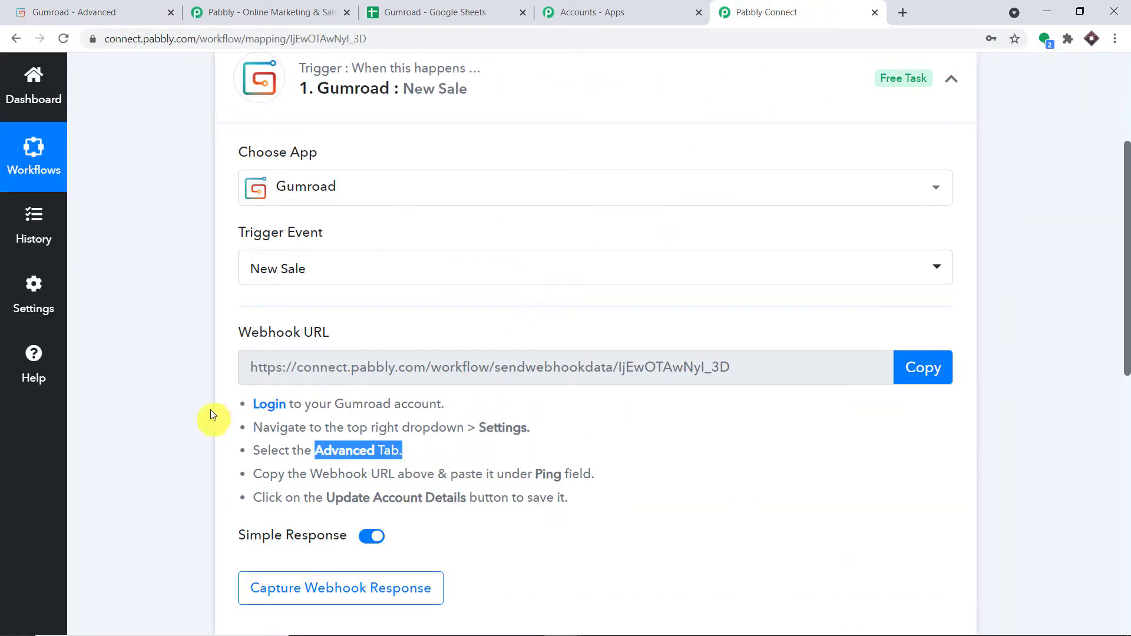
{"action": "left_click", "coordinate": [911, 366]}
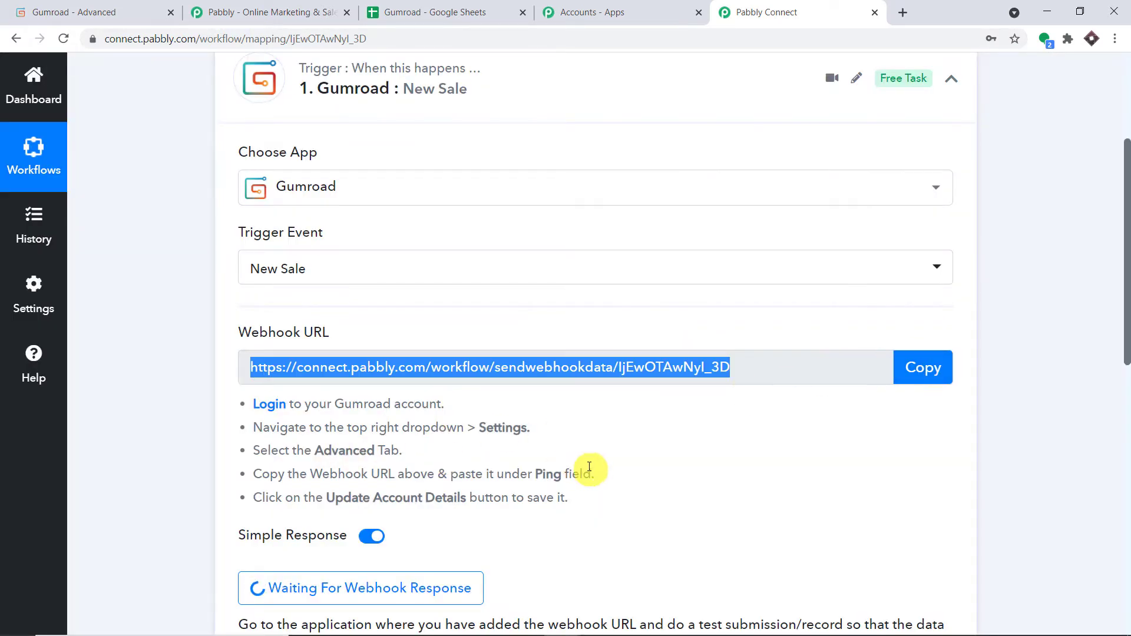
{"action": "left_click_drag", "start_coordinate": [596, 476], "coordinate": [511, 476]}
{"action": "left_click", "coordinate": [36, 12]}
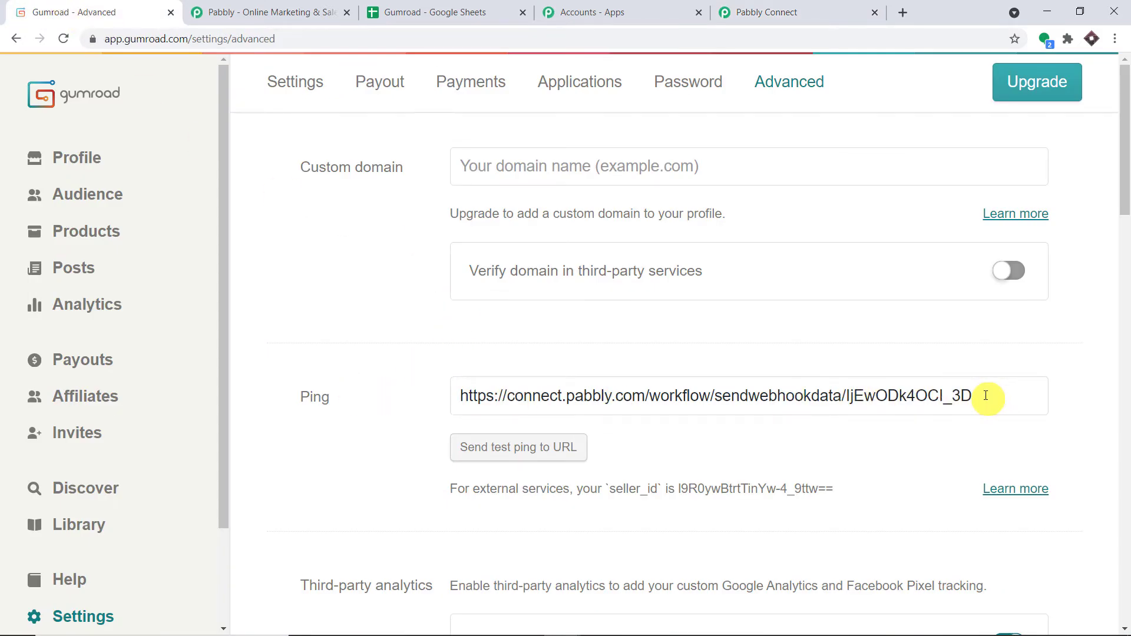
{"action": "left_click_drag", "start_coordinate": [985, 395], "coordinate": [313, 348]}
{"action": "key", "text": "BackSpace"}
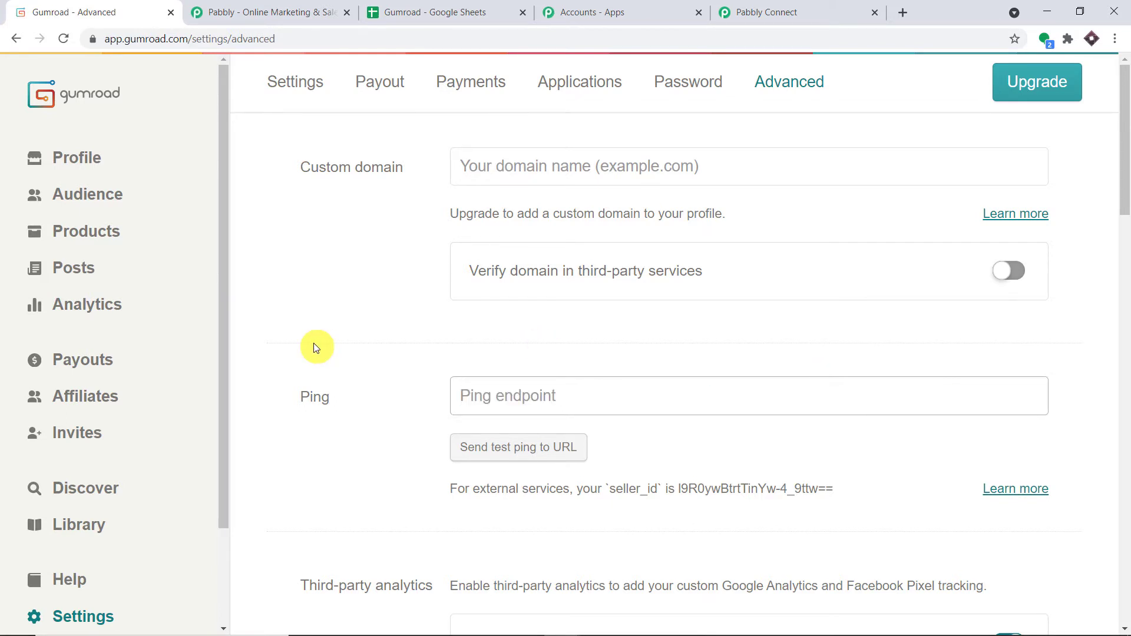
{"action": "key", "text": "ctrl+v"}
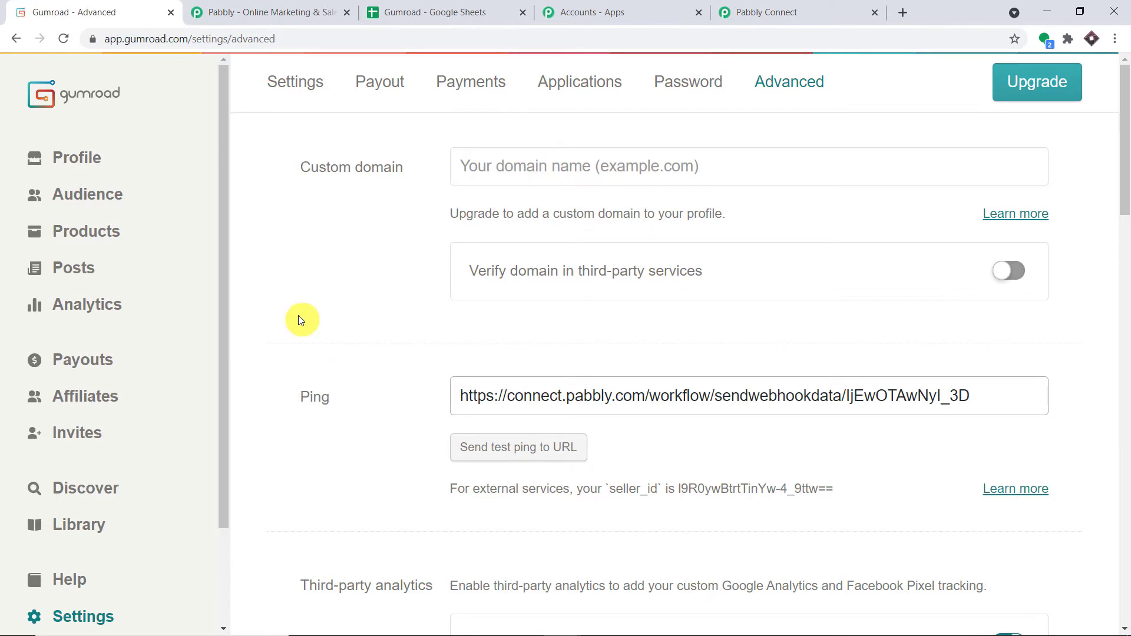
Save the Gumroad account details with the new Ping URL and return to Products.
{"action": "left_click", "coordinate": [780, 12]}
{"action": "left_click", "coordinate": [921, 367]}
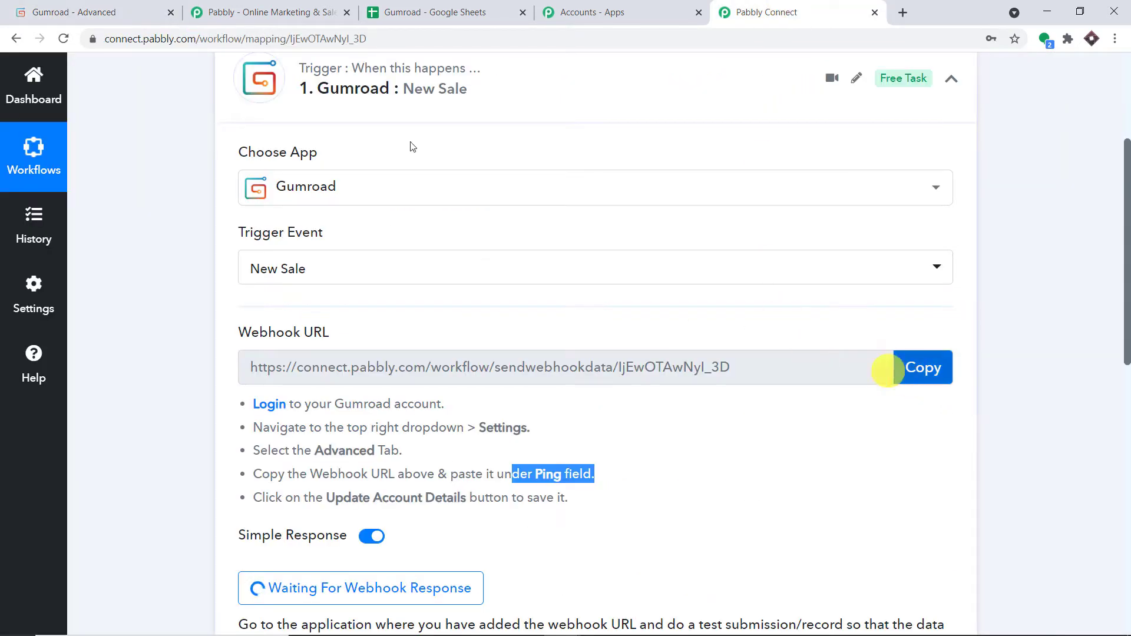
{"action": "left_click", "coordinate": [74, 12]}
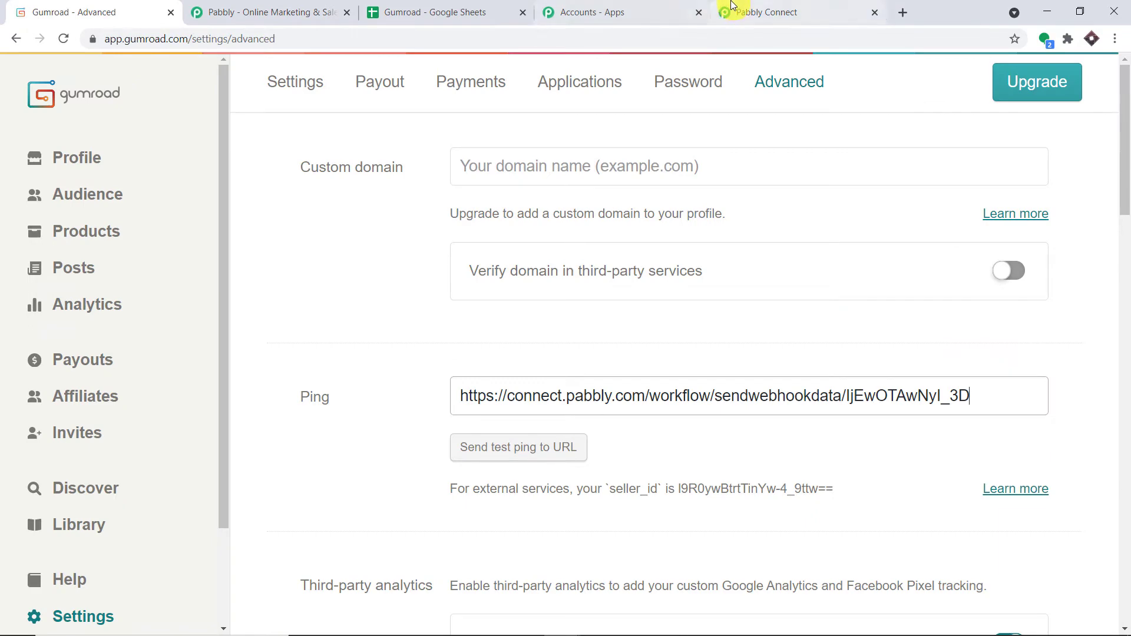
{"action": "left_click", "coordinate": [729, 10]}
{"action": "scroll", "coordinate": [546, 291], "scroll_direction": "down", "scroll_amount": 2}
{"action": "left_click_drag", "start_coordinate": [577, 351], "coordinate": [335, 350]}
{"action": "left_click", "coordinate": [152, 3]}
{"action": "scroll", "coordinate": [991, 256], "scroll_direction": "down", "scroll_amount": 15}
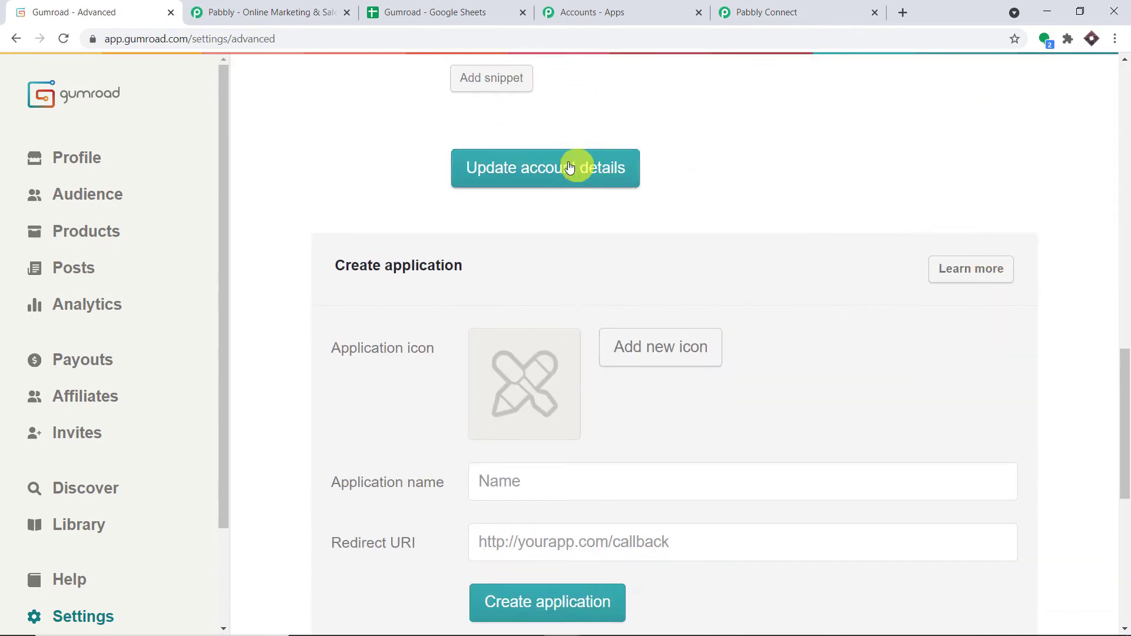
{"action": "left_click", "coordinate": [552, 168]}
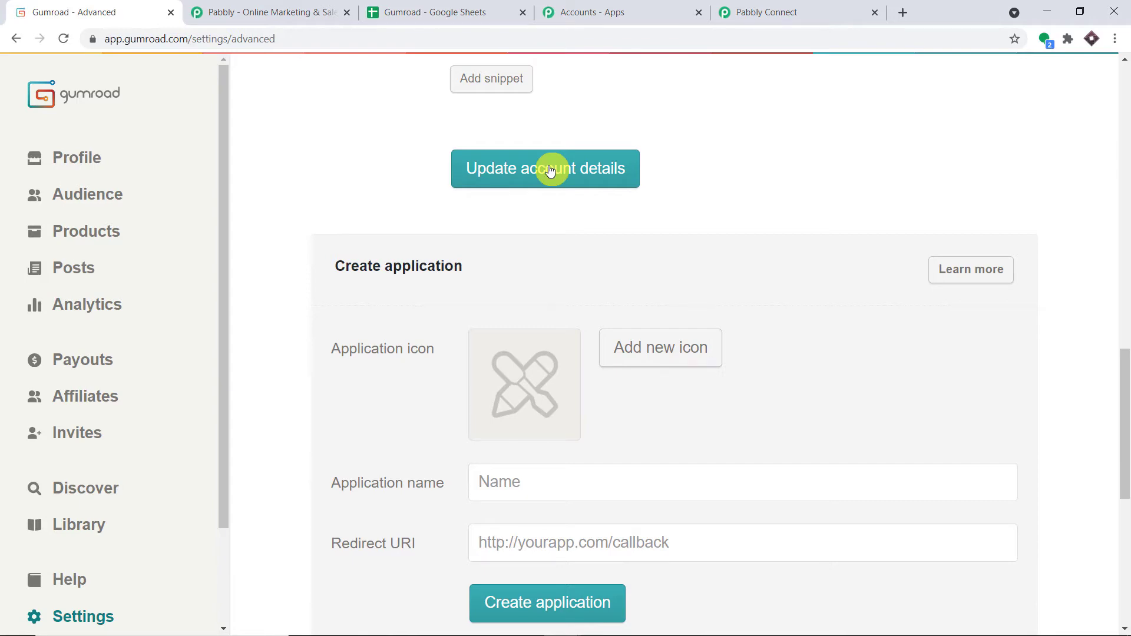
{"action": "scroll", "coordinate": [550, 170], "scroll_direction": "up", "scroll_amount": 12}
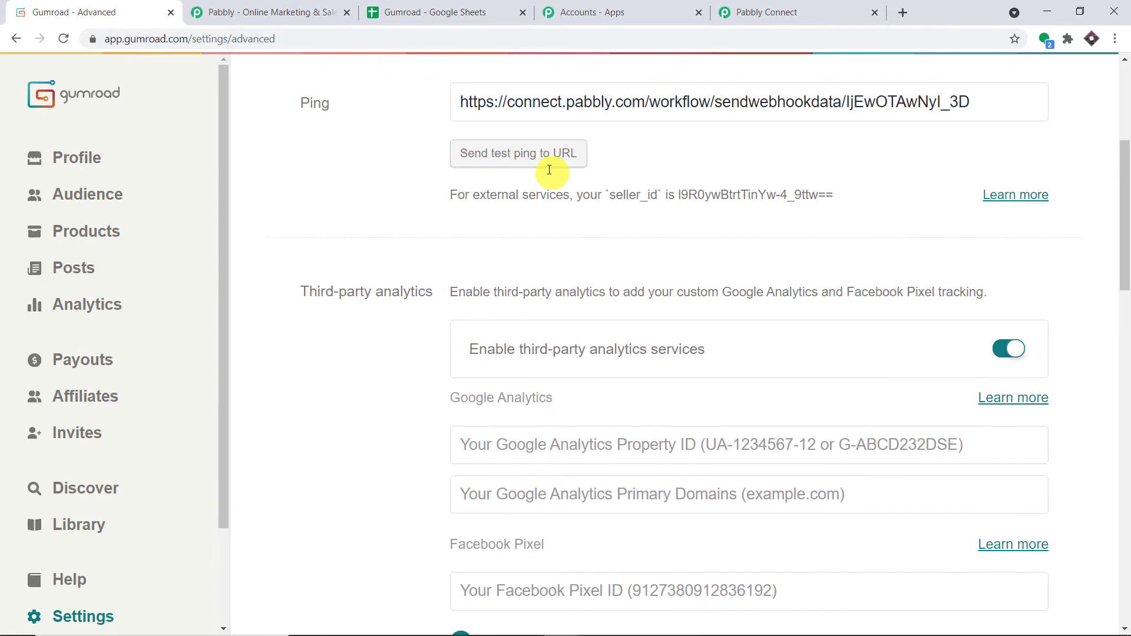
{"action": "left_click", "coordinate": [68, 232]}
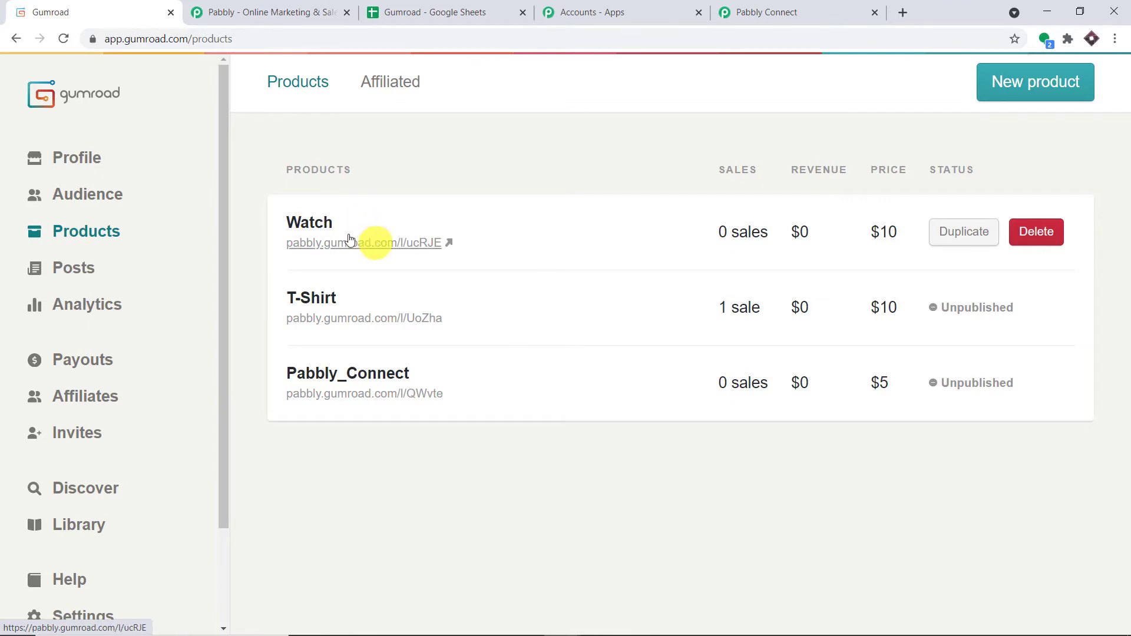
Edit the Watch product and keep 'Buy this' as its call to action.
{"action": "left_click", "coordinate": [311, 228]}
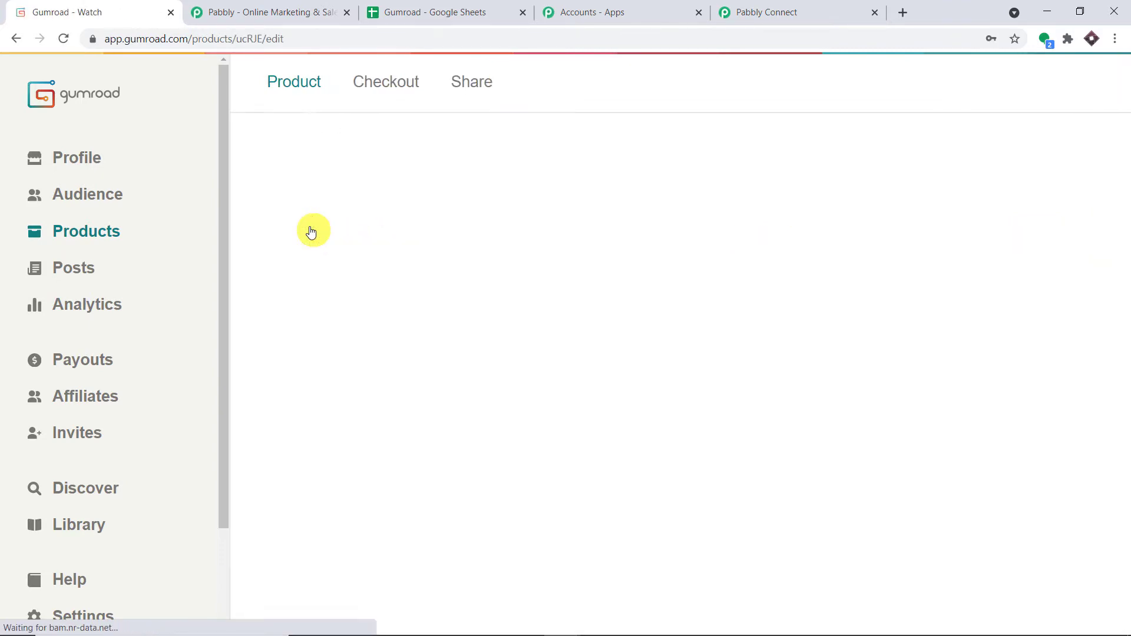
{"action": "scroll", "coordinate": [512, 211], "scroll_direction": "down", "scroll_amount": 15}
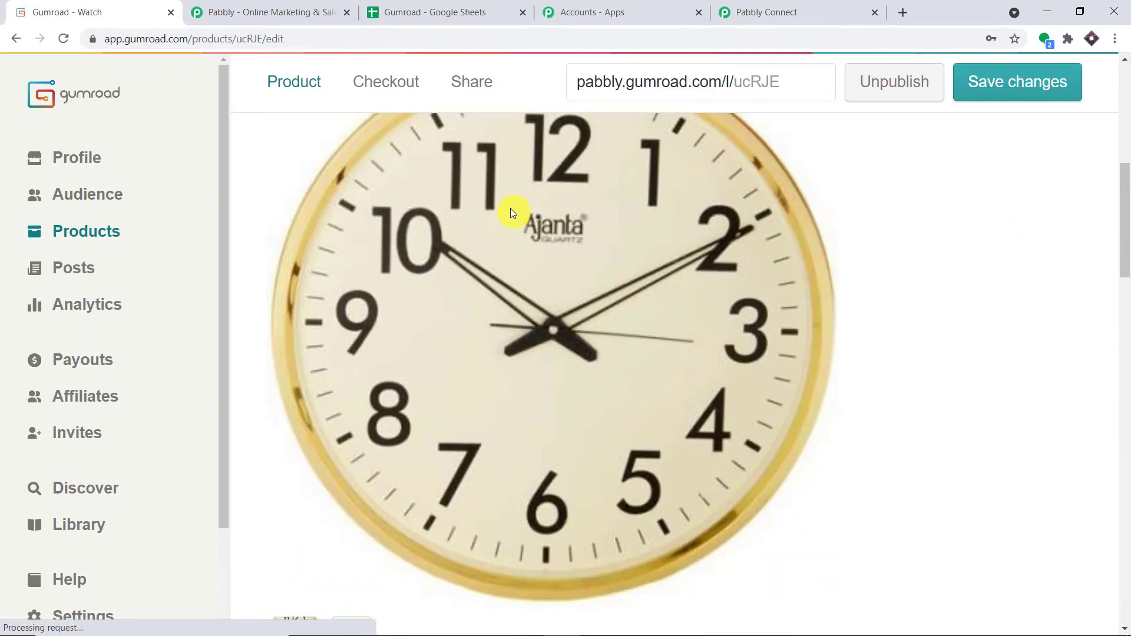
{"action": "scroll", "coordinate": [510, 207], "scroll_direction": "down", "scroll_amount": 10}
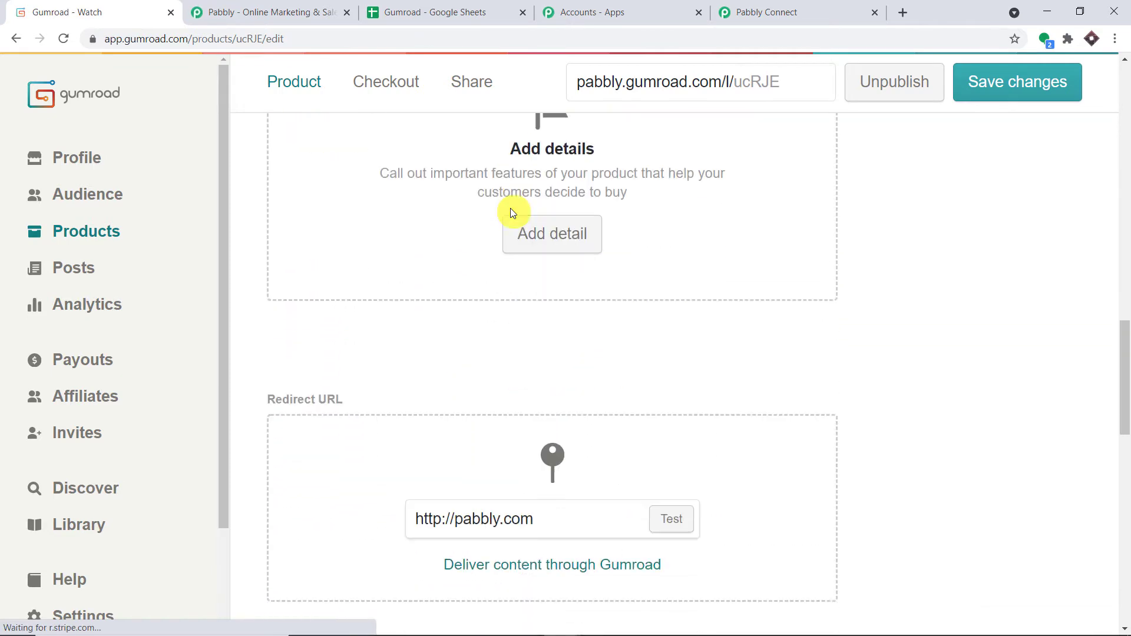
{"action": "scroll", "coordinate": [510, 208], "scroll_direction": "up", "scroll_amount": 7}
{"action": "scroll", "coordinate": [510, 207], "scroll_direction": "up", "scroll_amount": 3}
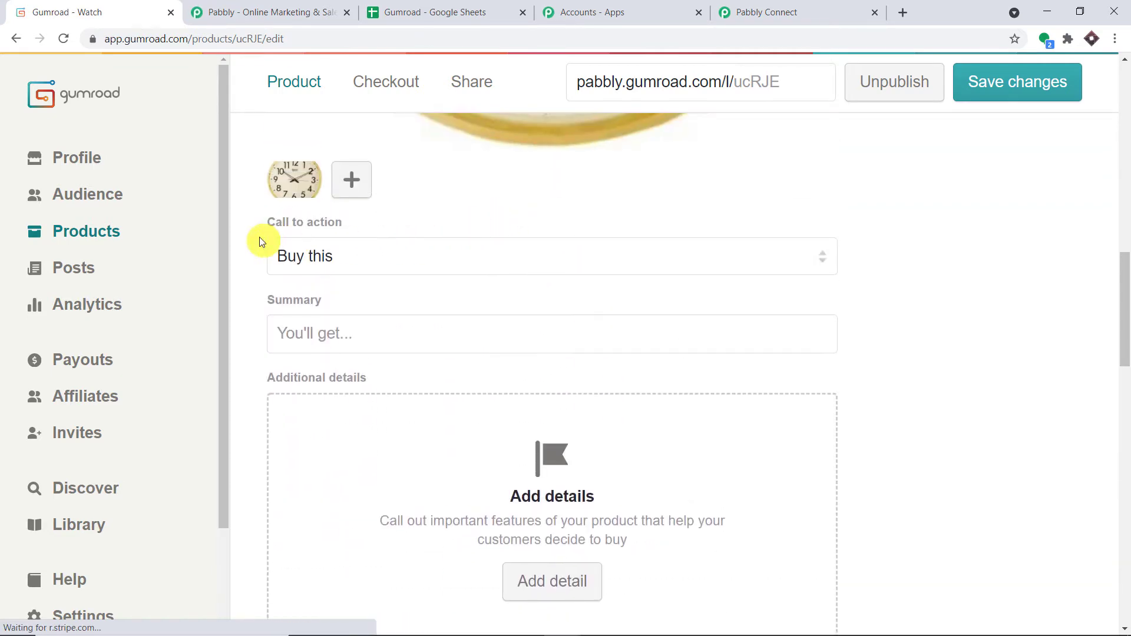
{"action": "left_click", "coordinate": [340, 263]}
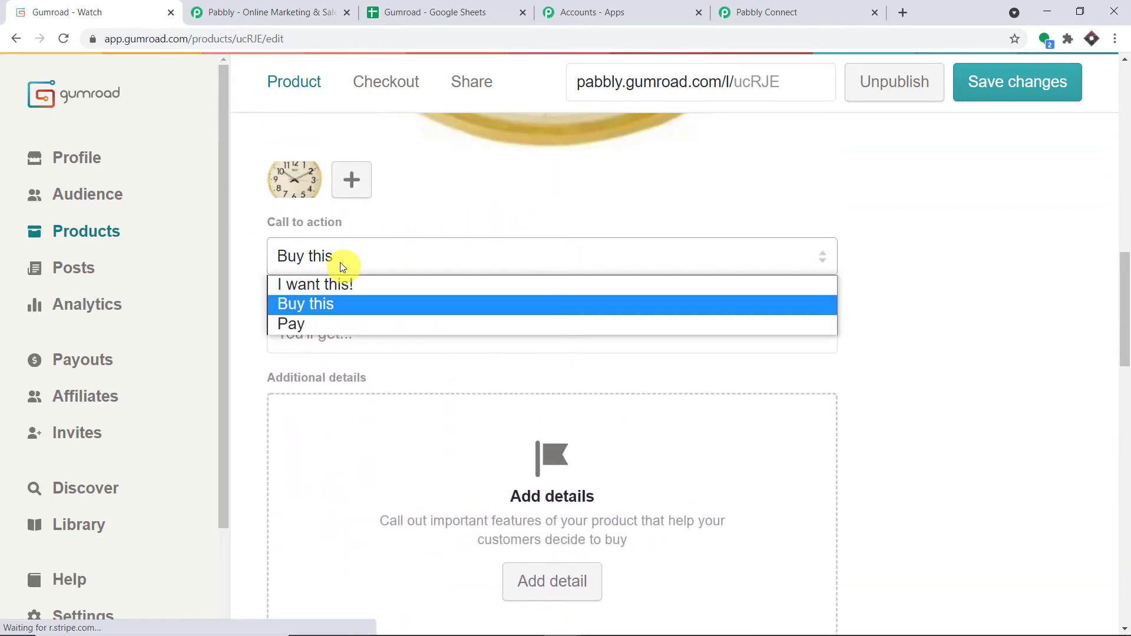
{"action": "left_click", "coordinate": [339, 305]}
Save the Watch product changes and open its public page from Products.
{"action": "scroll", "coordinate": [475, 197], "scroll_direction": "down", "scroll_amount": 12}
{"action": "scroll", "coordinate": [478, 203], "scroll_direction": "down", "scroll_amount": 5}
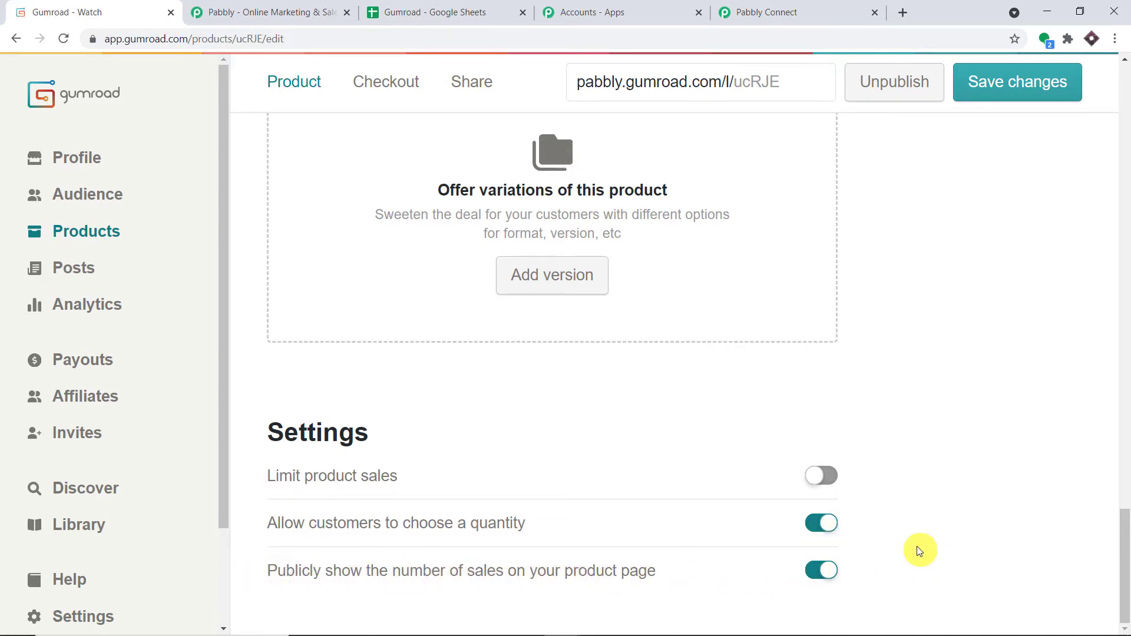
{"action": "scroll", "coordinate": [928, 418], "scroll_direction": "up", "scroll_amount": 1}
{"action": "scroll", "coordinate": [849, 507], "scroll_direction": "down", "scroll_amount": 1}
{"action": "scroll", "coordinate": [969, 377], "scroll_direction": "up", "scroll_amount": 10}
{"action": "left_click", "coordinate": [1011, 90]}
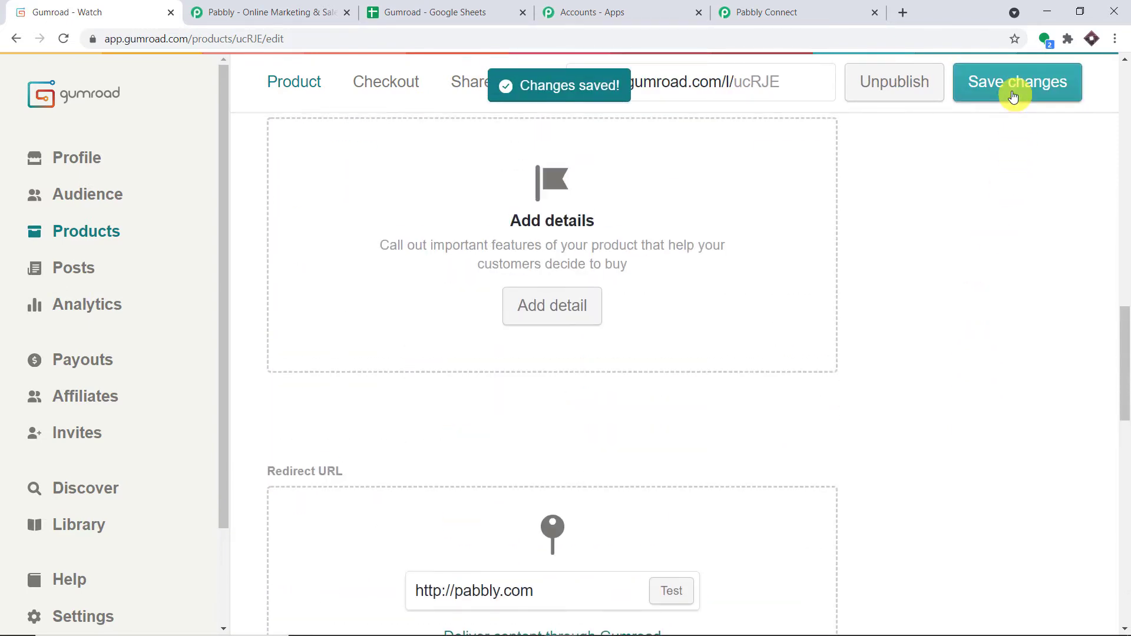
{"action": "left_click", "coordinate": [96, 231]}
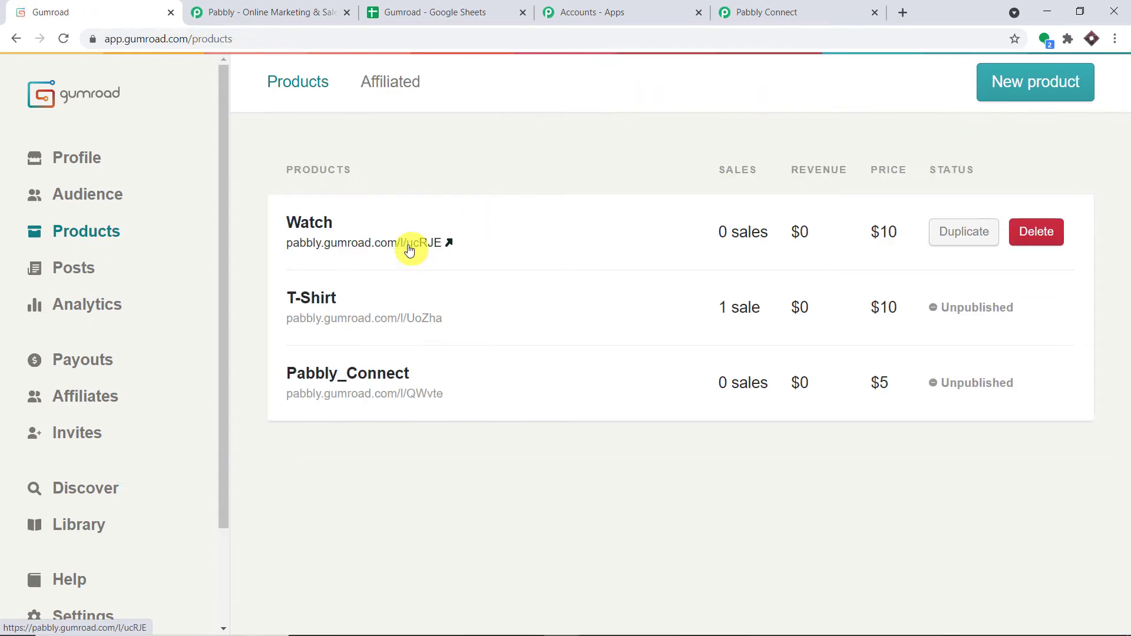
{"action": "left_click", "coordinate": [411, 247]}
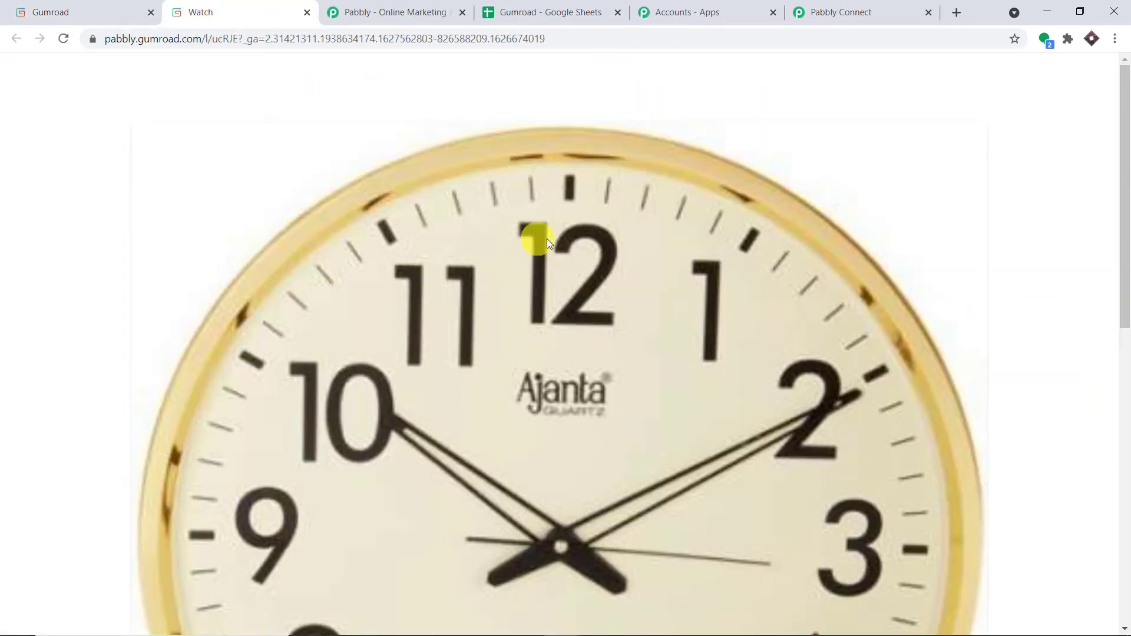
Buy Watch for $10 using a different customer's e-mail and pay the test order.
{"action": "scroll", "coordinate": [548, 247], "scroll_direction": "down", "scroll_amount": 9}
{"action": "scroll", "coordinate": [560, 254], "scroll_direction": "down", "scroll_amount": 2}
{"action": "left_click", "coordinate": [847, 415]}
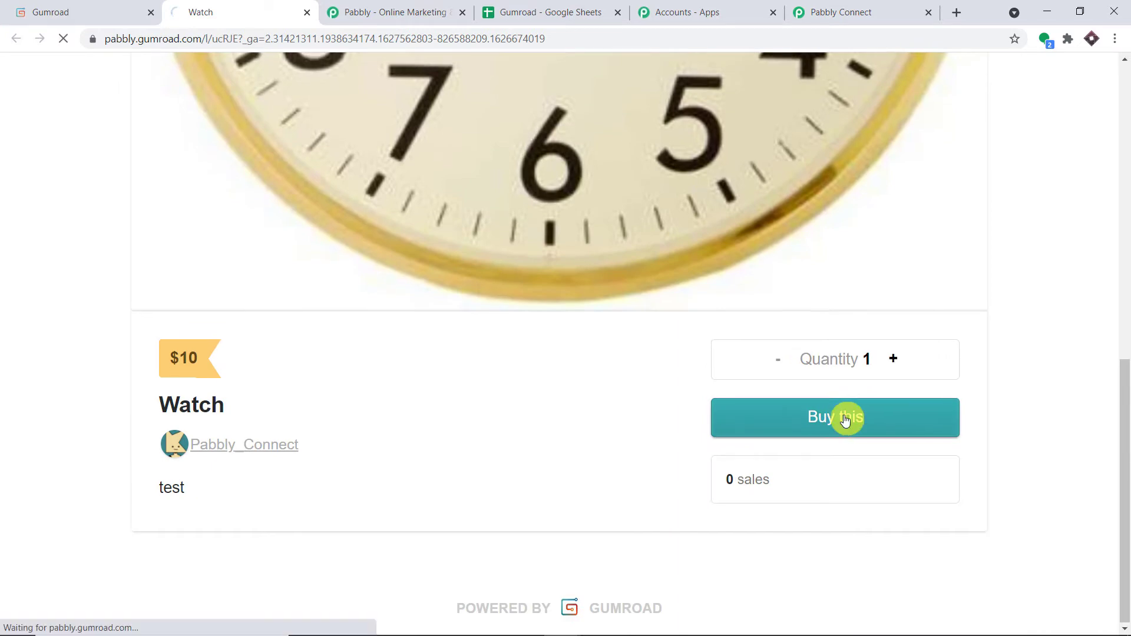
{"action": "scroll", "coordinate": [677, 211], "scroll_direction": "down", "scroll_amount": 10}
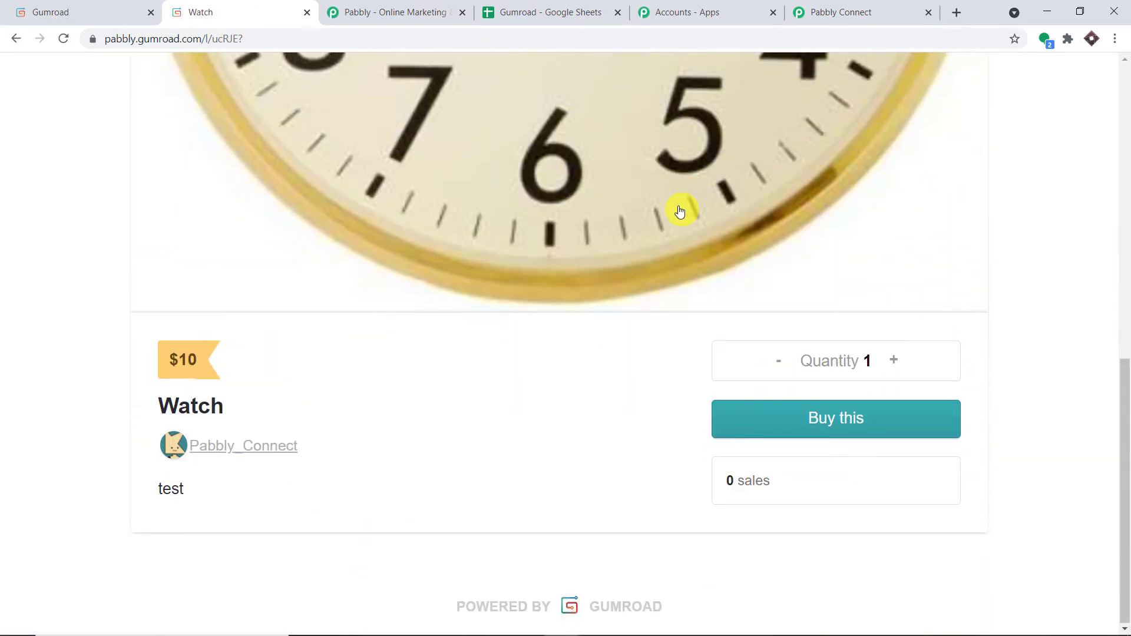
{"action": "left_click", "coordinate": [818, 422]}
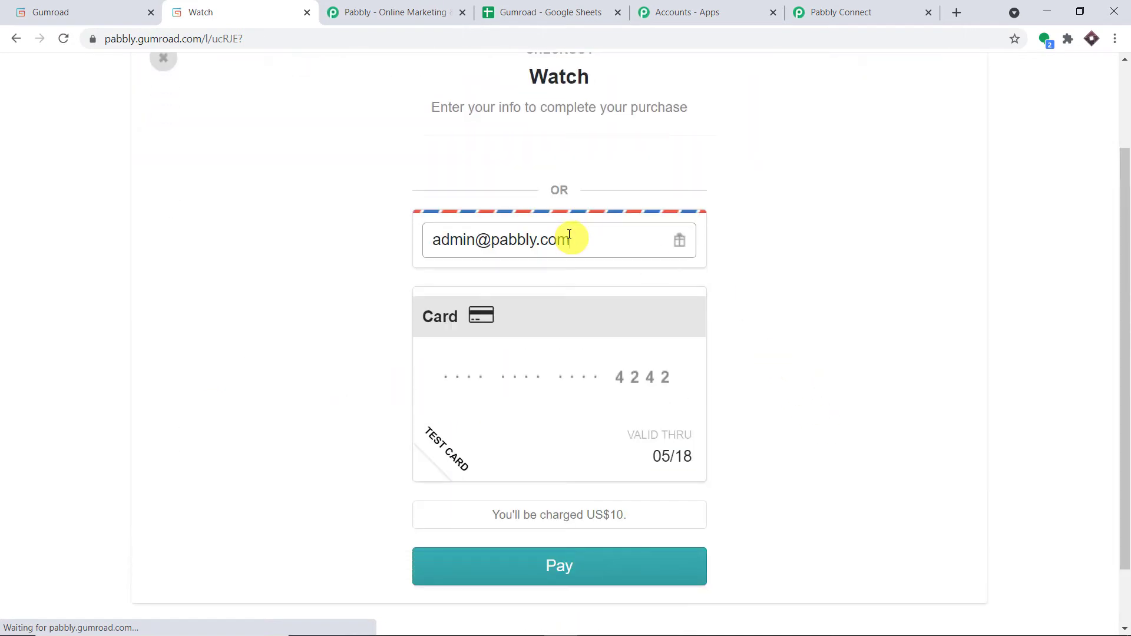
{"action": "left_click_drag", "start_coordinate": [571, 238], "coordinate": [333, 238]}
{"action": "key", "text": "BackSpace"}
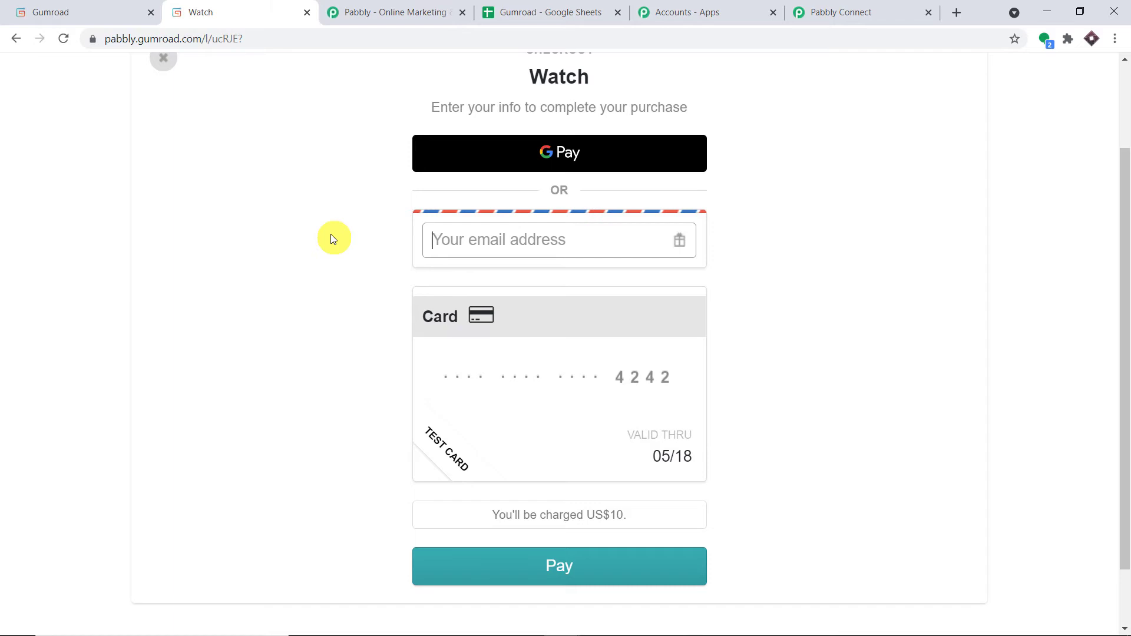
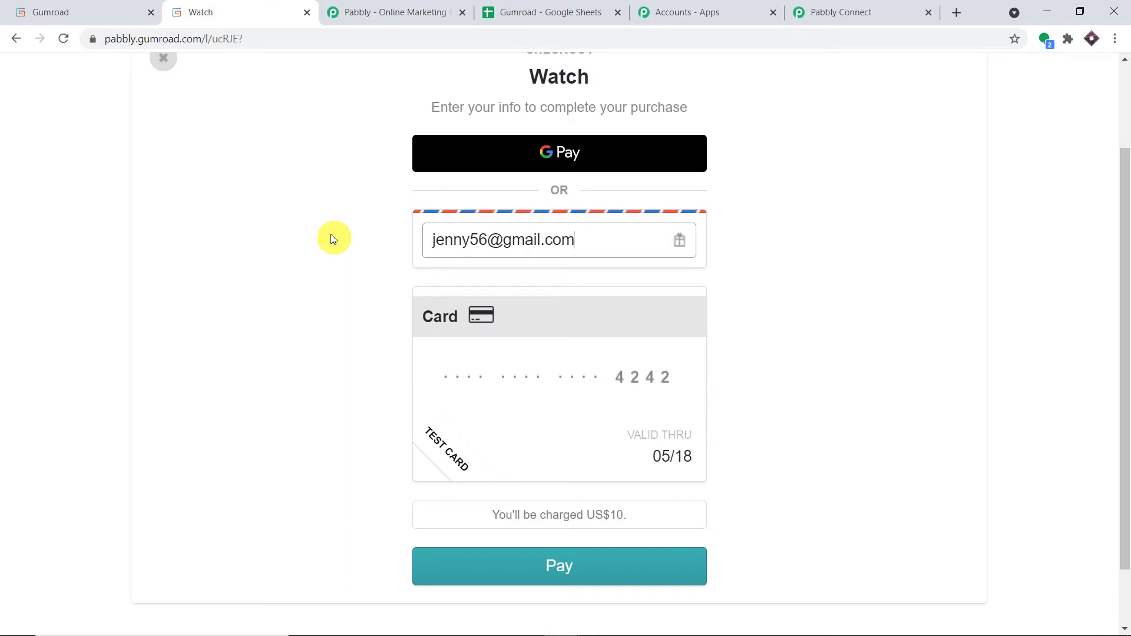
{"action": "left_click", "coordinate": [536, 573]}
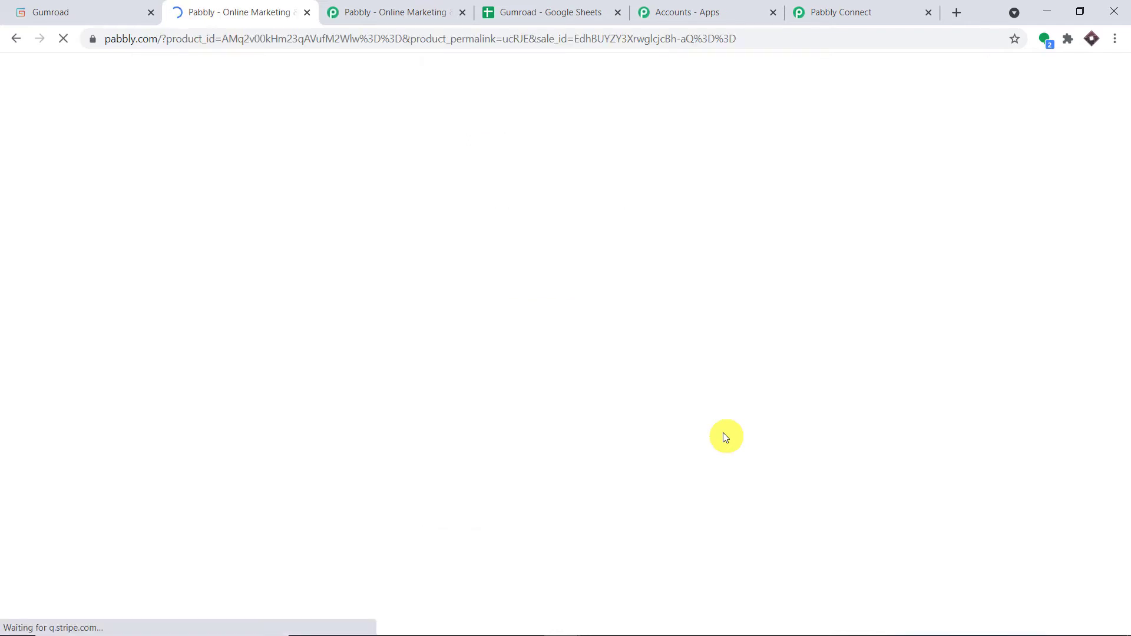
Review the captured sale's Product Name Watch, buyer e-mail and Price 1000 in Pabbly Connect.
{"action": "left_click", "coordinate": [820, 12]}
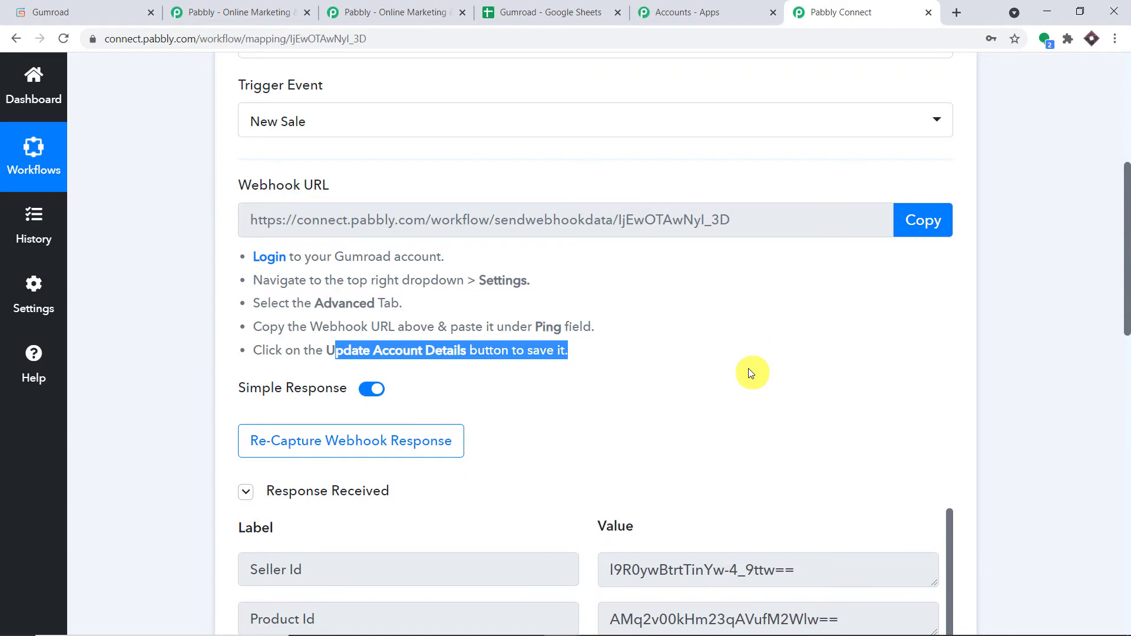
{"action": "scroll", "coordinate": [760, 370], "scroll_direction": "down", "scroll_amount": 5}
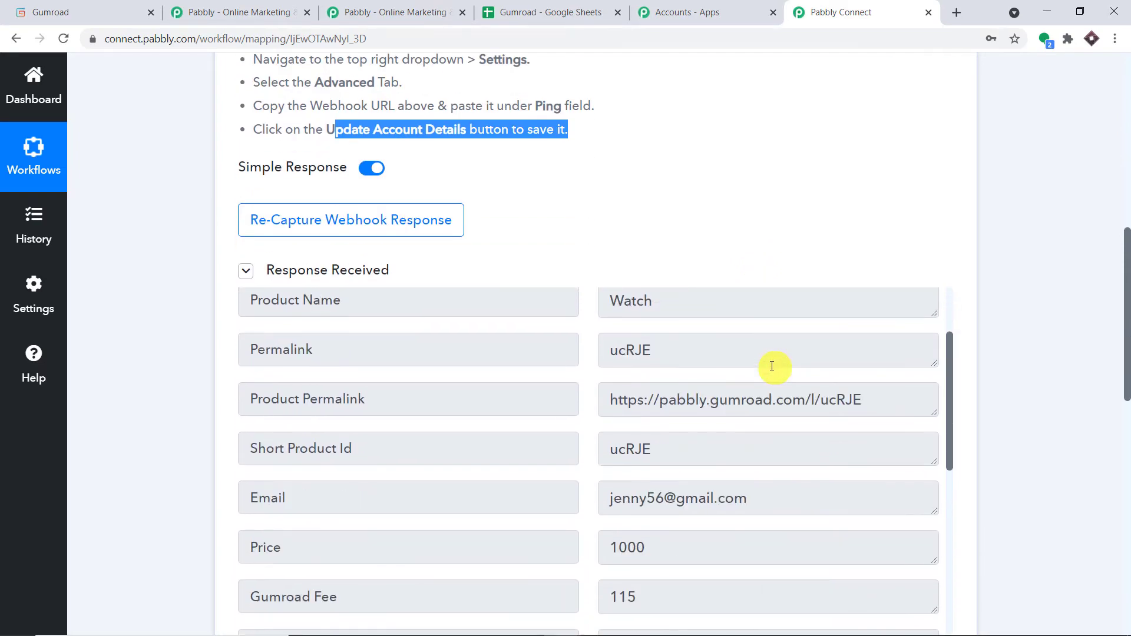
{"action": "scroll", "coordinate": [771, 366], "scroll_direction": "up", "scroll_amount": 1}
{"action": "left_click_drag", "start_coordinate": [692, 366], "coordinate": [538, 365]}
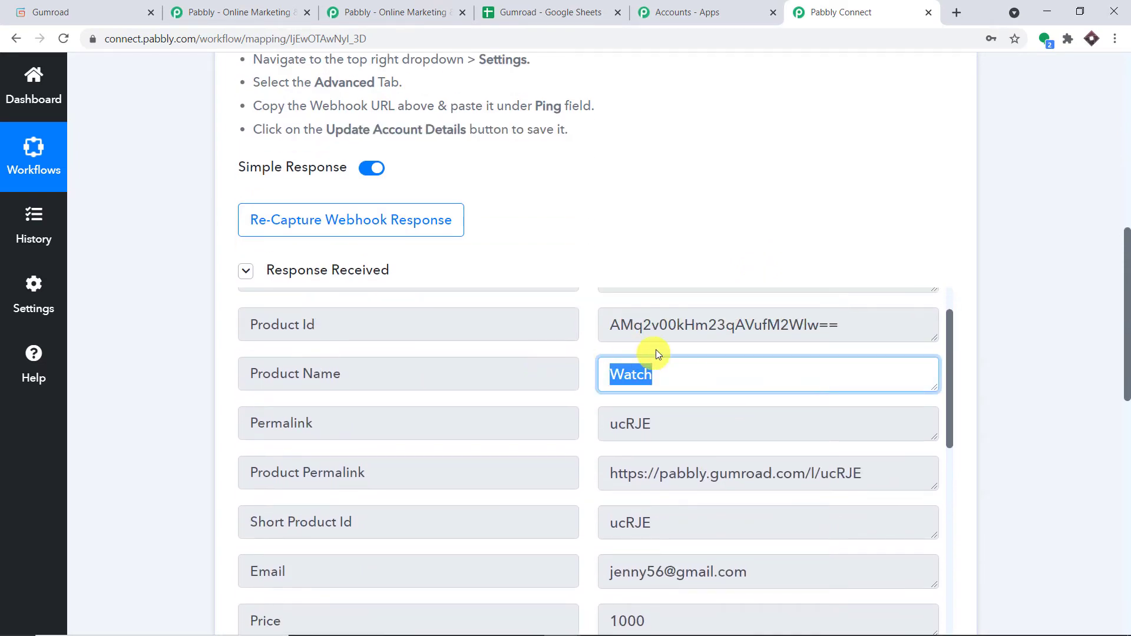
{"action": "scroll", "coordinate": [728, 404], "scroll_direction": "down", "scroll_amount": 2}
{"action": "left_click_drag", "start_coordinate": [761, 422], "coordinate": [497, 425]}
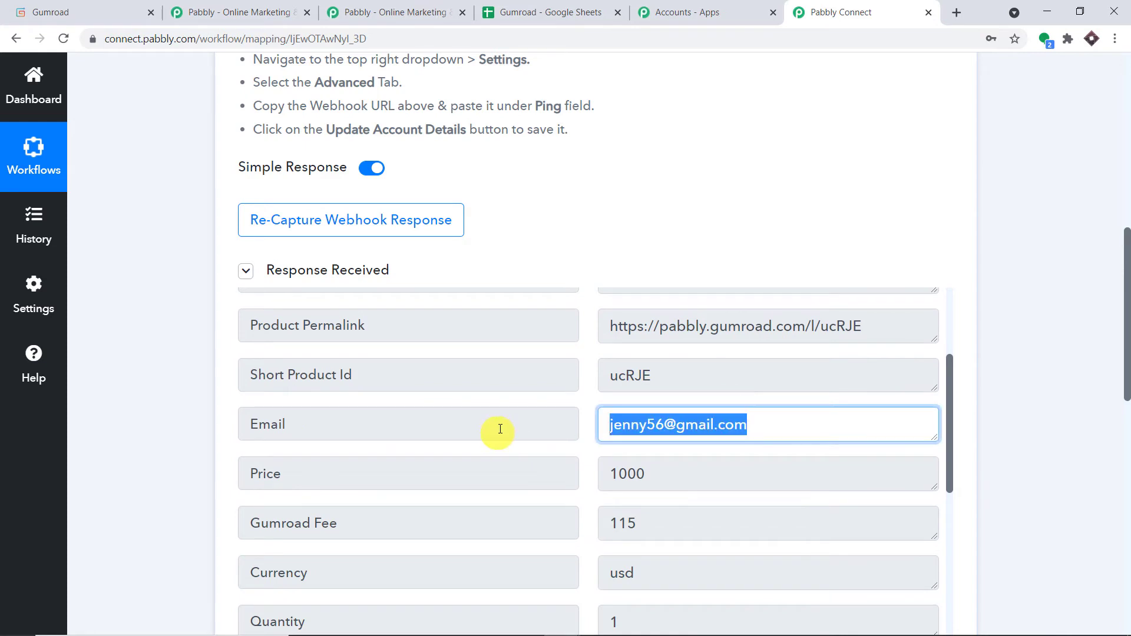
{"action": "scroll", "coordinate": [652, 405], "scroll_direction": "down", "scroll_amount": 1}
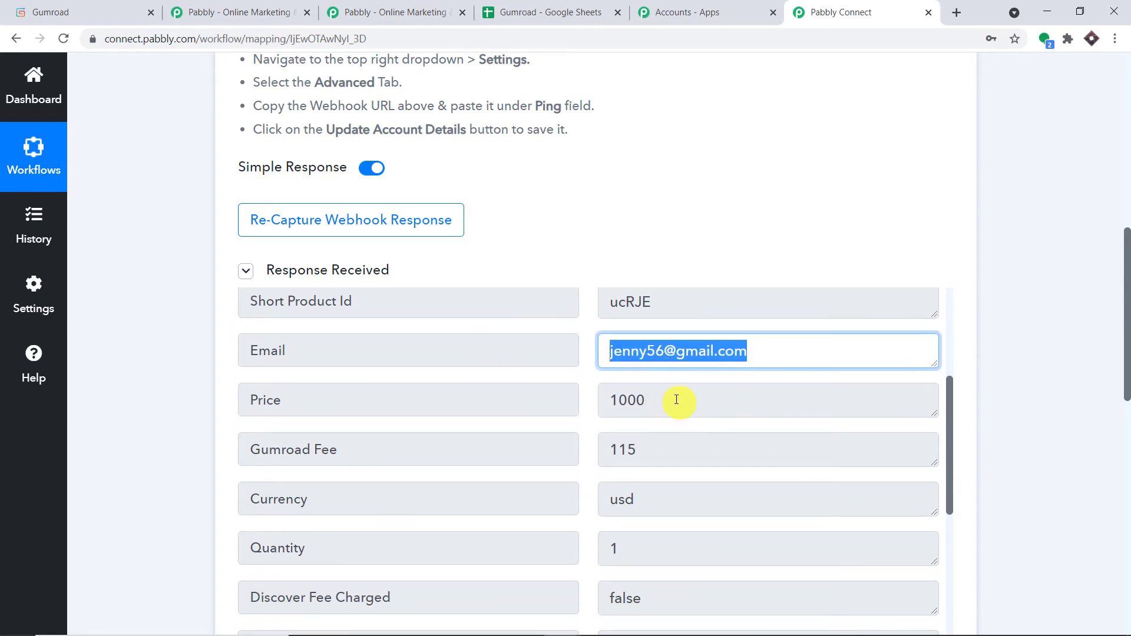
{"action": "left_click_drag", "start_coordinate": [677, 400], "coordinate": [586, 409]}
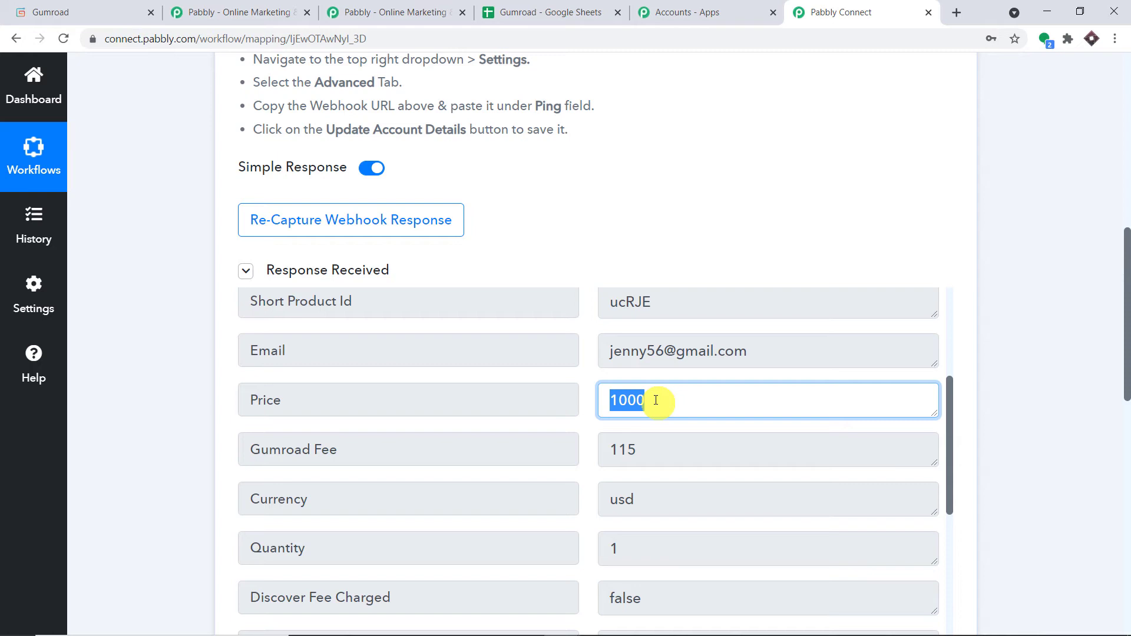
{"action": "left_click", "coordinate": [656, 400]}
{"action": "double_click", "coordinate": [646, 400]}
{"action": "double_click", "coordinate": [641, 400]}
{"action": "left_click_drag", "start_coordinate": [641, 400], "coordinate": [613, 398]}
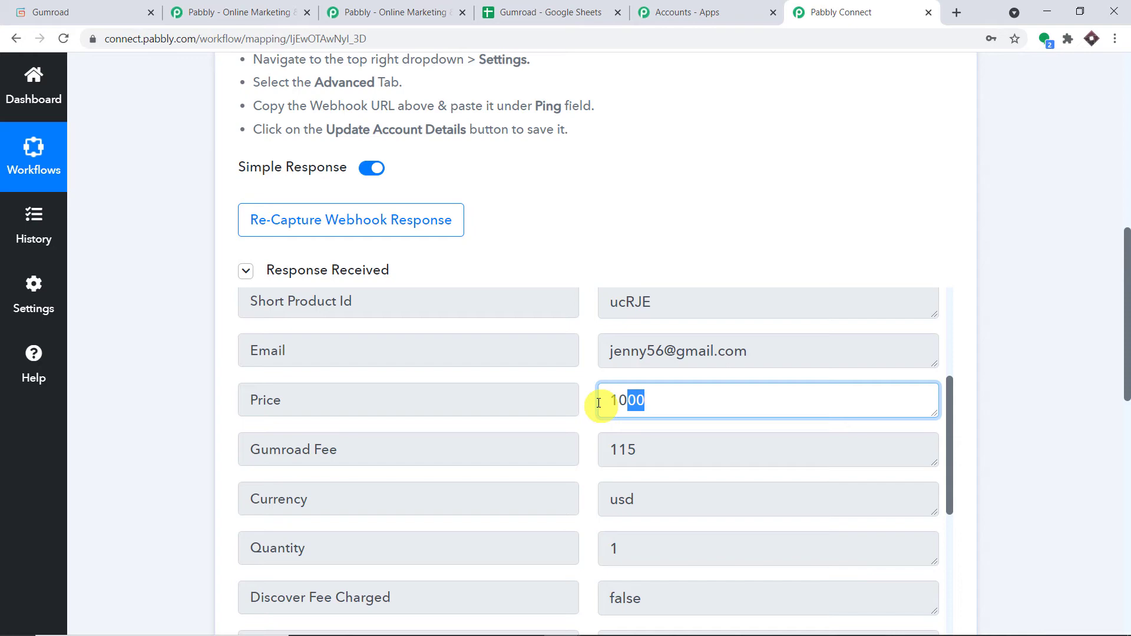
{"action": "scroll", "coordinate": [782, 246], "scroll_direction": "down", "scroll_amount": 8}
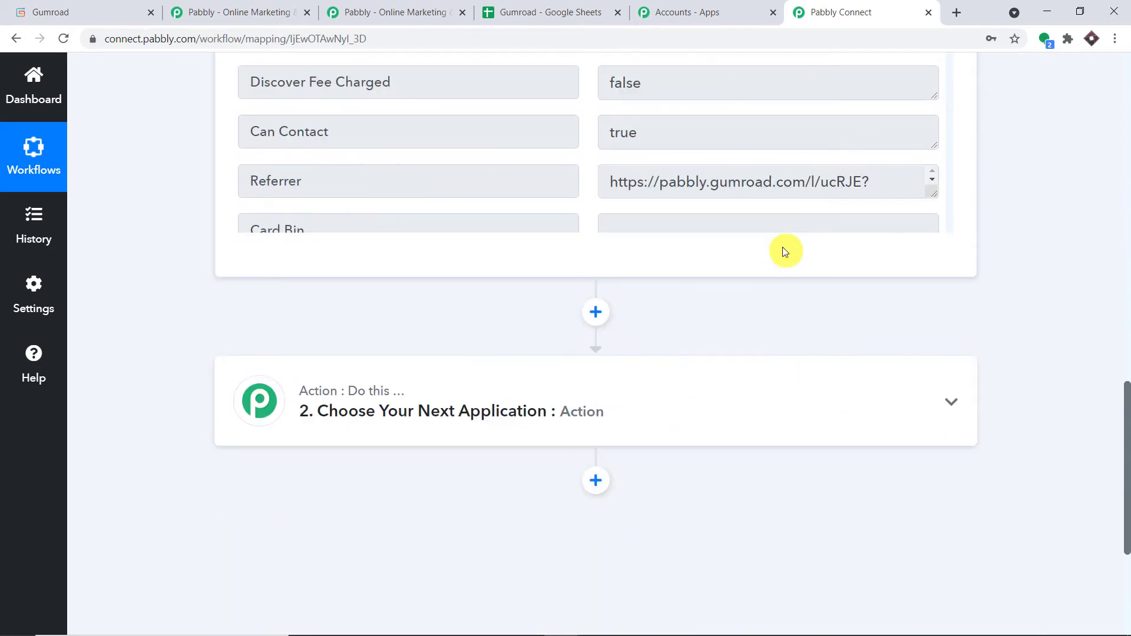
Add an API step using GET with the trim_amount endpoint URL.
{"action": "left_click", "coordinate": [595, 312]}
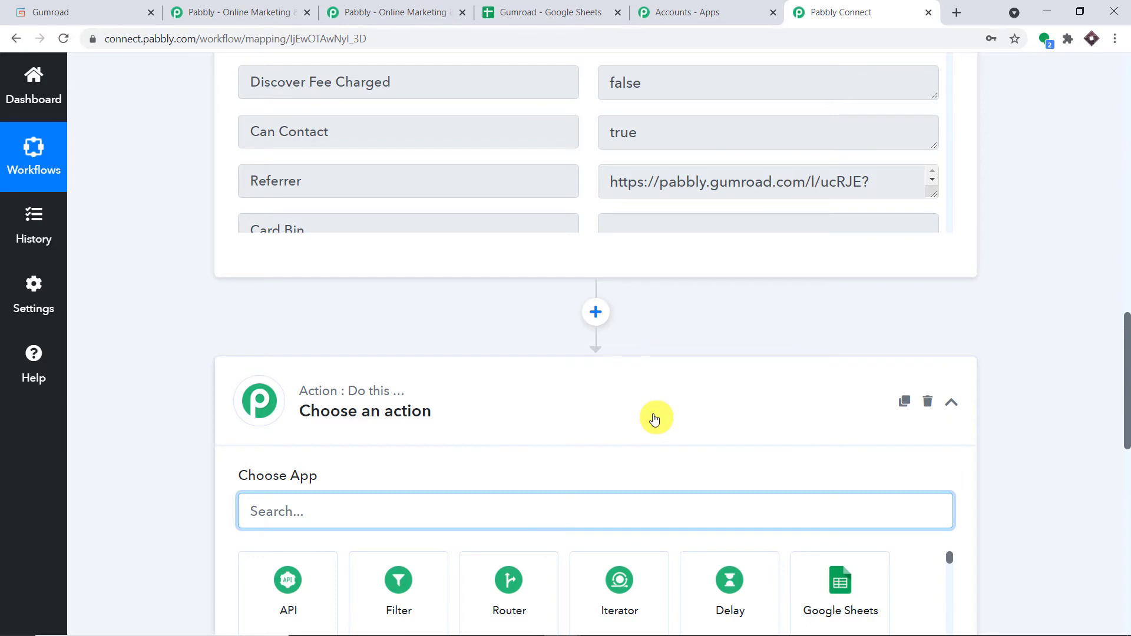
{"action": "scroll", "coordinate": [646, 391], "scroll_direction": "down", "scroll_amount": 2}
{"action": "type", "text": "api"}
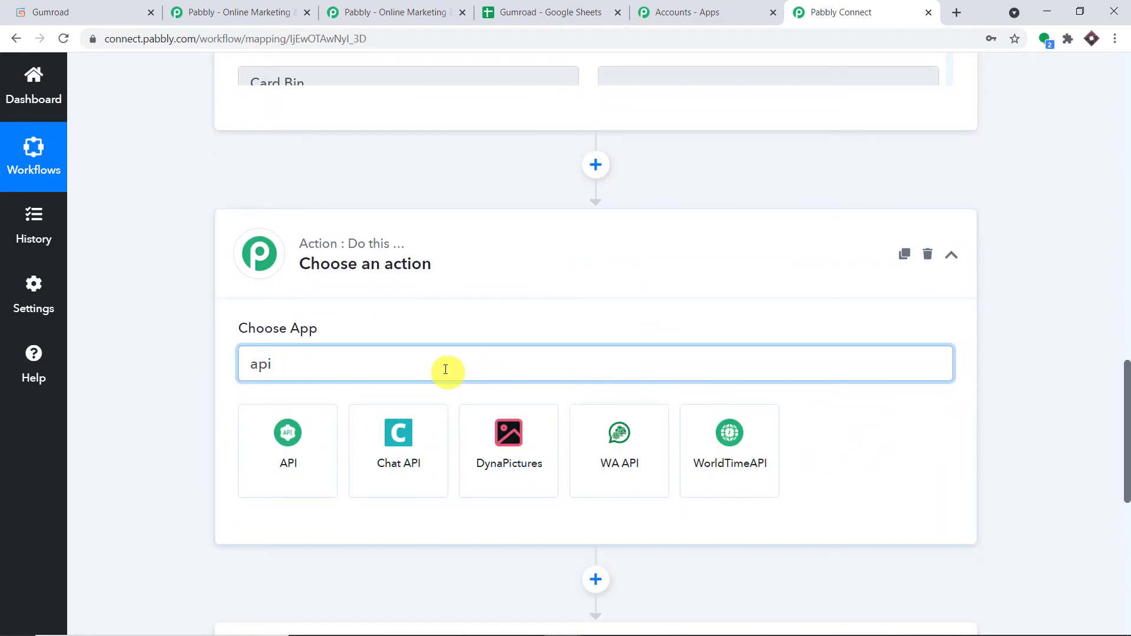
{"action": "left_click", "coordinate": [300, 448]}
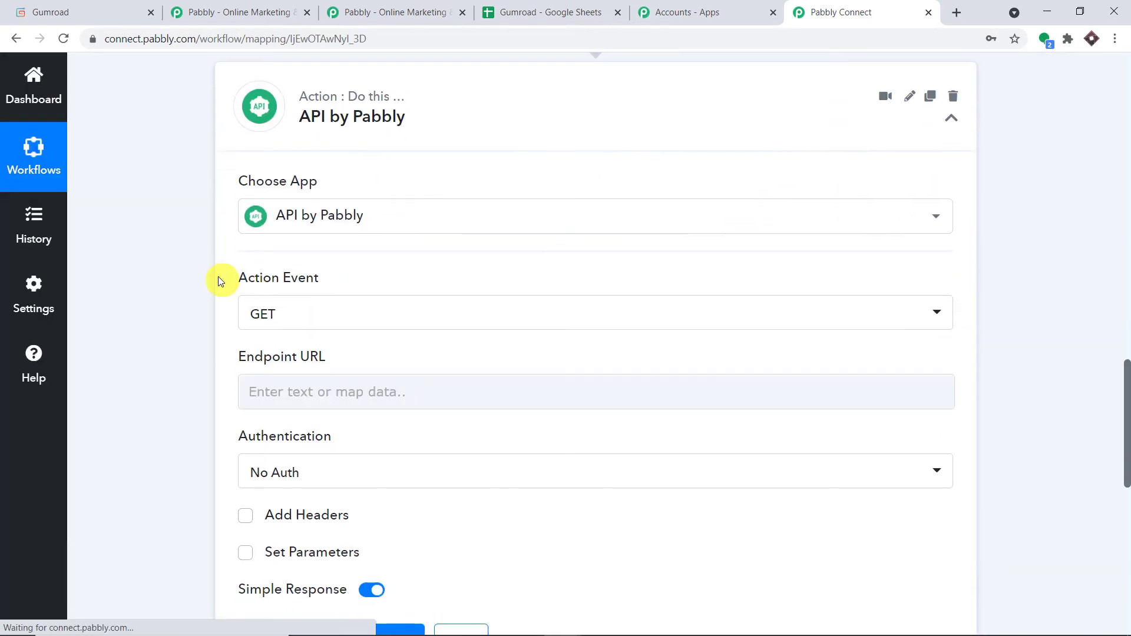
{"action": "left_click", "coordinate": [246, 317]}
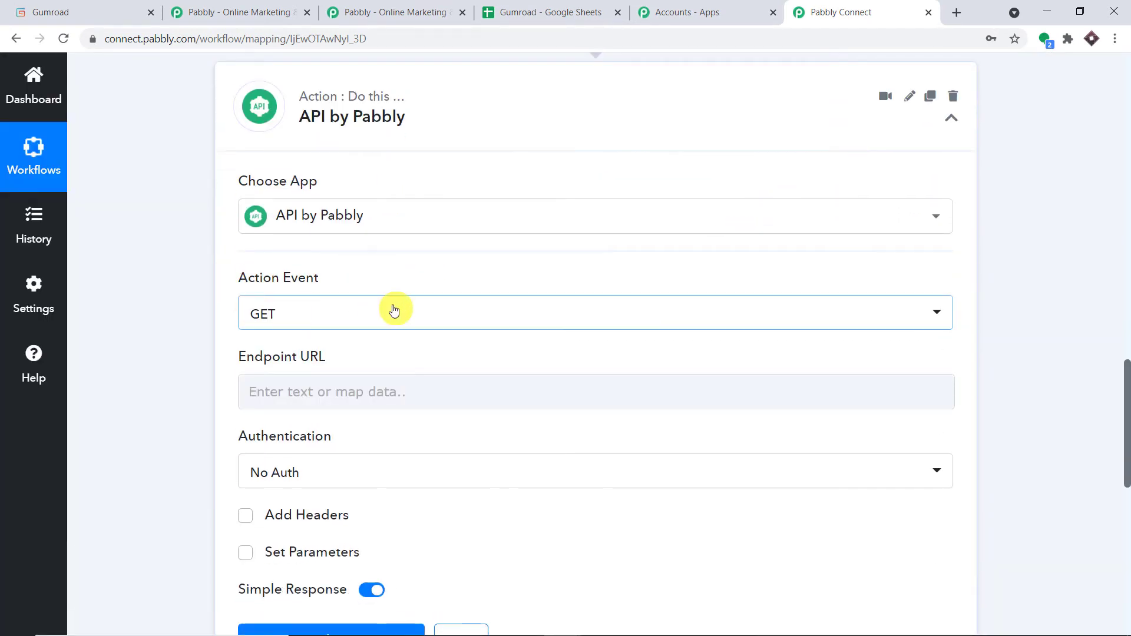
{"action": "scroll", "coordinate": [391, 308], "scroll_direction": "down", "scroll_amount": 1}
{"action": "scroll", "coordinate": [400, 311], "scroll_direction": "down", "scroll_amount": 1}
{"action": "left_click", "coordinate": [294, 325]}
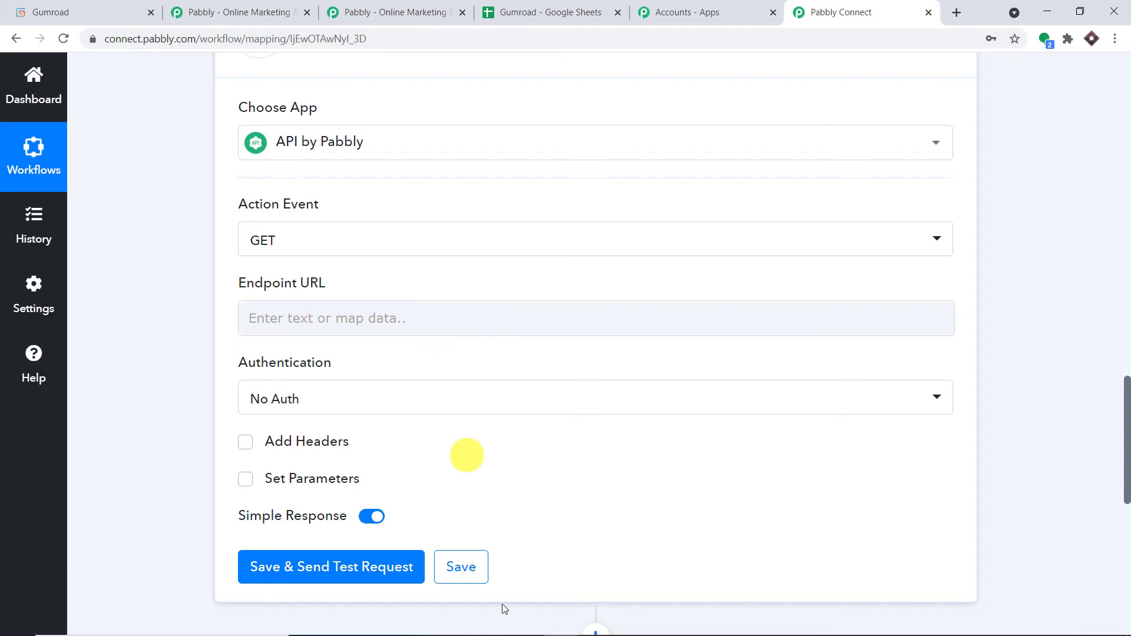
{"action": "type", "text": "https://forms.pabbly.com/api/trim_amount"}
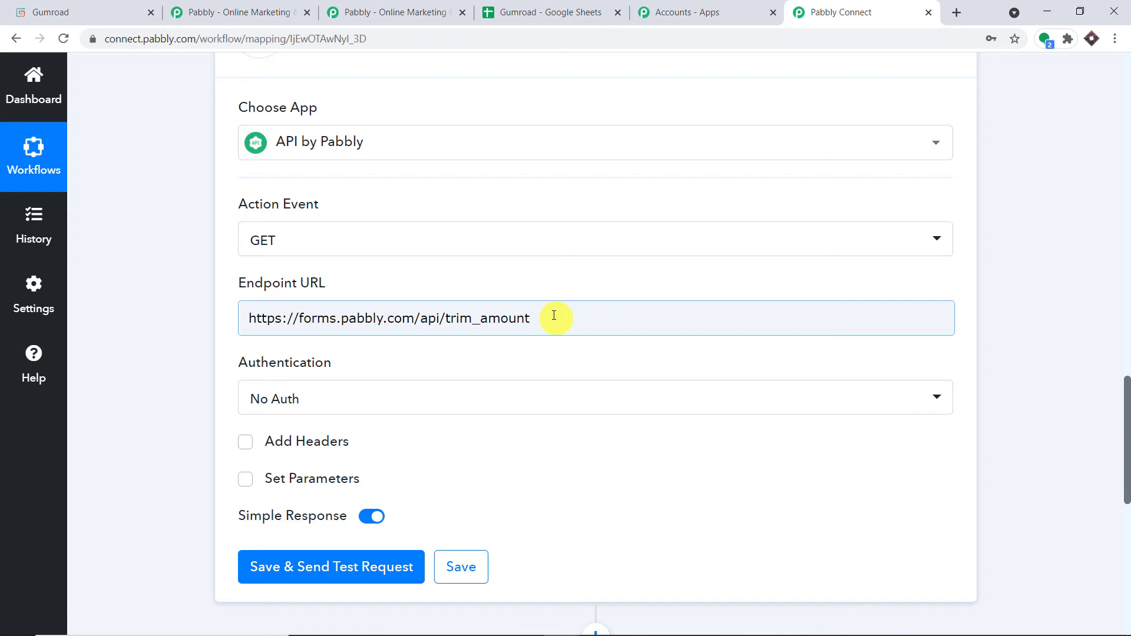
Enable request parameters and add a parameter labelled amount.
{"action": "scroll", "coordinate": [553, 315], "scroll_direction": "down", "scroll_amount": 4}
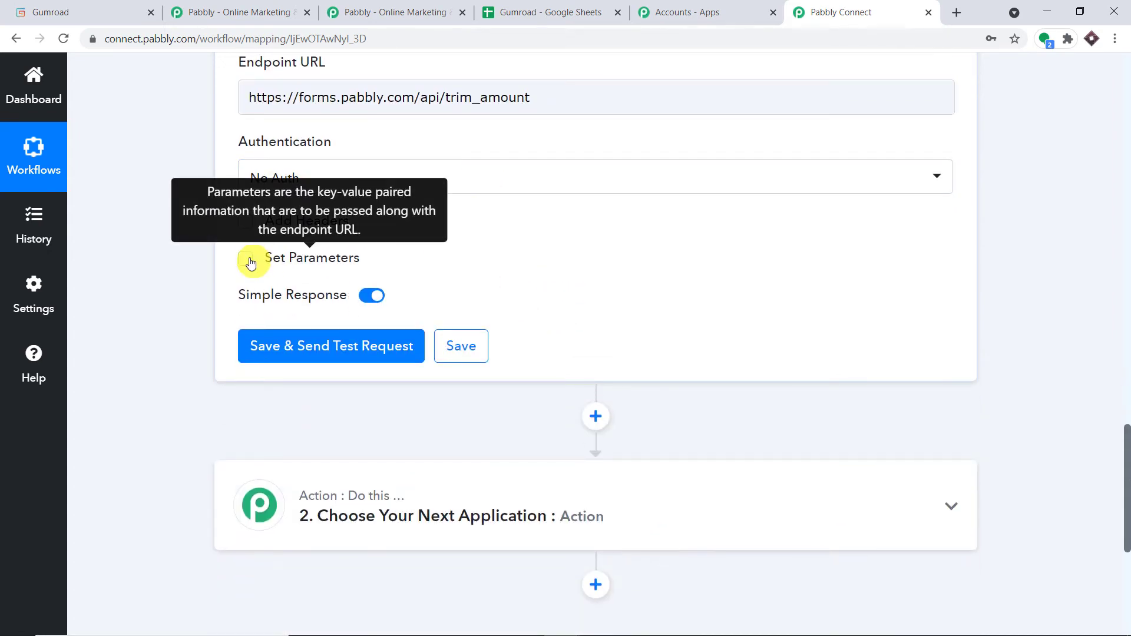
{"action": "left_click", "coordinate": [246, 258]}
{"action": "left_click", "coordinate": [273, 313]}
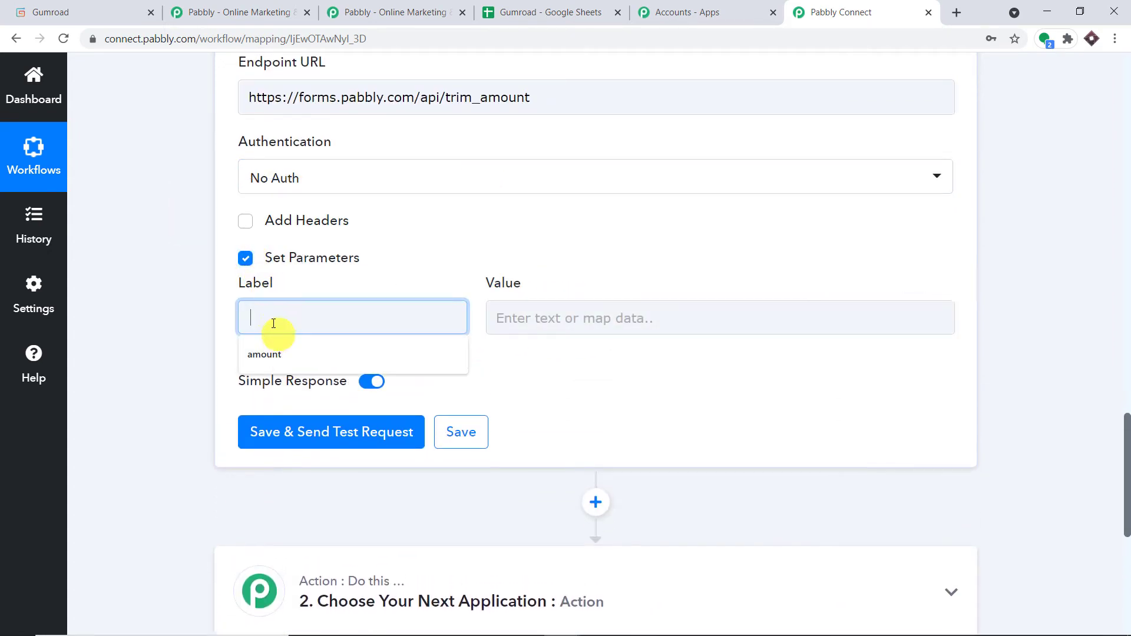
{"action": "left_click", "coordinate": [276, 353]}
{"action": "scroll", "coordinate": [628, 325], "scroll_direction": "up", "scroll_amount": 15}
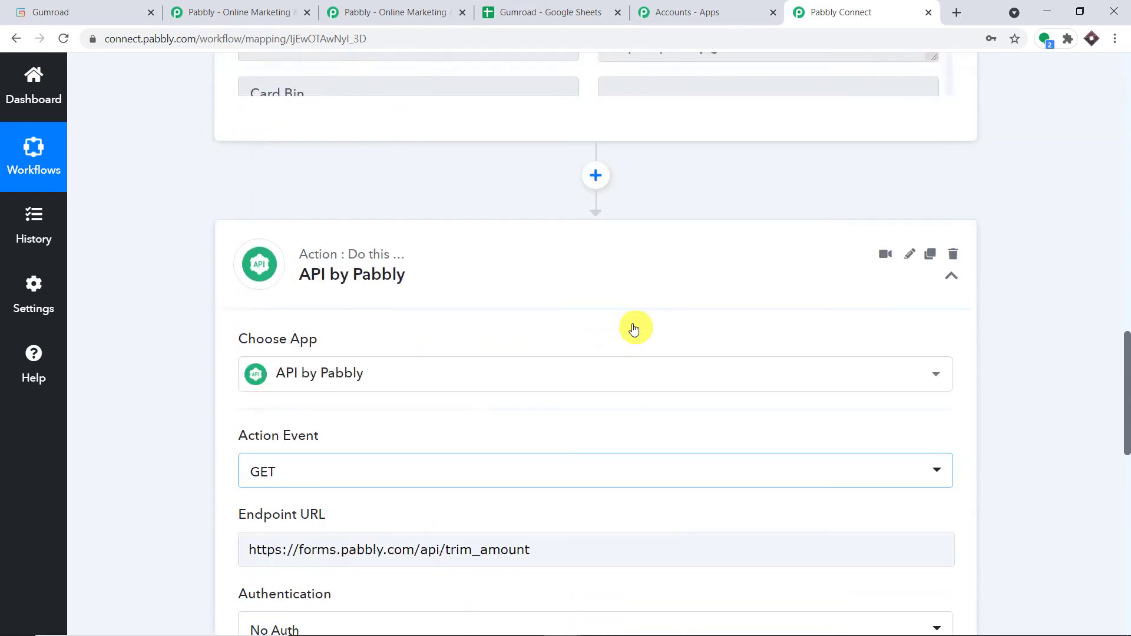
{"action": "scroll", "coordinate": [637, 327], "scroll_direction": "down", "scroll_amount": 2}
{"action": "left_click", "coordinate": [661, 336]}
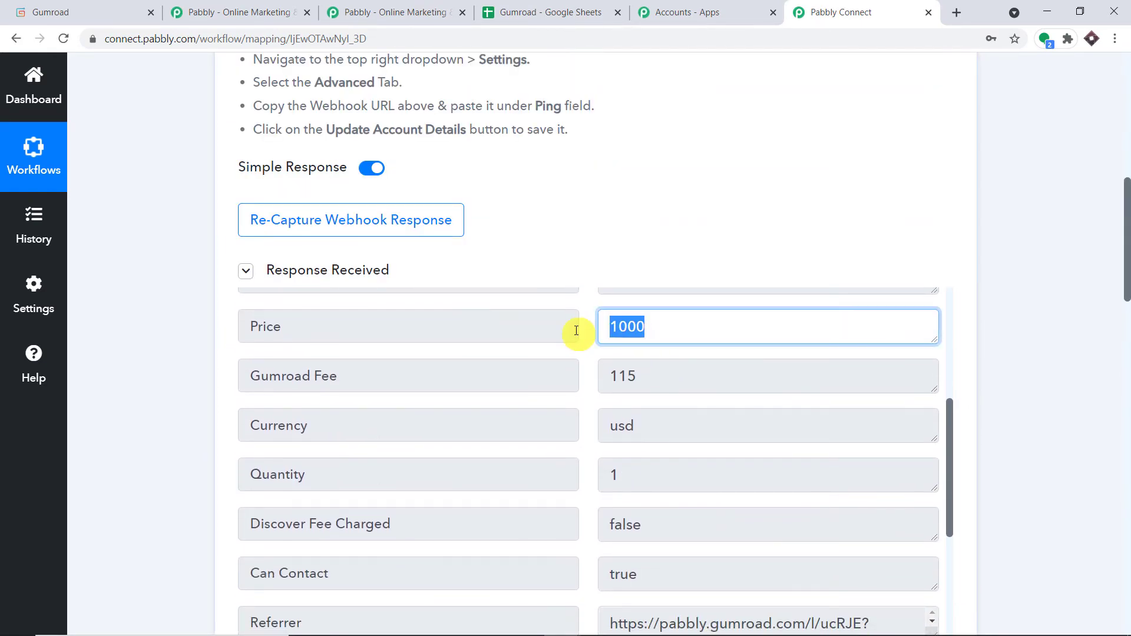
{"action": "left_click", "coordinate": [1025, 290]}
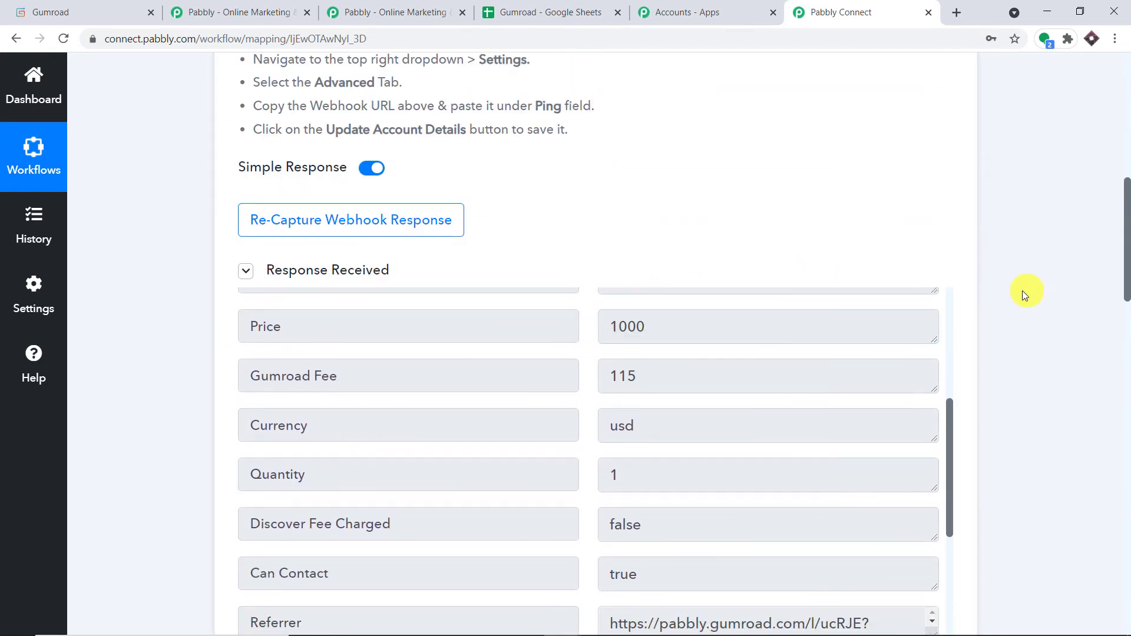
{"action": "scroll", "coordinate": [1022, 295], "scroll_direction": "down", "scroll_amount": 5}
{"action": "scroll", "coordinate": [1023, 295], "scroll_direction": "down", "scroll_amount": 10}
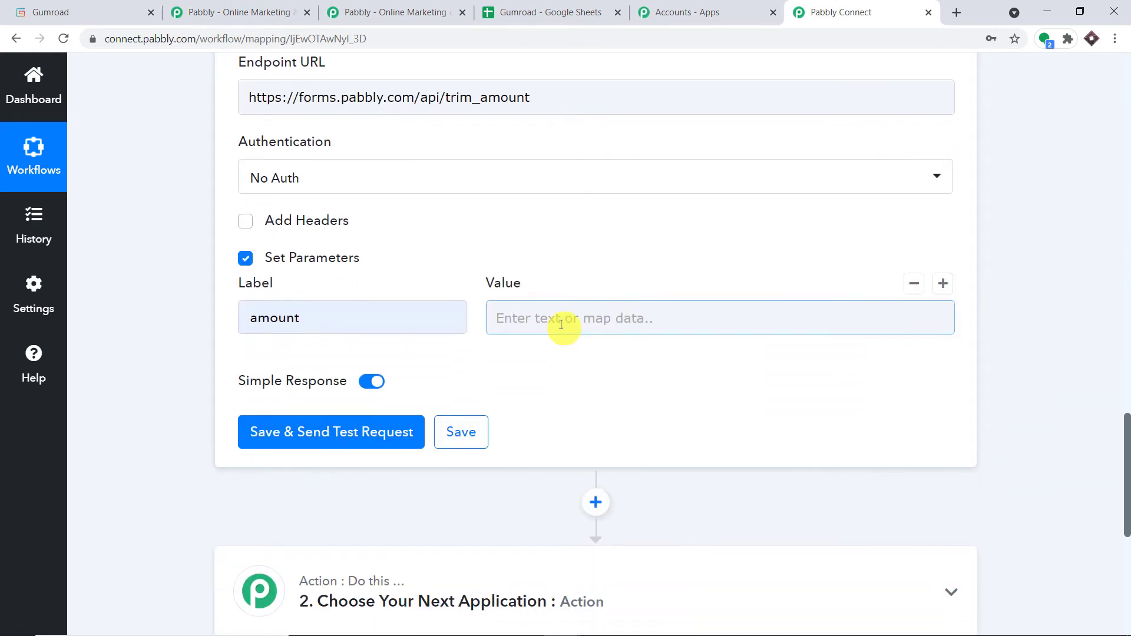
Map the Gumroad New Sale Price field into the amount parameter's value.
{"action": "left_click", "coordinate": [561, 324]}
{"action": "left_click", "coordinate": [560, 457]}
{"action": "scroll", "coordinate": [674, 509], "scroll_direction": "down", "scroll_amount": 5}
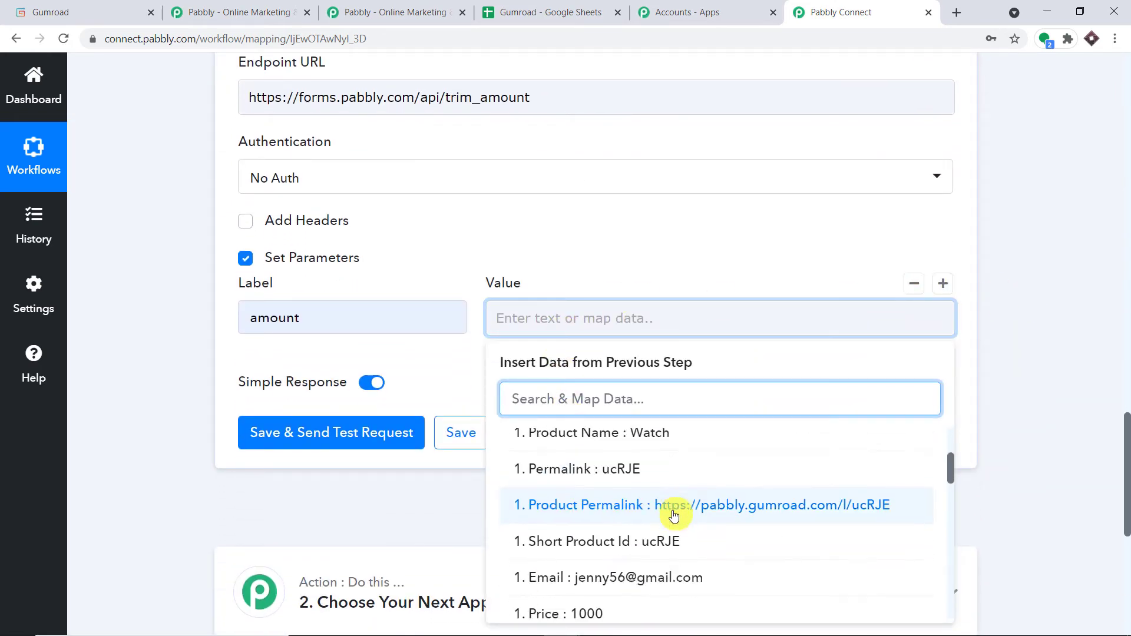
{"action": "left_click", "coordinate": [633, 466]}
{"action": "left_click", "coordinate": [1012, 263]}
{"action": "scroll", "coordinate": [928, 272], "scroll_direction": "down", "scroll_amount": 1}
{"action": "scroll", "coordinate": [928, 272], "scroll_direction": "down", "scroll_amount": 1}
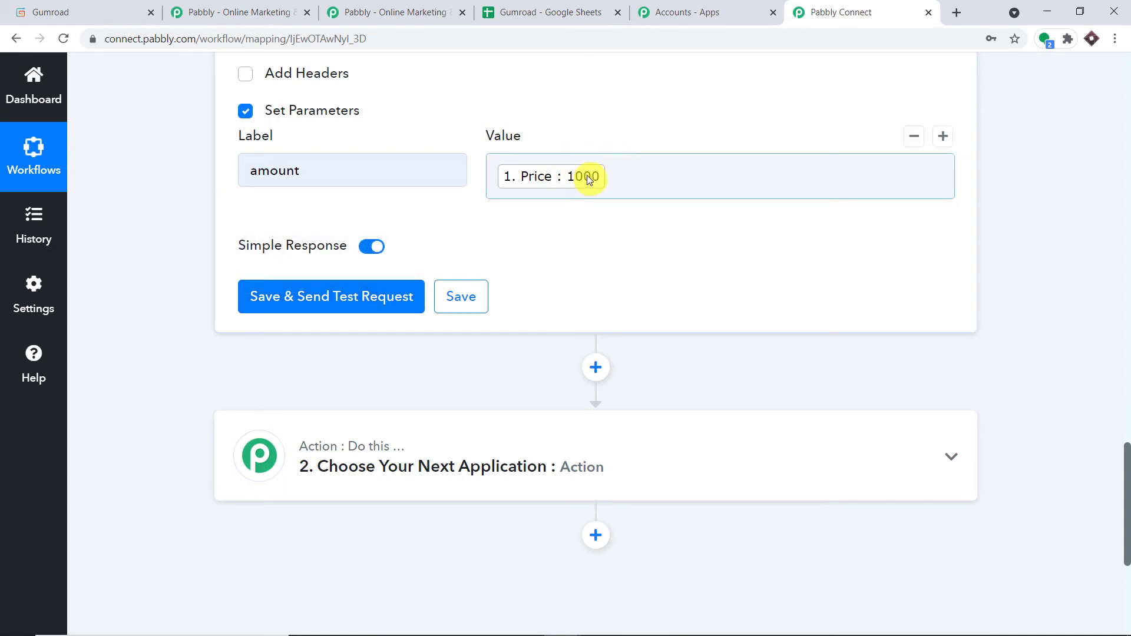
Save and send the test request, confirming Amount 10, then open a blank tab.
{"action": "left_click", "coordinate": [353, 293]}
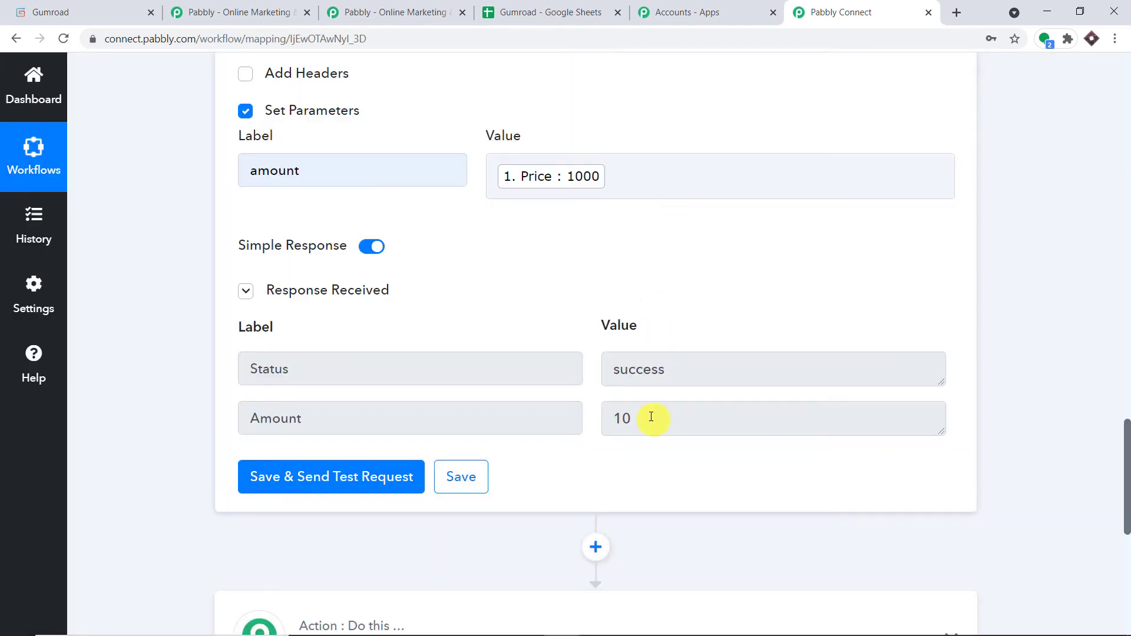
{"action": "double_click", "coordinate": [651, 417]}
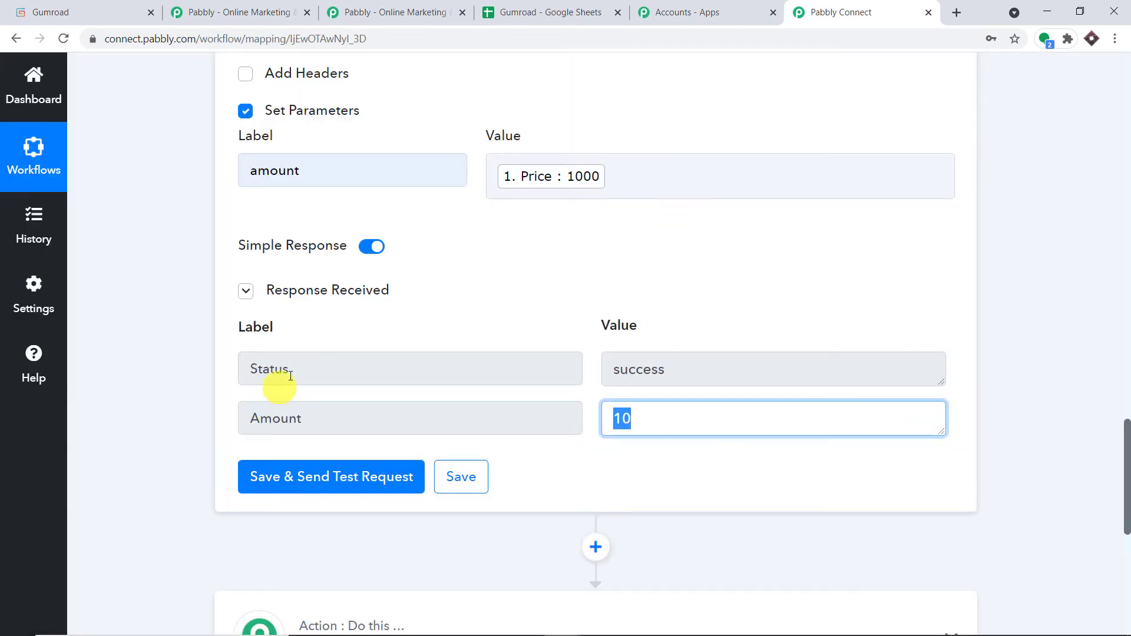
{"action": "scroll", "coordinate": [525, 283], "scroll_direction": "down", "scroll_amount": 5}
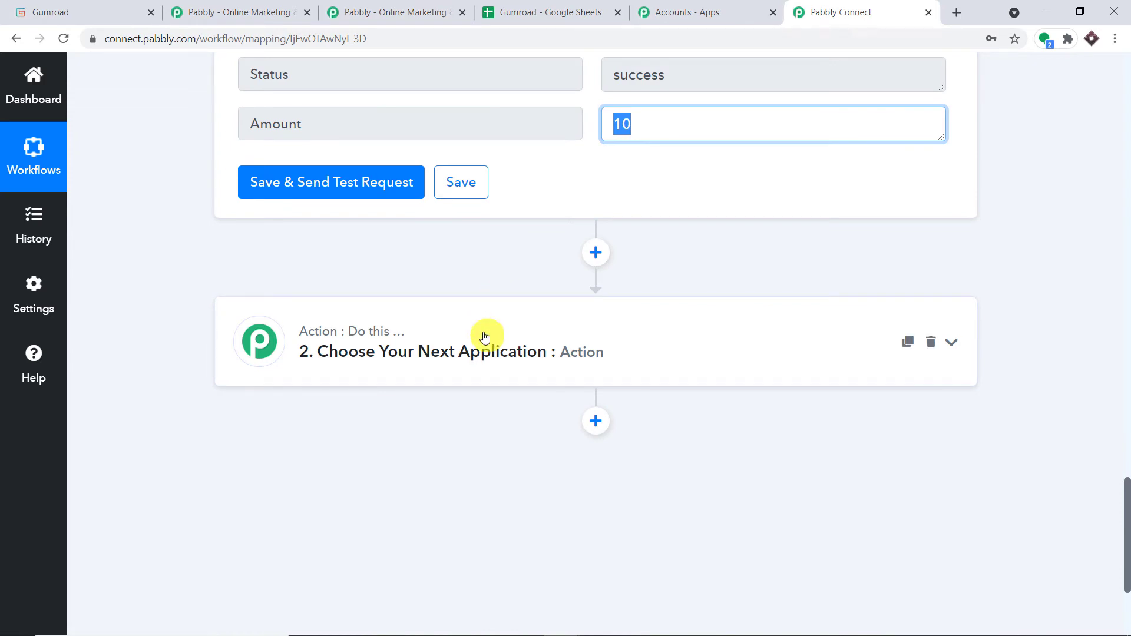
{"action": "left_click", "coordinate": [961, 10]}
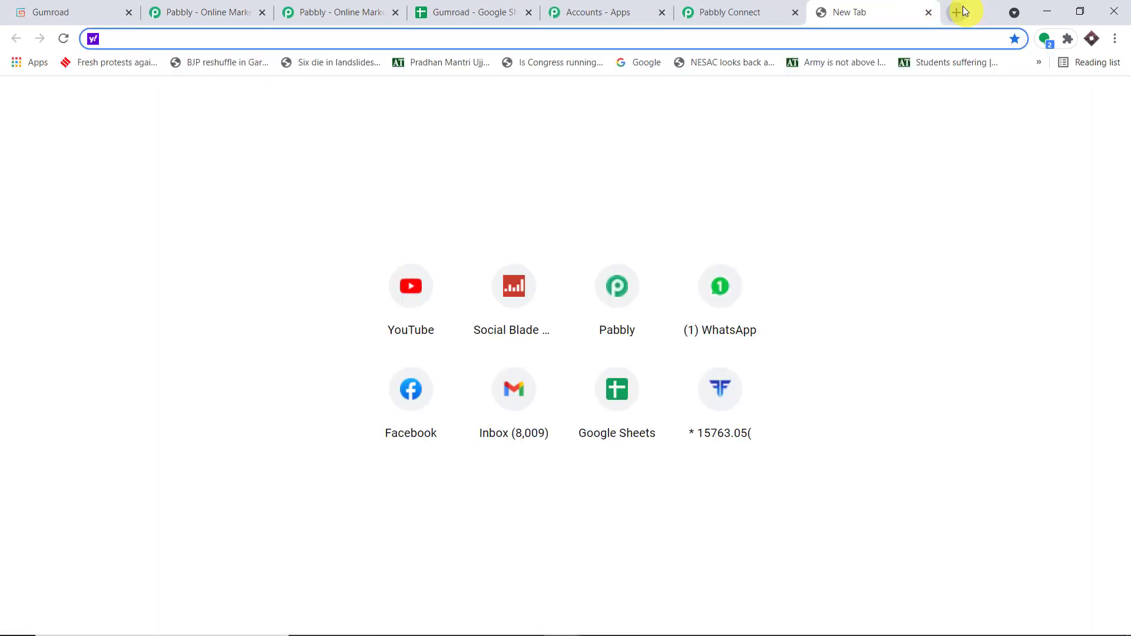
Copy the Email, Cost, Date and Product headers (A1:D1) from the Gumroad spreadsheet.
{"action": "type", "text": "google.com"}
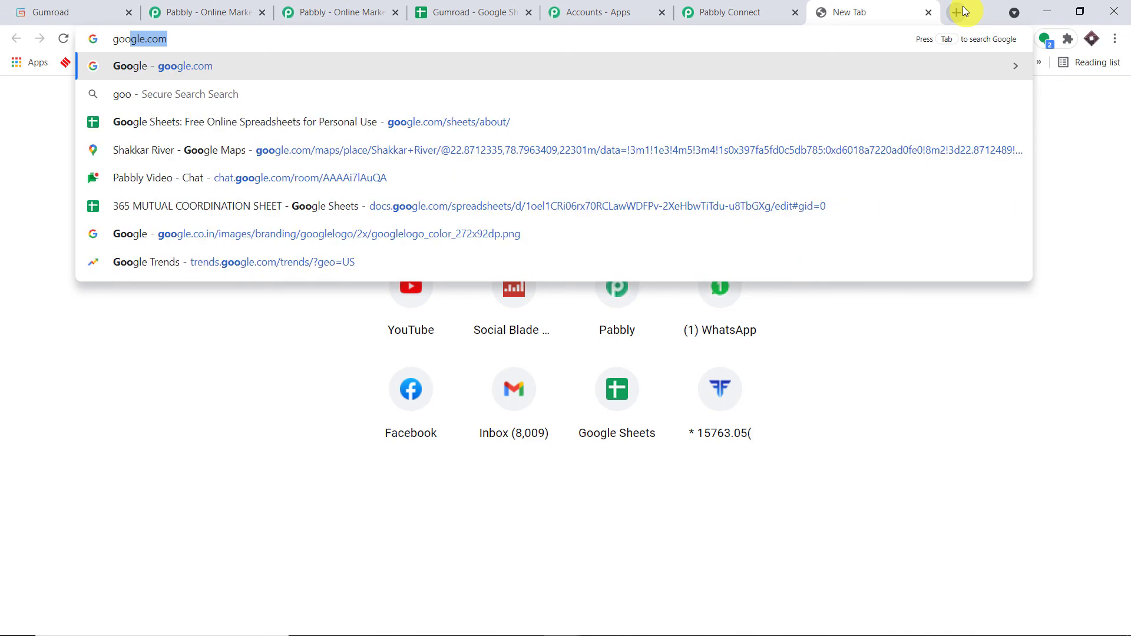
{"action": "left_click", "coordinate": [421, 121]}
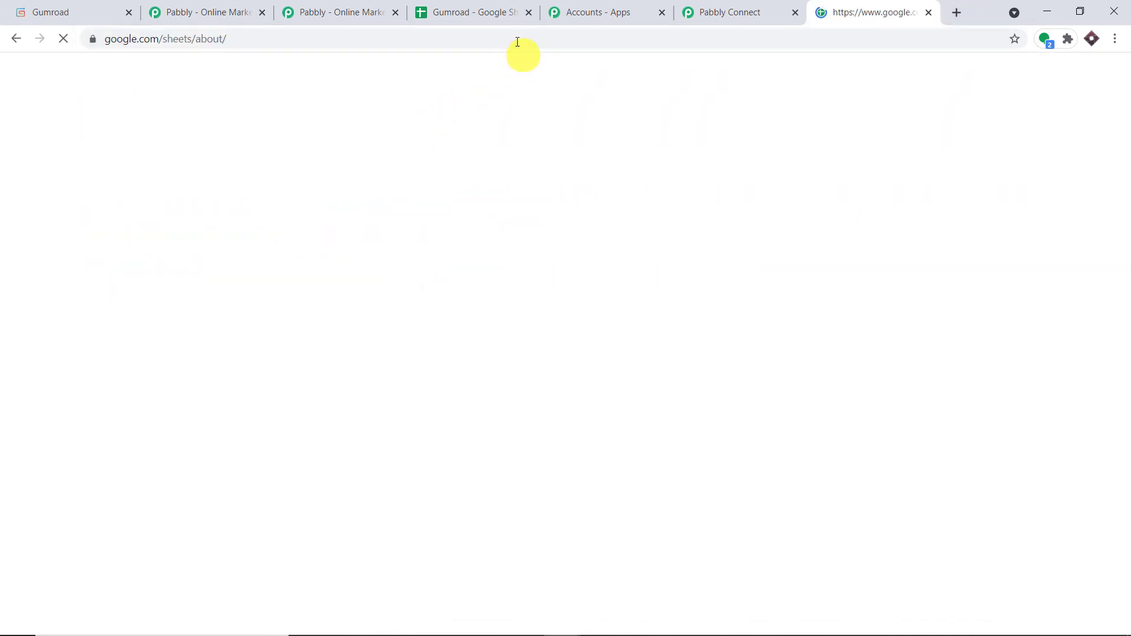
{"action": "left_click", "coordinate": [470, 9]}
{"action": "left_click_drag", "start_coordinate": [611, 236], "coordinate": [112, 235]}
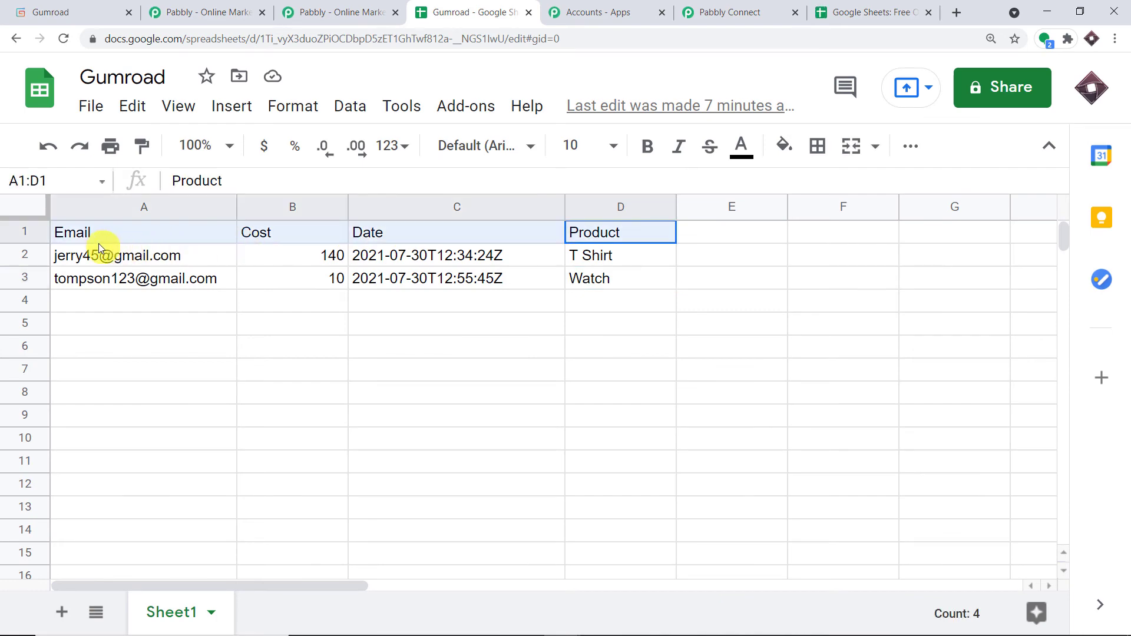
{"action": "right_click", "coordinate": [381, 234]}
{"action": "left_click", "coordinate": [472, 175]}
Create a blank spreadsheet and paste the copied headers into row 1.
{"action": "left_click", "coordinate": [887, 6]}
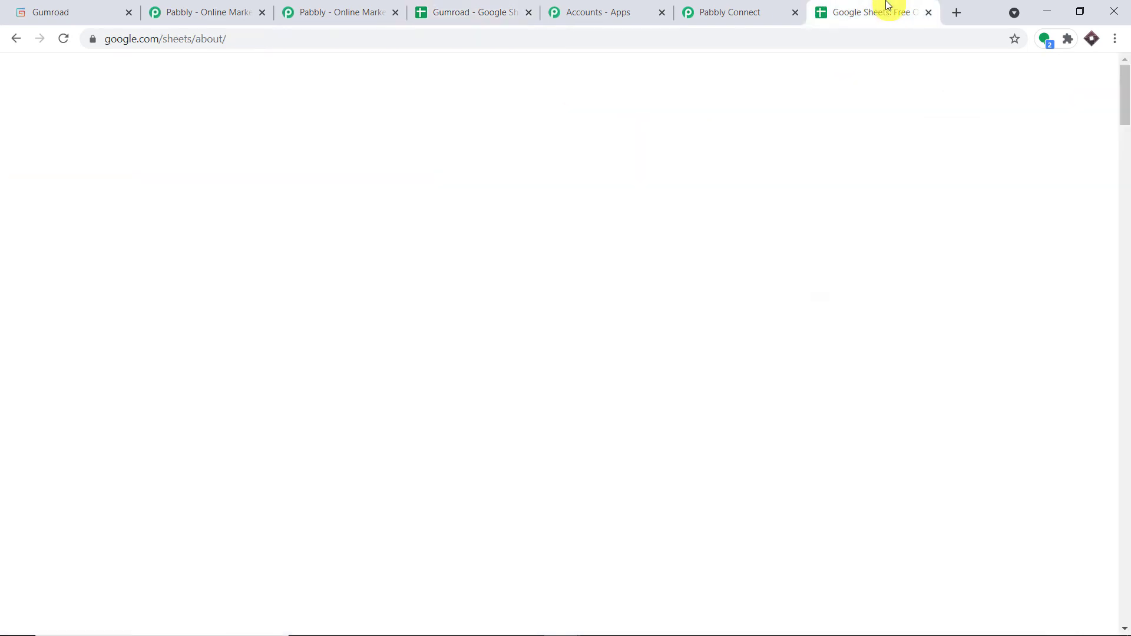
{"action": "left_click", "coordinate": [353, 545]}
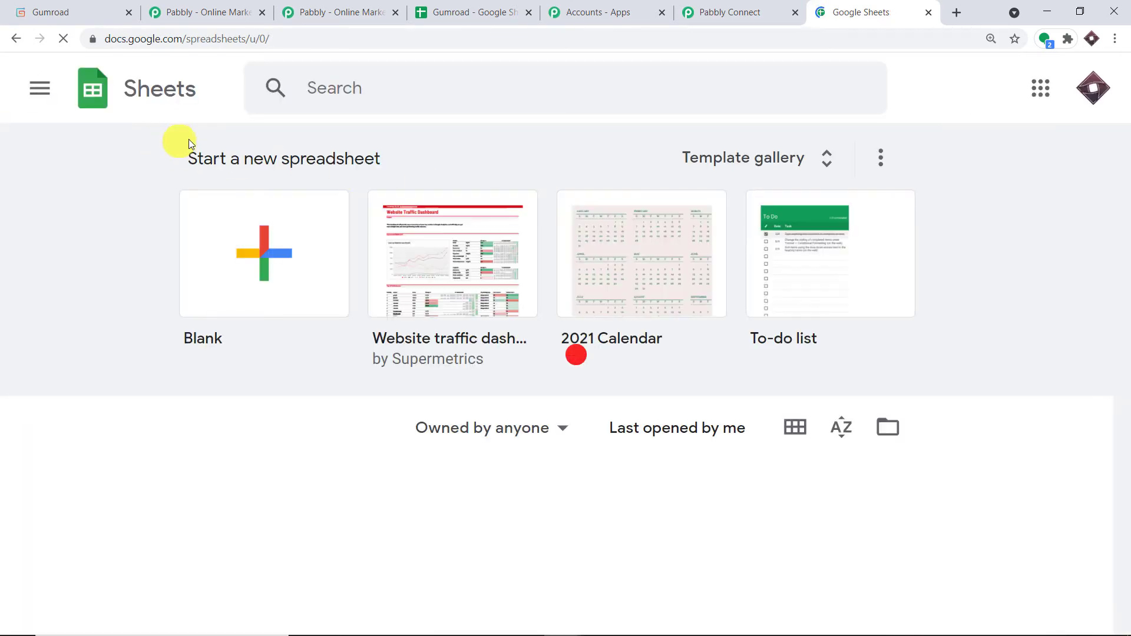
{"action": "left_click", "coordinate": [271, 246]}
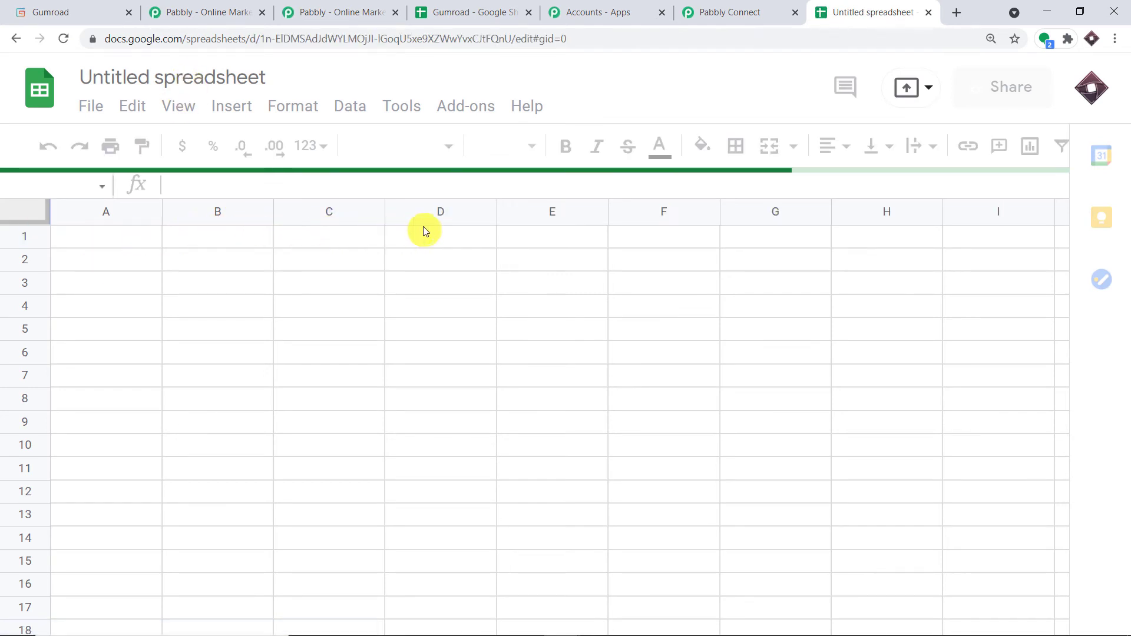
{"action": "left_click_drag", "start_coordinate": [506, 237], "coordinate": [112, 243]}
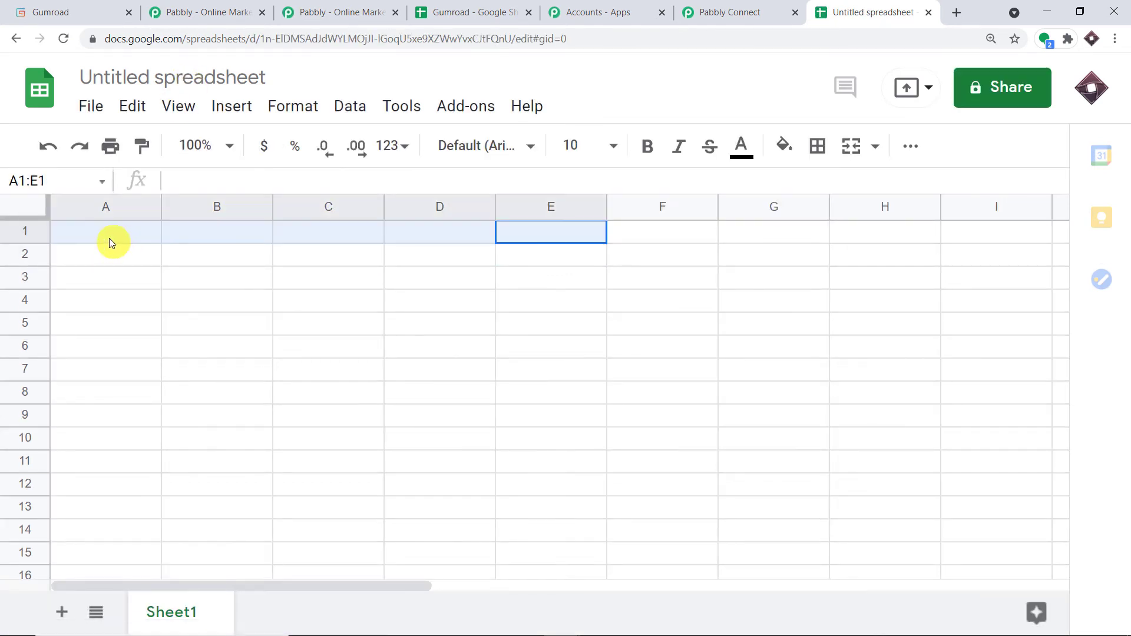
{"action": "right_click", "coordinate": [110, 241]}
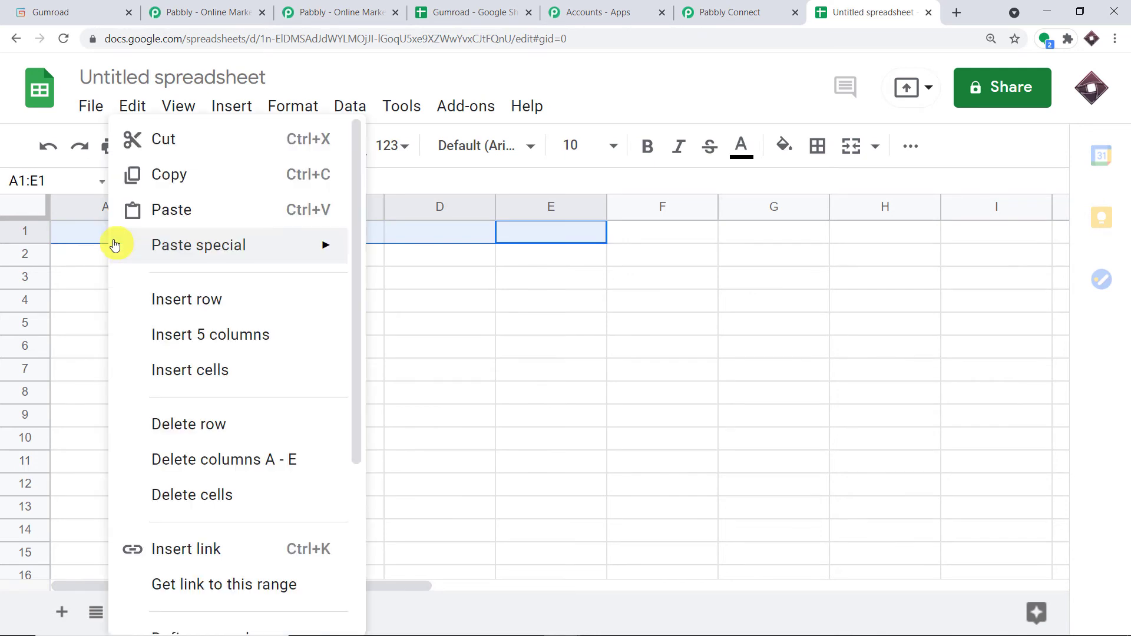
{"action": "left_click", "coordinate": [189, 207]}
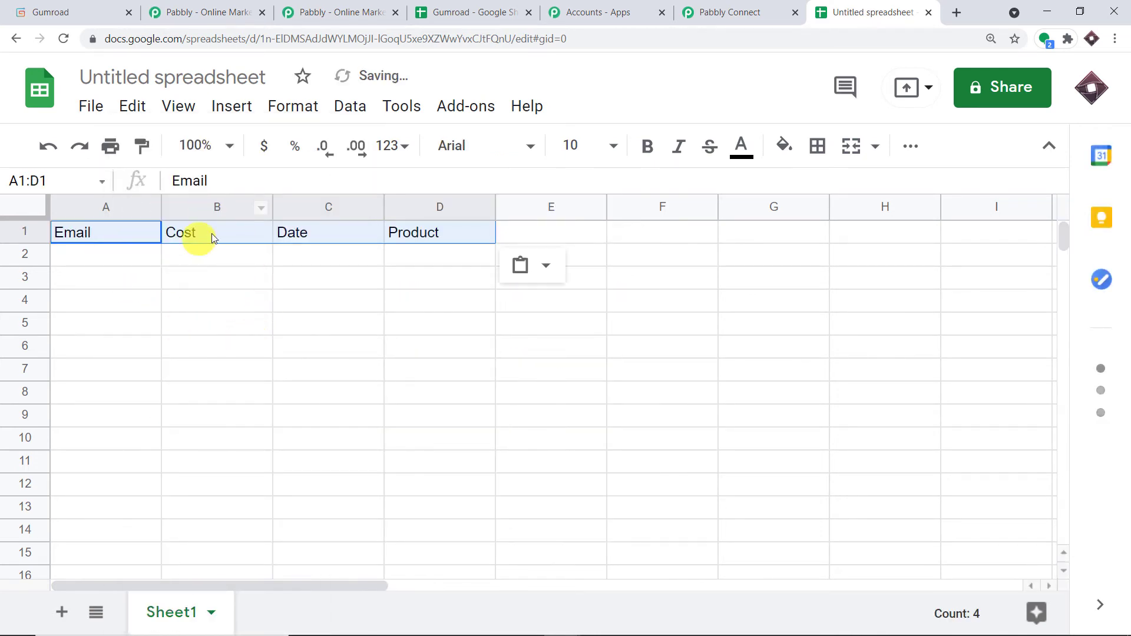
Rename the new spreadsheet to 'New Gumroad Data'.
{"action": "double_click", "coordinate": [149, 77]}
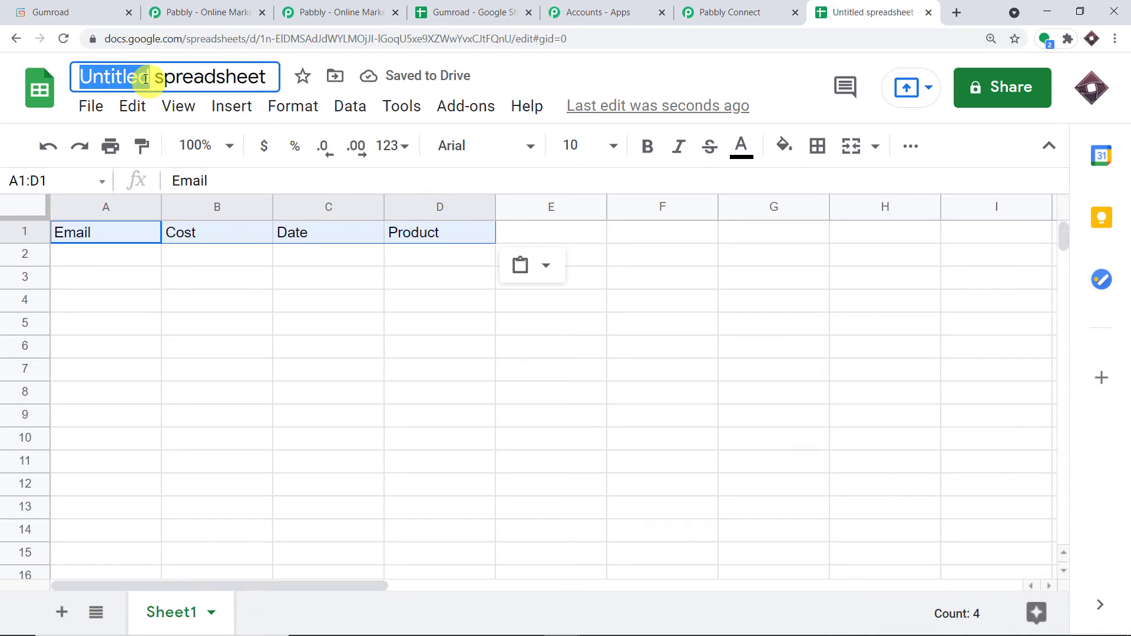
{"action": "left_click", "coordinate": [155, 80]}
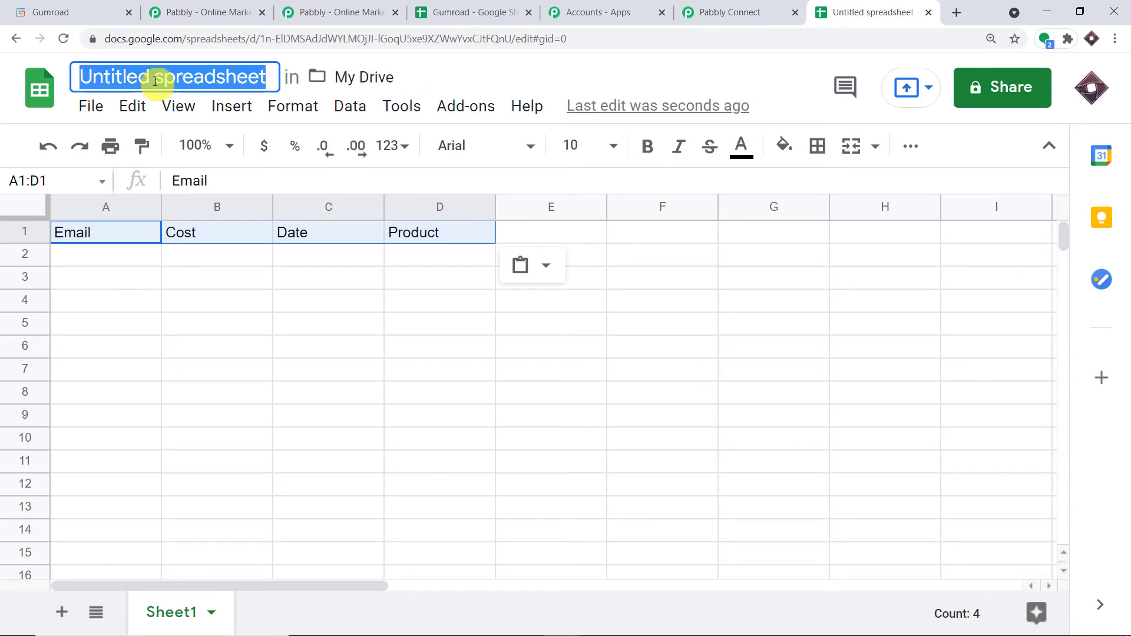
{"action": "key", "text": "BackSpace"}
{"action": "type", "text": "Ne"}
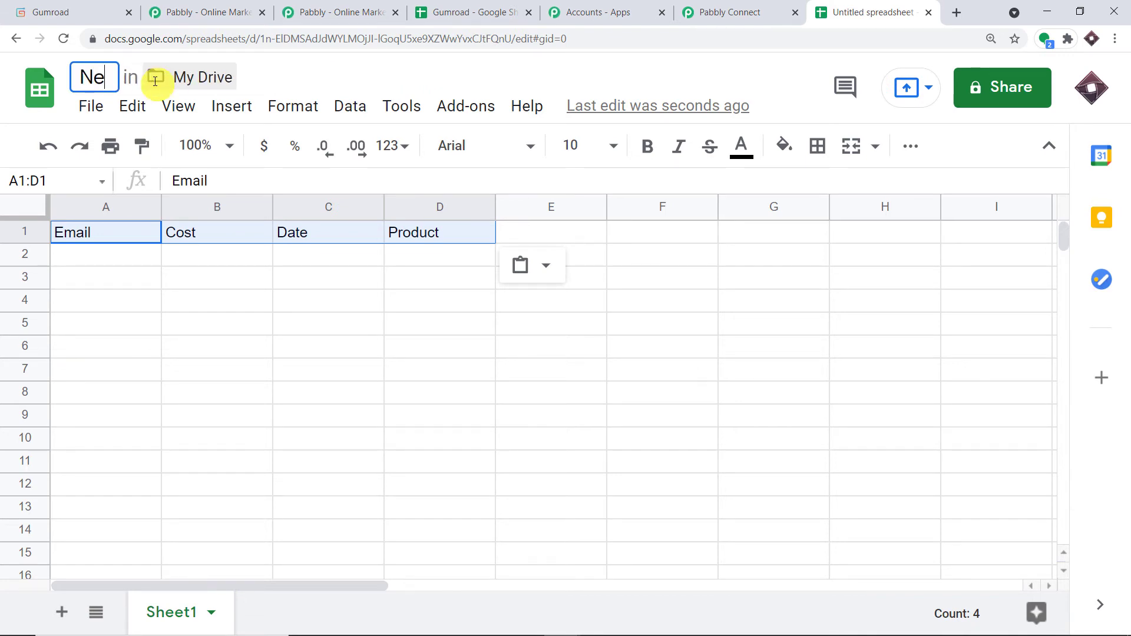
{"action": "type", "text": "w Gumroad "}
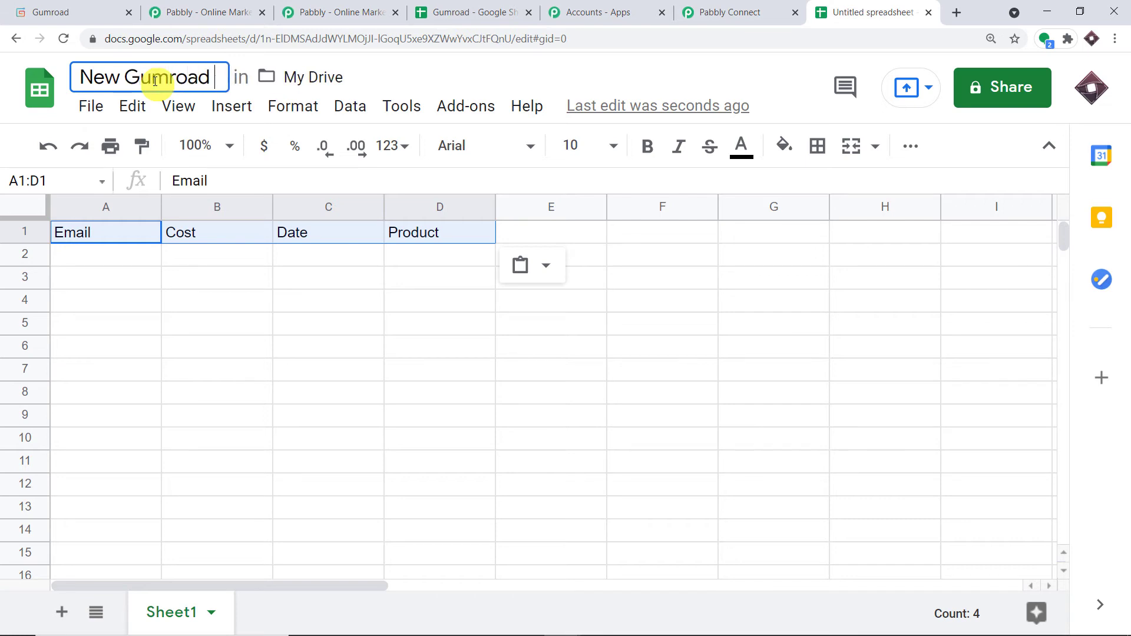
{"action": "type", "text": "Data"}
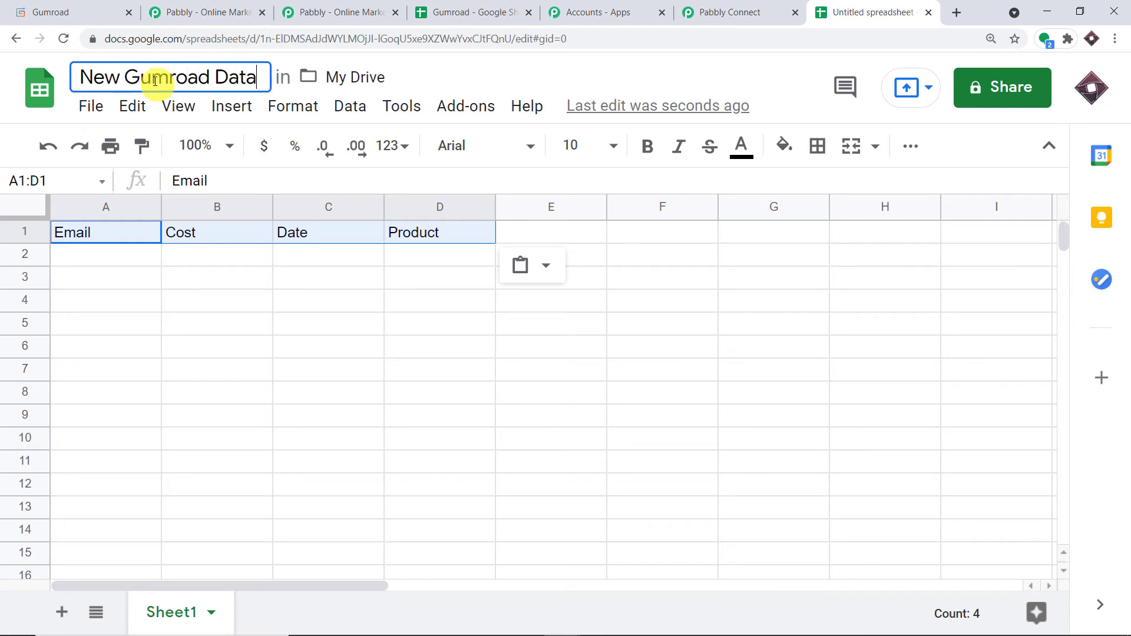
{"action": "key", "text": "Return"}
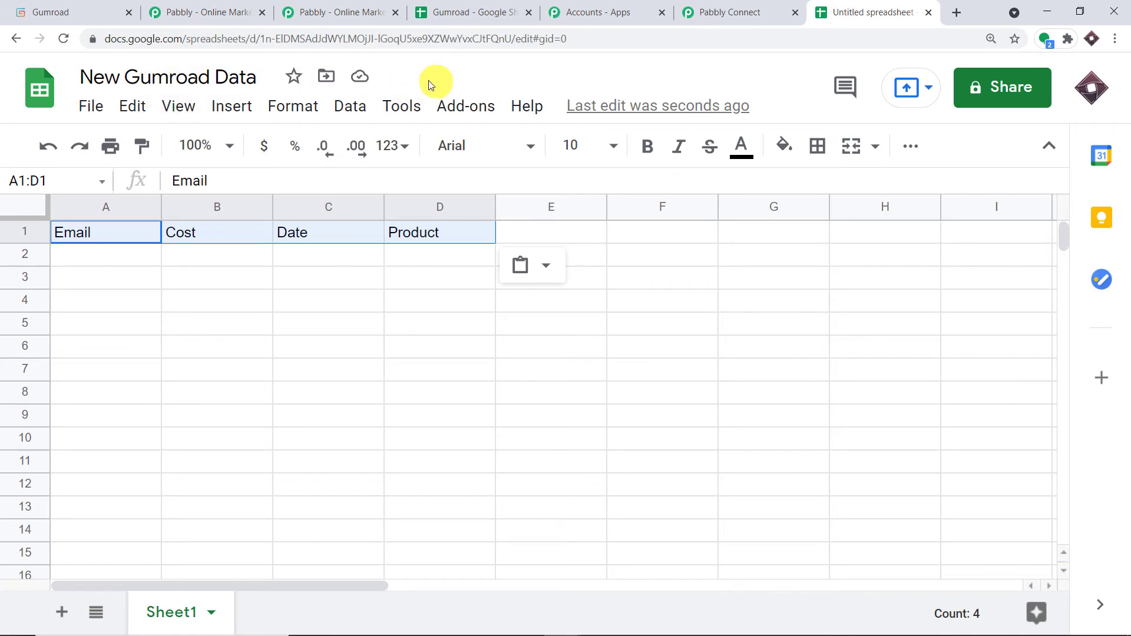
{"action": "left_click", "coordinate": [702, 5]}
Set the second action to Google Sheets with the Add New Row event.
{"action": "left_click", "coordinate": [432, 350]}
{"action": "left_click", "coordinate": [350, 230]}
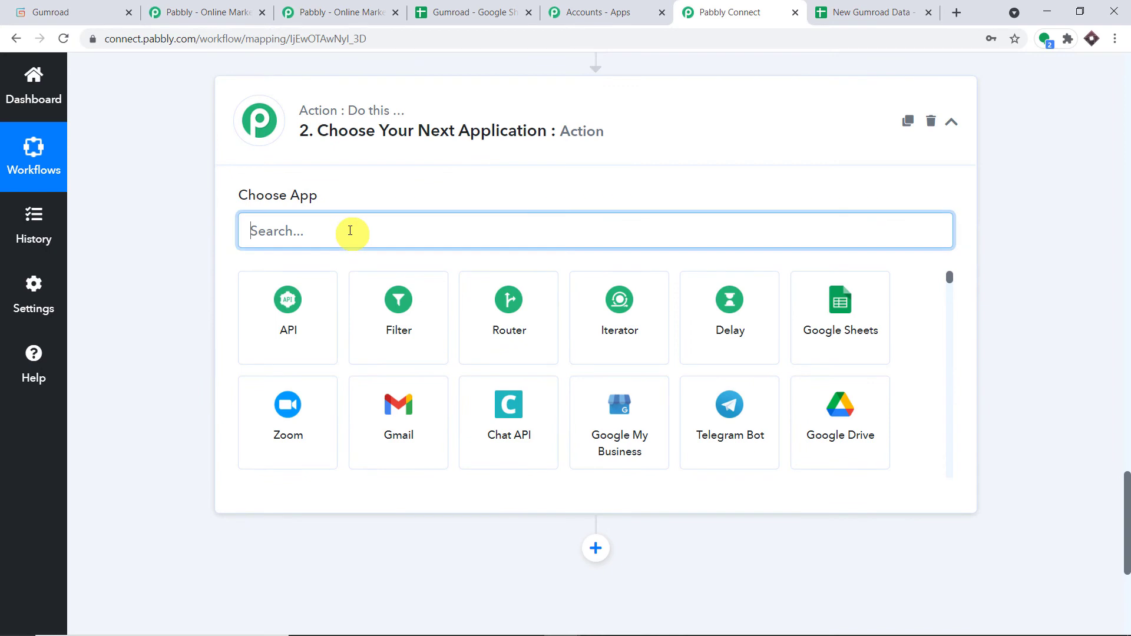
{"action": "type", "text": "google"}
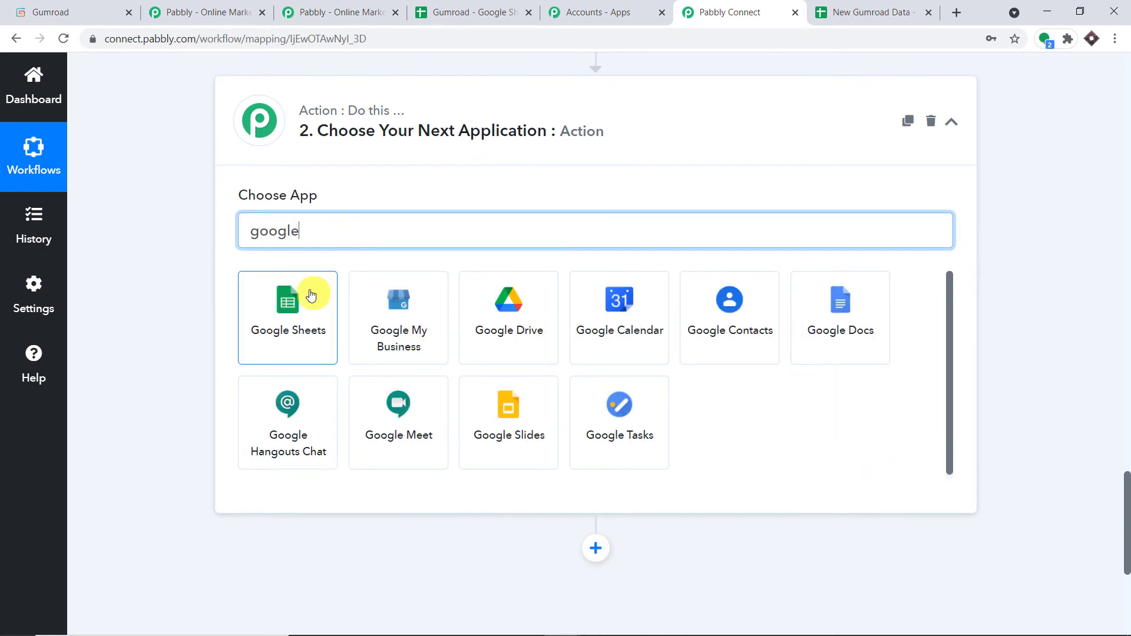
{"action": "left_click", "coordinate": [310, 295]}
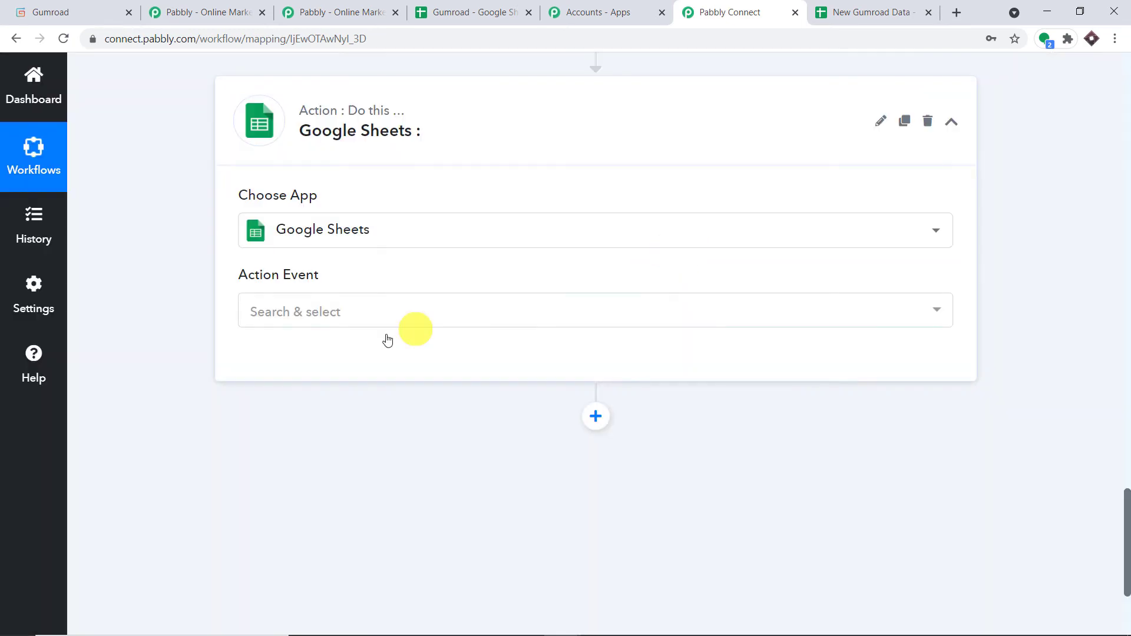
{"action": "left_click", "coordinate": [385, 317]}
{"action": "left_click", "coordinate": [361, 393]}
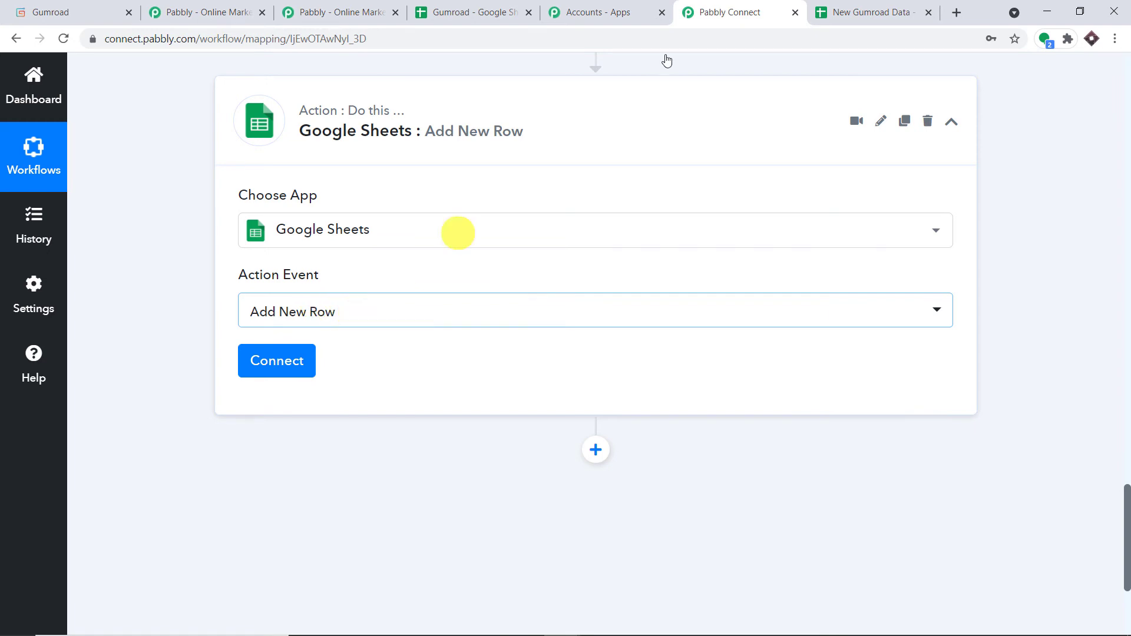
Inspect the empty row 2 under the headers in New Gumroad Data.
{"action": "left_click", "coordinate": [823, 11]}
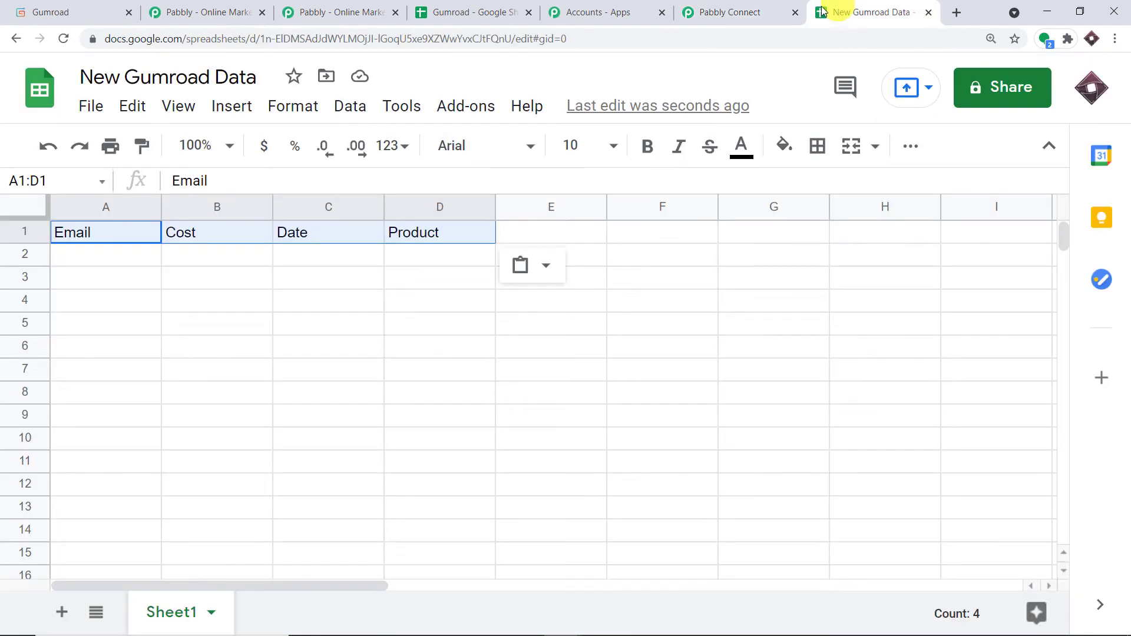
{"action": "left_click", "coordinate": [81, 263]}
{"action": "left_click", "coordinate": [210, 249]}
{"action": "left_click", "coordinate": [312, 255]}
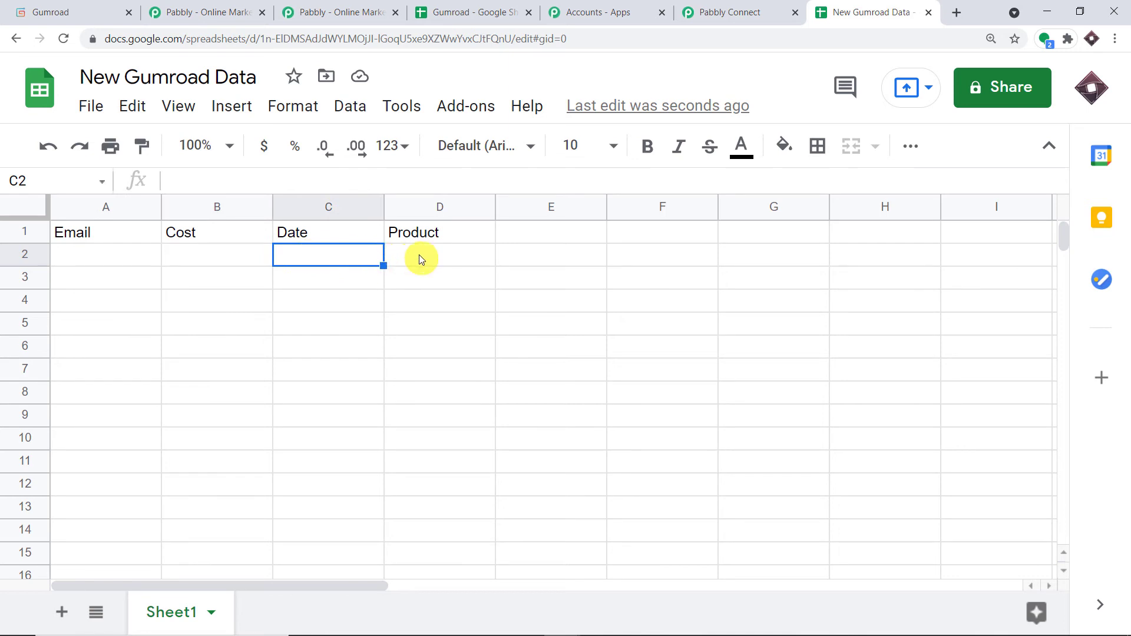
{"action": "left_click", "coordinate": [420, 260]}
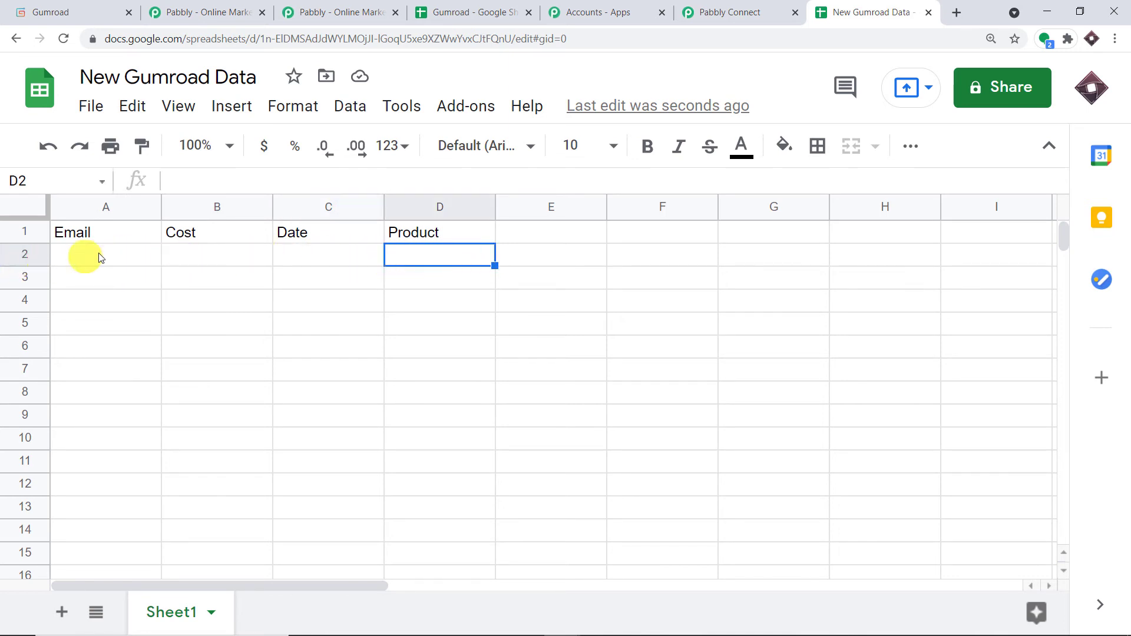
{"action": "left_click", "coordinate": [21, 254]}
{"action": "left_click", "coordinate": [720, 9]}
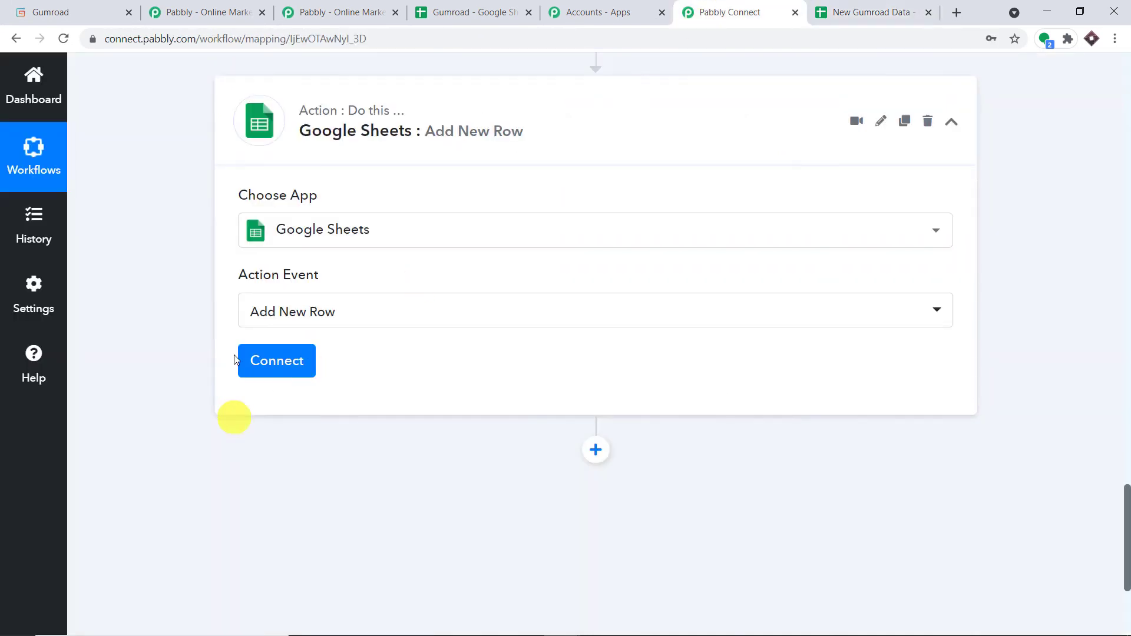
Add a new Google Sheets connection, signing in with the first listed Google account and granting access.
{"action": "left_click", "coordinate": [274, 363]}
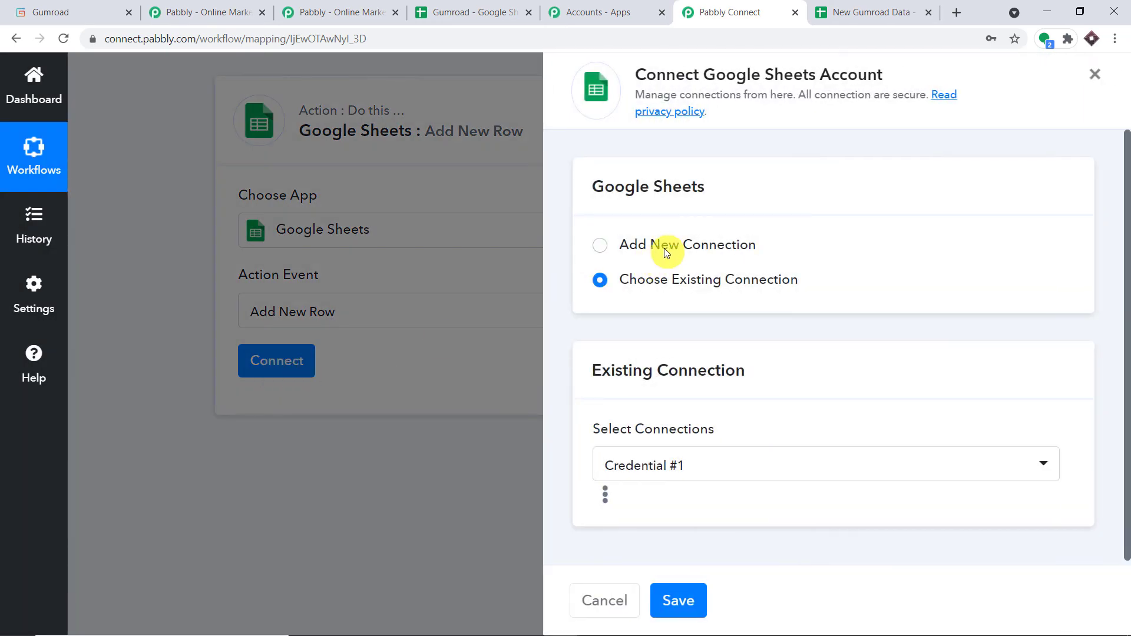
{"action": "left_click", "coordinate": [664, 248]}
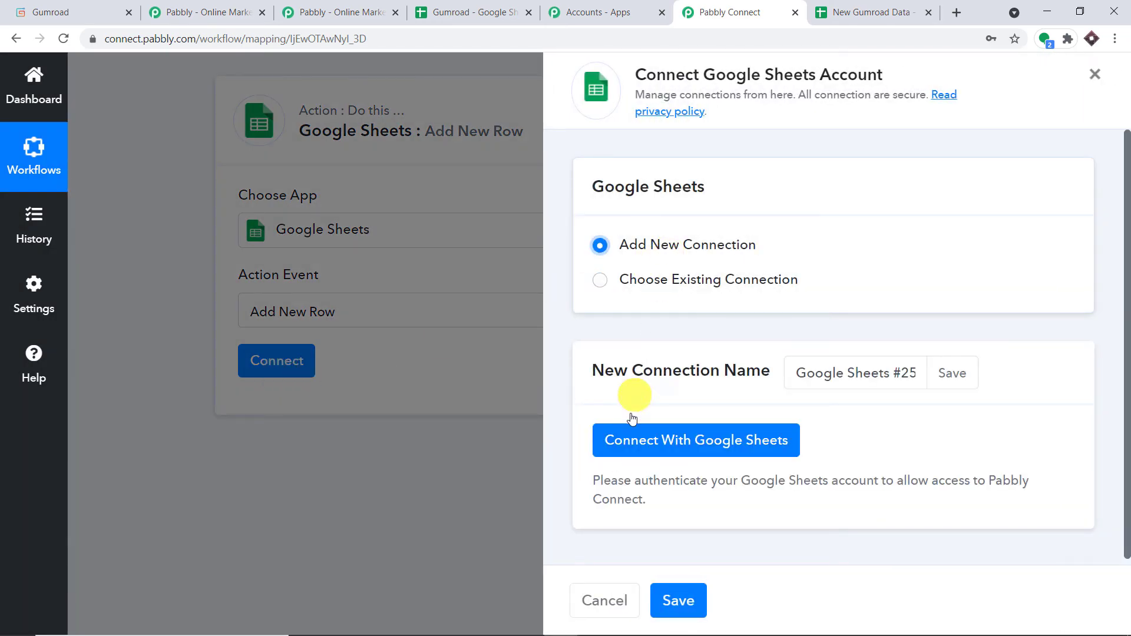
{"action": "left_click", "coordinate": [644, 447]}
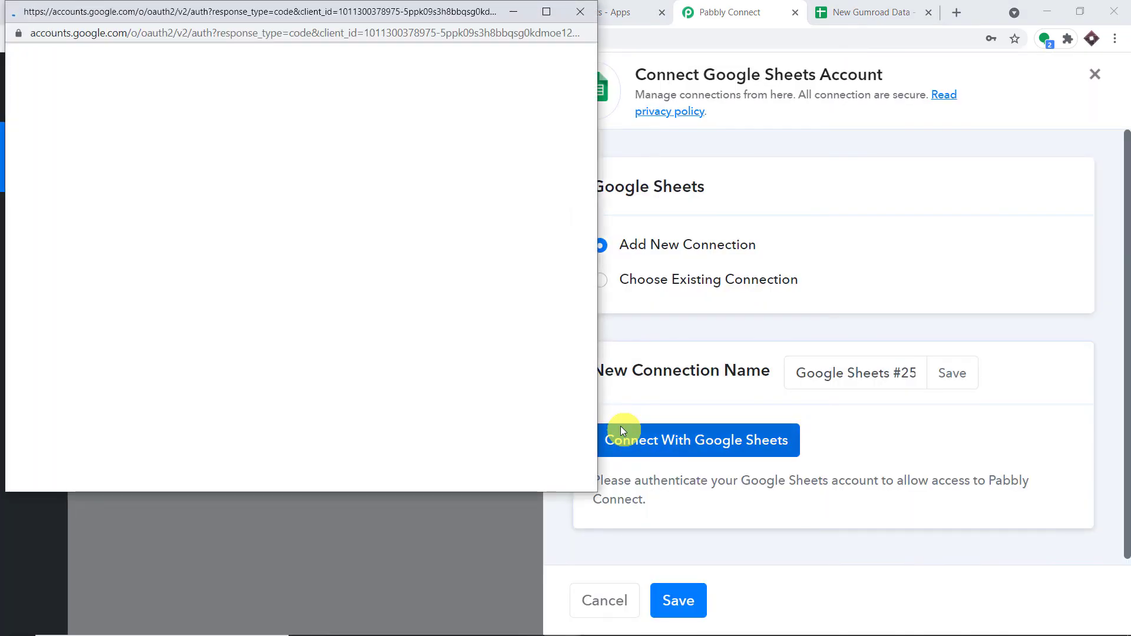
{"action": "left_click_drag", "start_coordinate": [411, 7], "coordinate": [932, 107]}
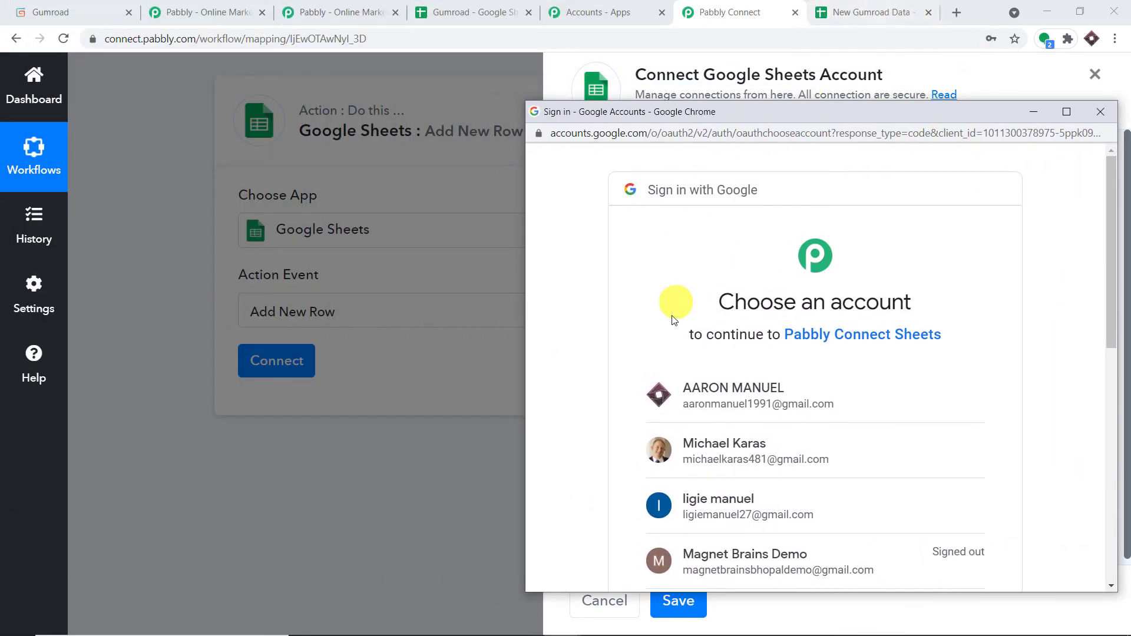
{"action": "left_click", "coordinate": [758, 392]}
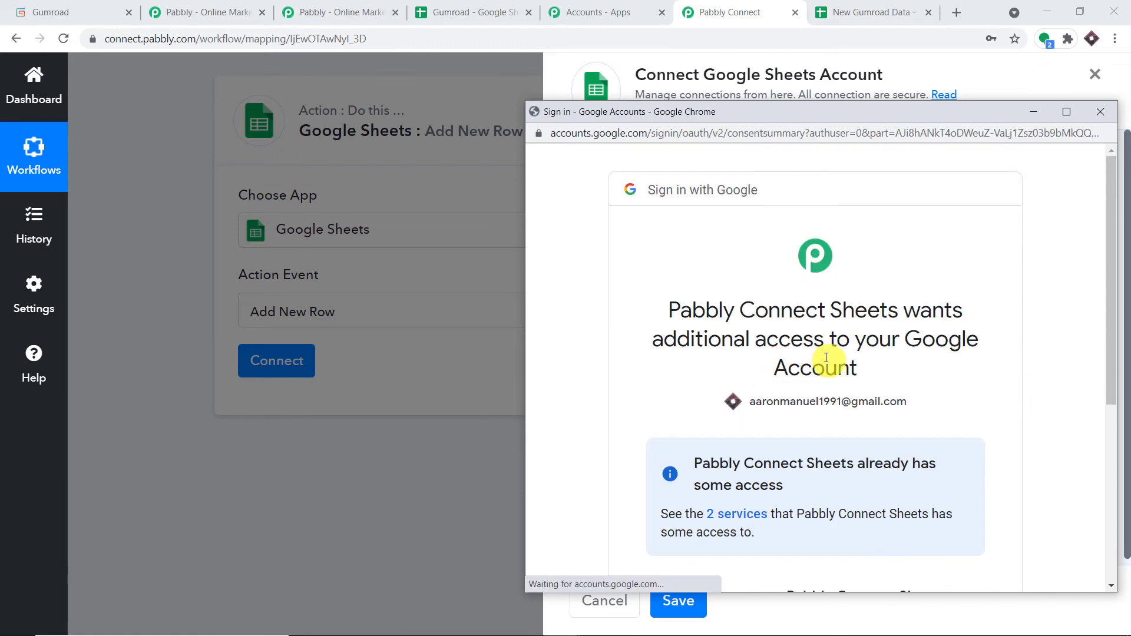
{"action": "scroll", "coordinate": [766, 360], "scroll_direction": "down", "scroll_amount": 5}
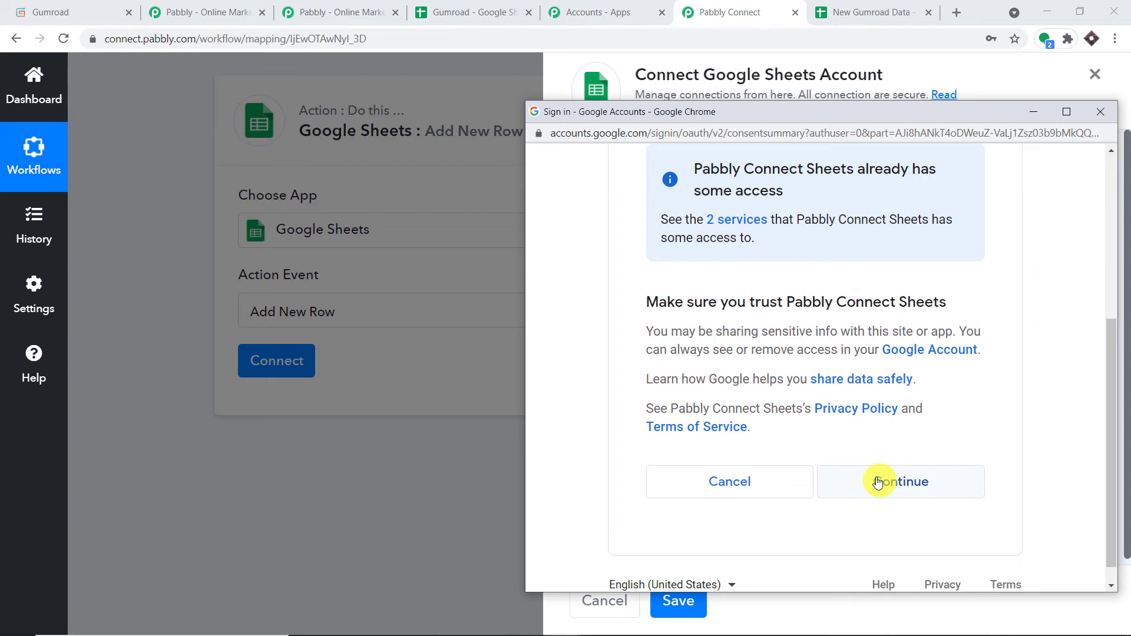
{"action": "left_click", "coordinate": [878, 482]}
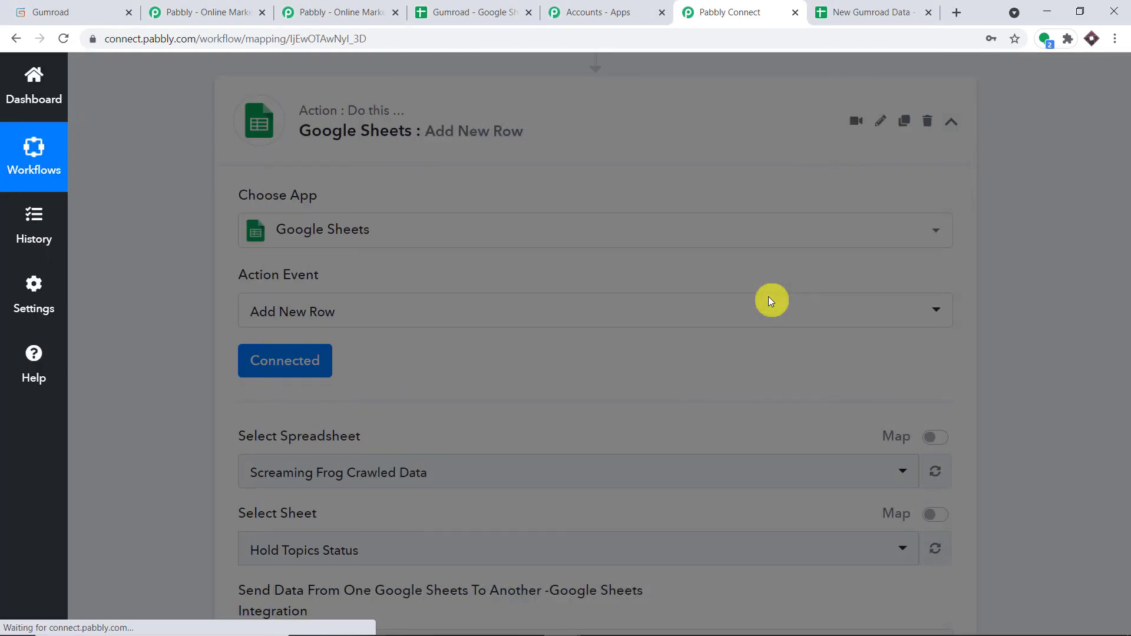
Select New Gumroad Data as the target spreadsheet.
{"action": "scroll", "coordinate": [768, 297], "scroll_direction": "down", "scroll_amount": 4}
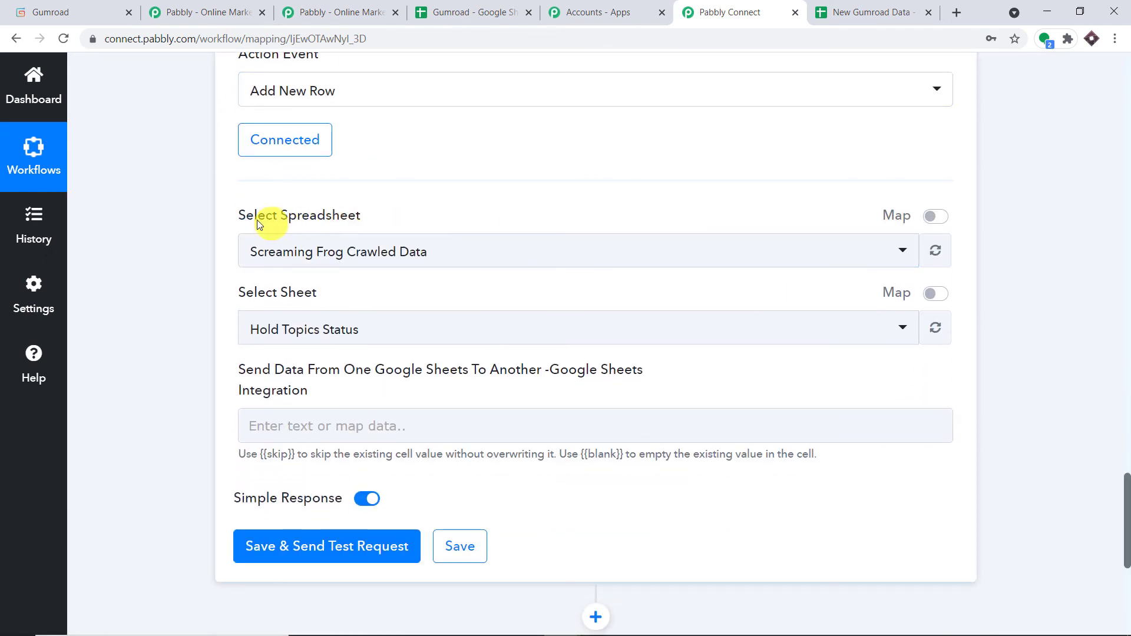
{"action": "left_click", "coordinate": [449, 255]}
{"action": "scroll", "coordinate": [585, 368], "scroll_direction": "down", "scroll_amount": 10}
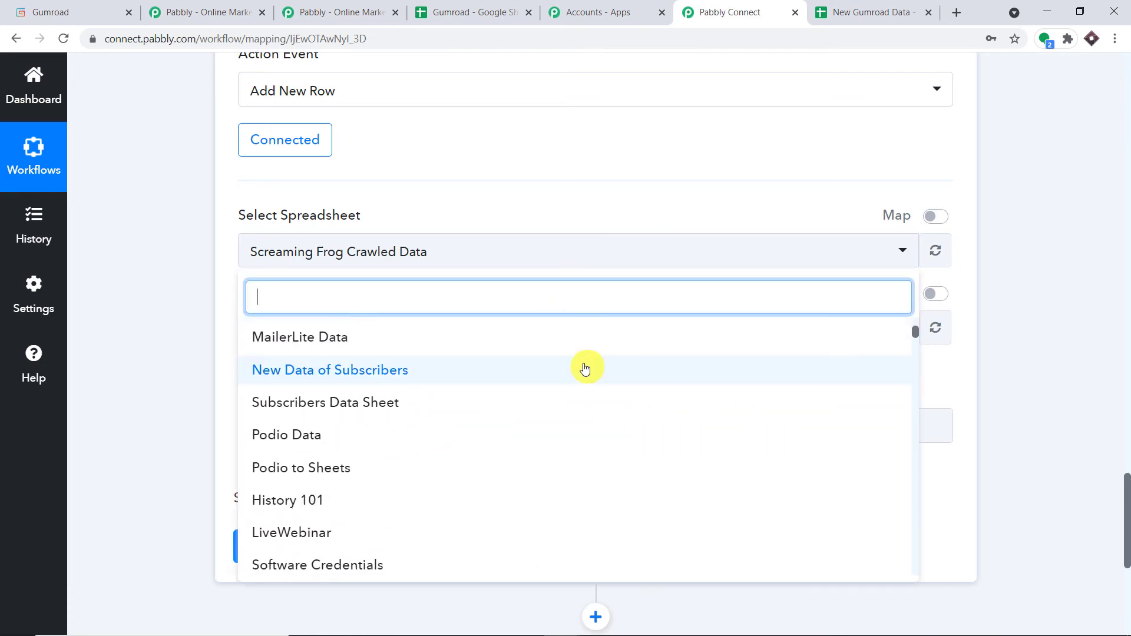
{"action": "scroll", "coordinate": [586, 369], "scroll_direction": "down", "scroll_amount": 10}
{"action": "scroll", "coordinate": [541, 377], "scroll_direction": "down", "scroll_amount": 10}
{"action": "scroll", "coordinate": [542, 404], "scroll_direction": "down", "scroll_amount": 15}
{"action": "scroll", "coordinate": [545, 406], "scroll_direction": "up", "scroll_amount": 5}
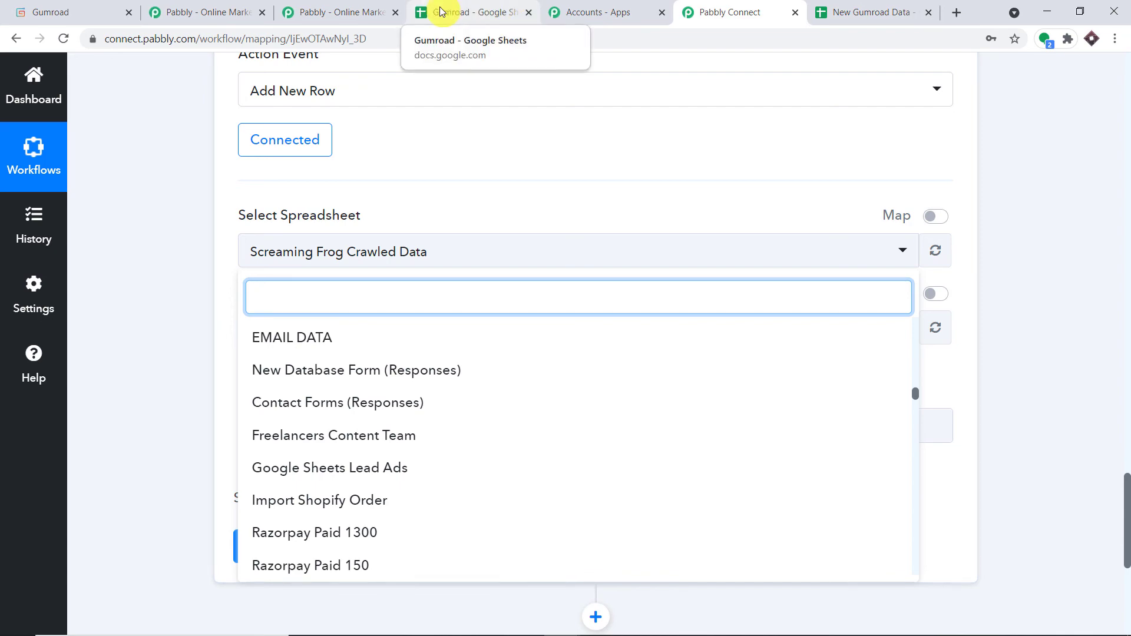
{"action": "scroll", "coordinate": [439, 354], "scroll_direction": "up", "scroll_amount": 10}
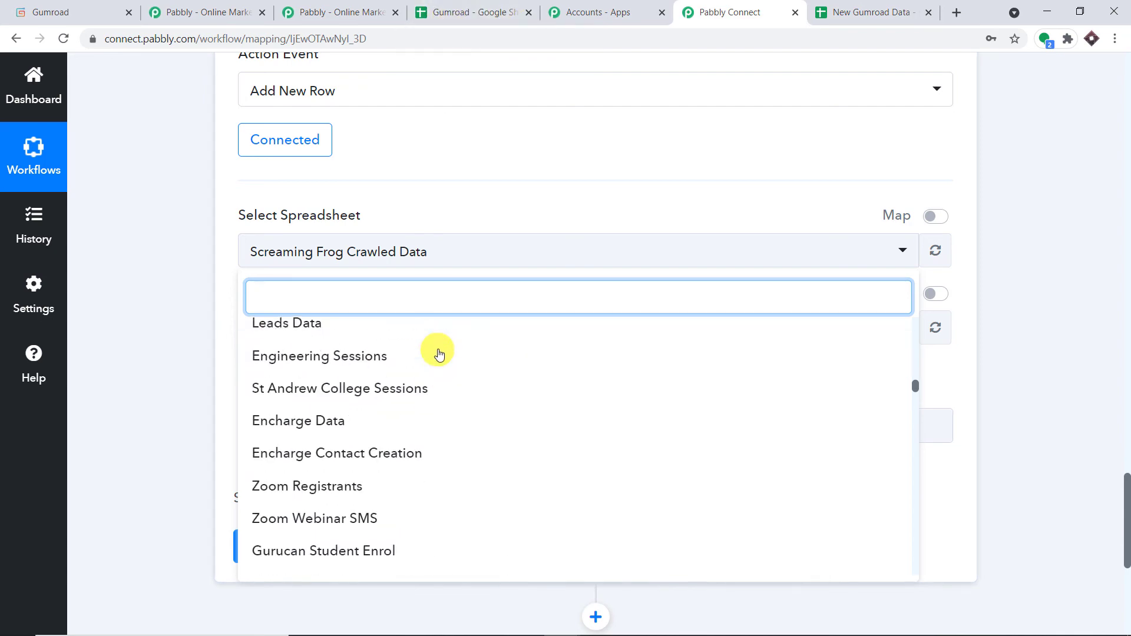
{"action": "scroll", "coordinate": [441, 354], "scroll_direction": "up", "scroll_amount": 5}
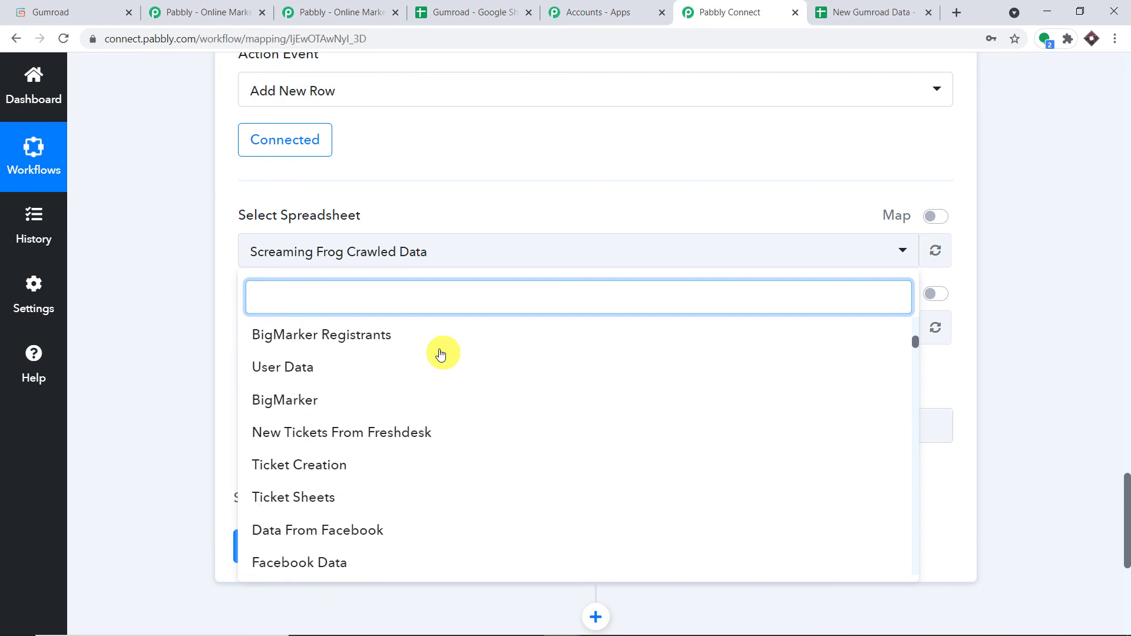
{"action": "scroll", "coordinate": [441, 354], "scroll_direction": "up", "scroll_amount": 3}
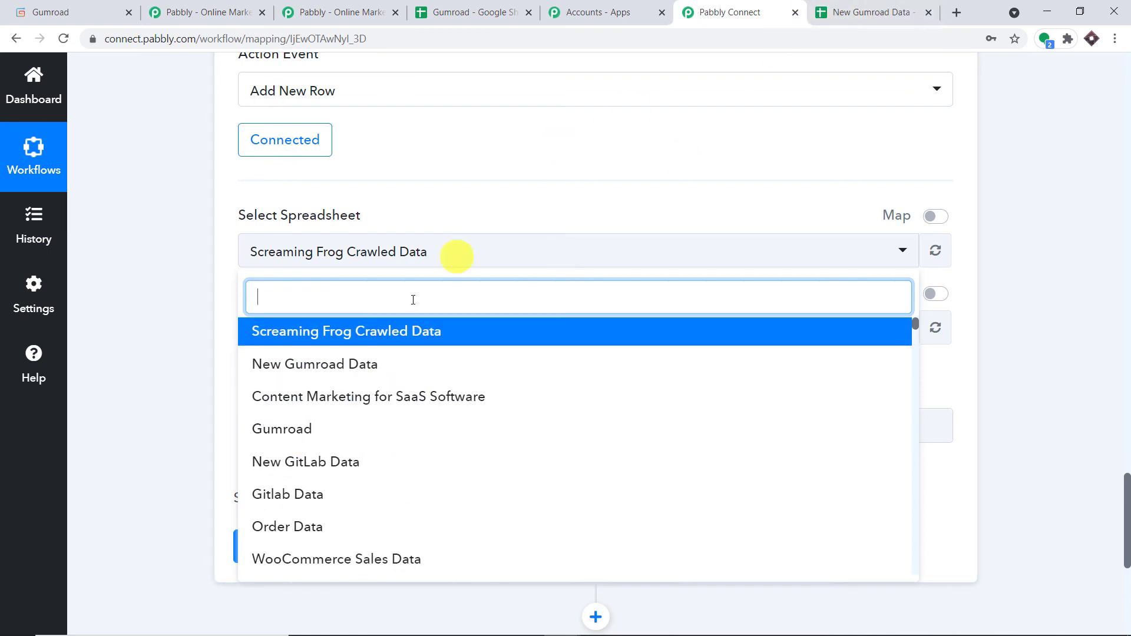
{"action": "left_click", "coordinate": [361, 365]}
{"action": "left_click", "coordinate": [883, 7]}
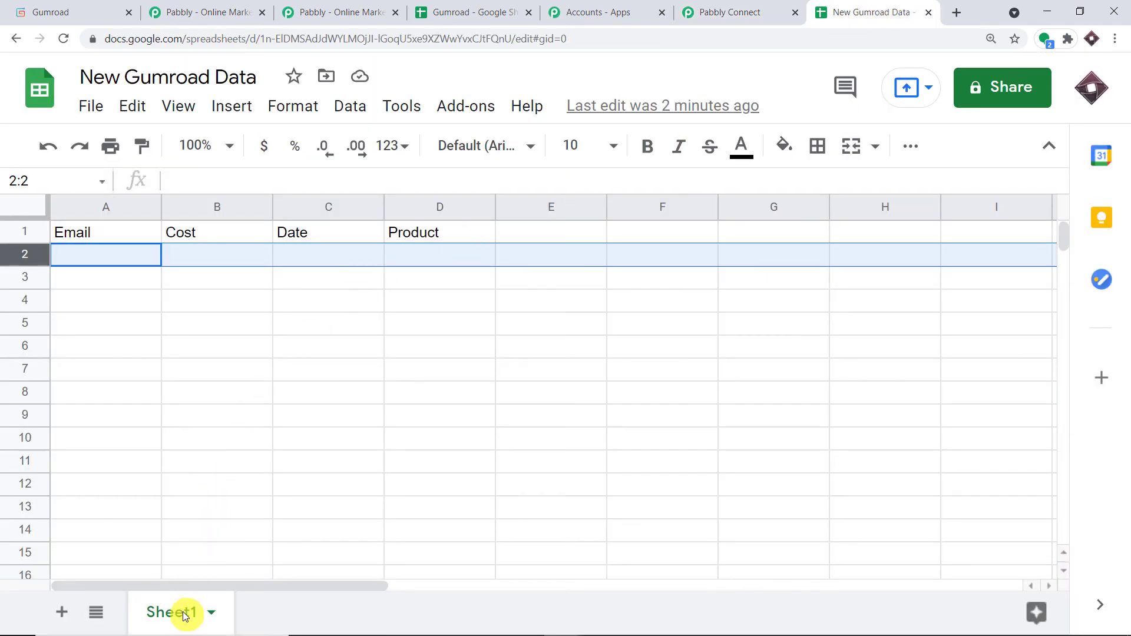
{"action": "left_click", "coordinate": [716, 9]}
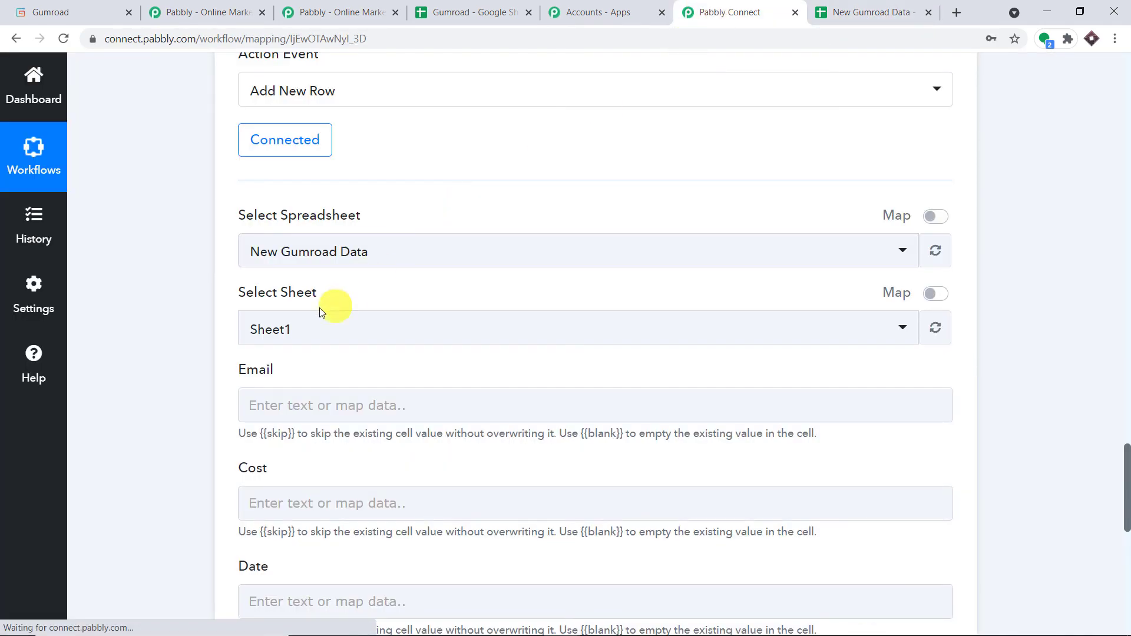
Confirm Sheet1 as the target sheet.
{"action": "left_click", "coordinate": [293, 334]}
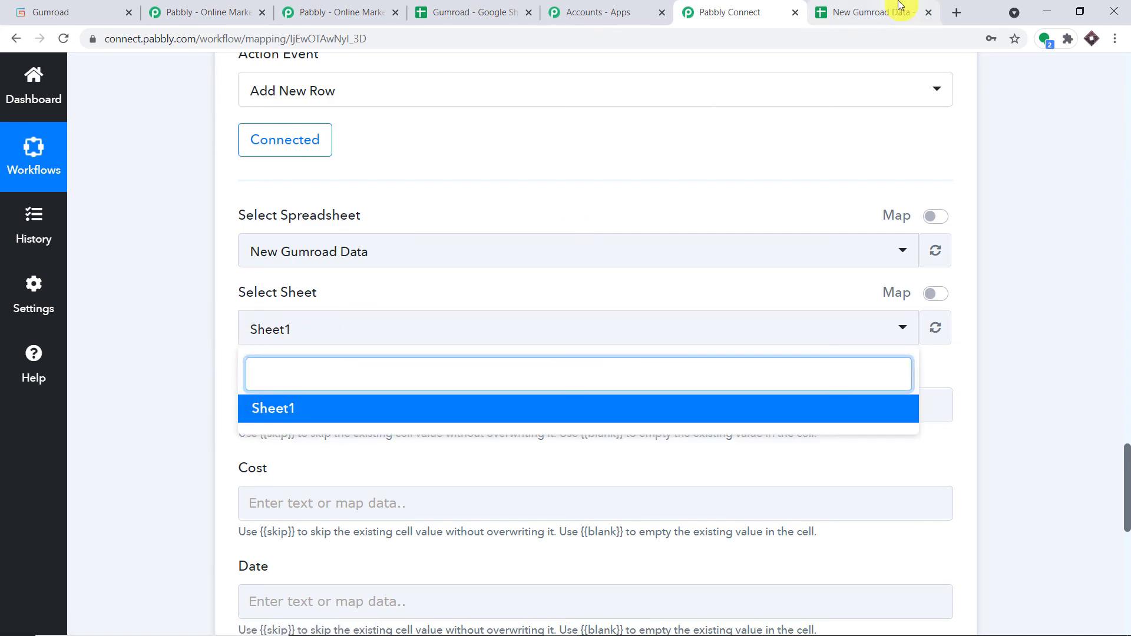
{"action": "left_click", "coordinate": [900, 5]}
{"action": "left_click", "coordinate": [732, 9]}
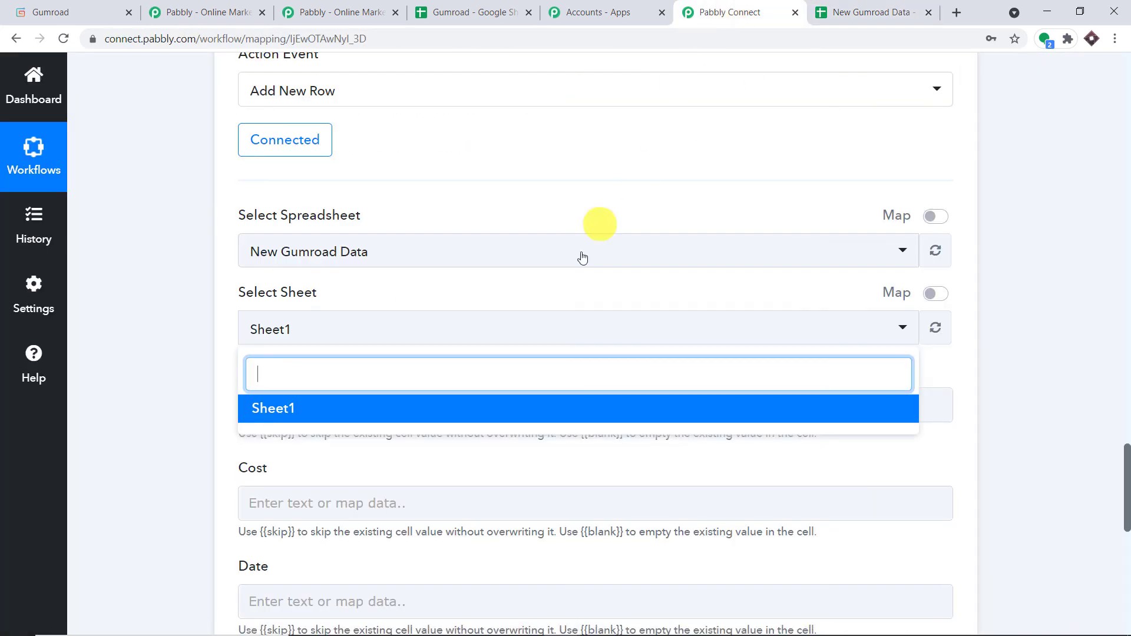
{"action": "left_click", "coordinate": [675, 171]}
{"action": "scroll", "coordinate": [648, 179], "scroll_direction": "down", "scroll_amount": 3}
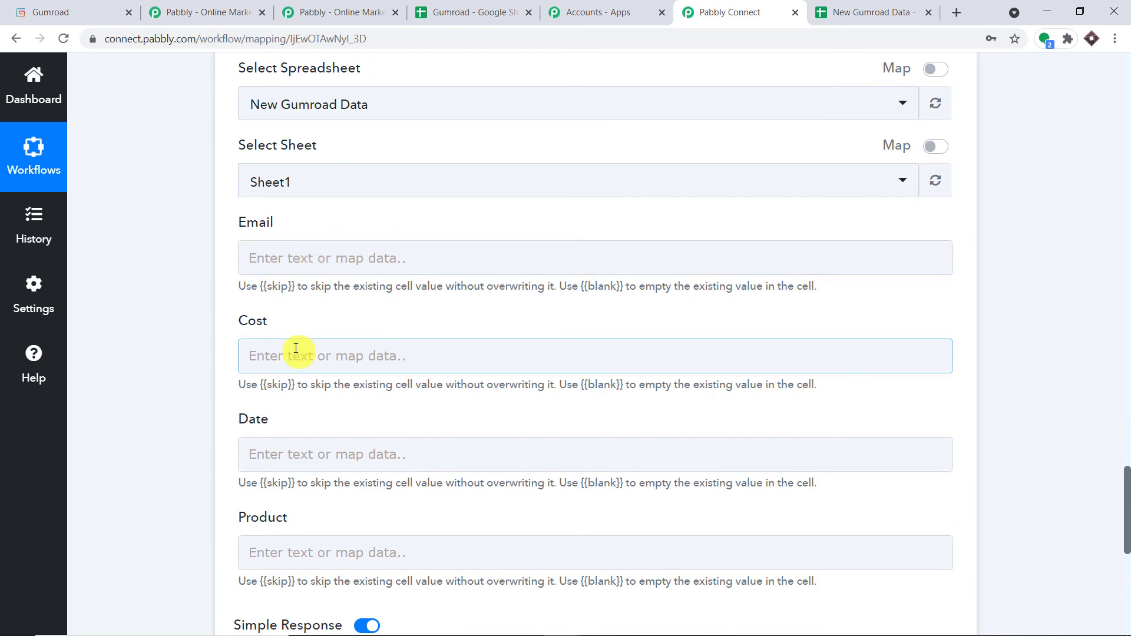
{"action": "scroll", "coordinate": [294, 365], "scroll_direction": "down", "scroll_amount": 1}
Compare the Email, Cost, Date and Product headers in the spreadsheet with the mapping fields.
{"action": "left_click", "coordinate": [877, 5]}
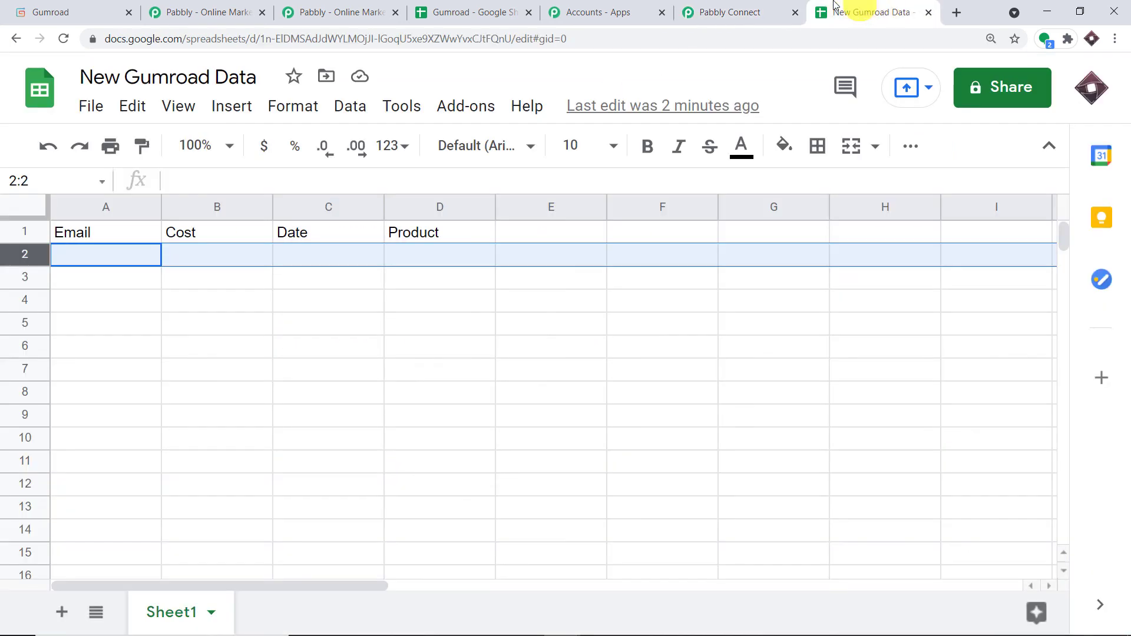
{"action": "left_click", "coordinate": [94, 233]}
{"action": "left_click", "coordinate": [194, 231]}
{"action": "left_click", "coordinate": [330, 232]}
{"action": "left_click", "coordinate": [424, 232]}
{"action": "left_click", "coordinate": [745, 3]}
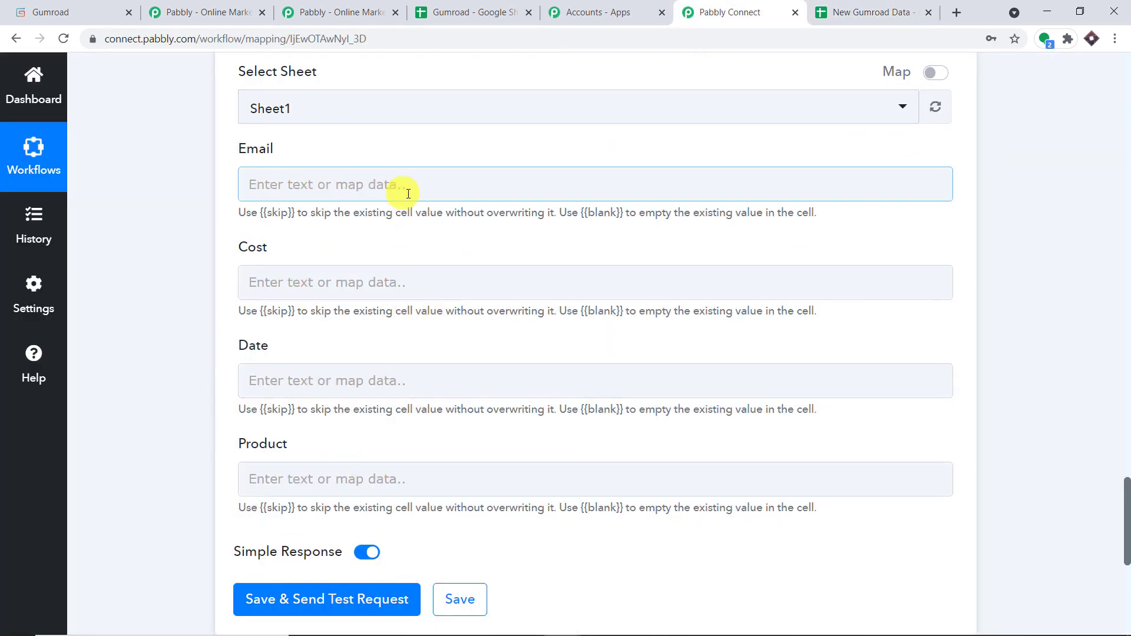
Map the Gumroad sale's buyer Email into the Email field.
{"action": "scroll", "coordinate": [1127, 250], "scroll_direction": "up", "scroll_amount": 3}
{"action": "scroll", "coordinate": [1128, 250], "scroll_direction": "up", "scroll_amount": 15}
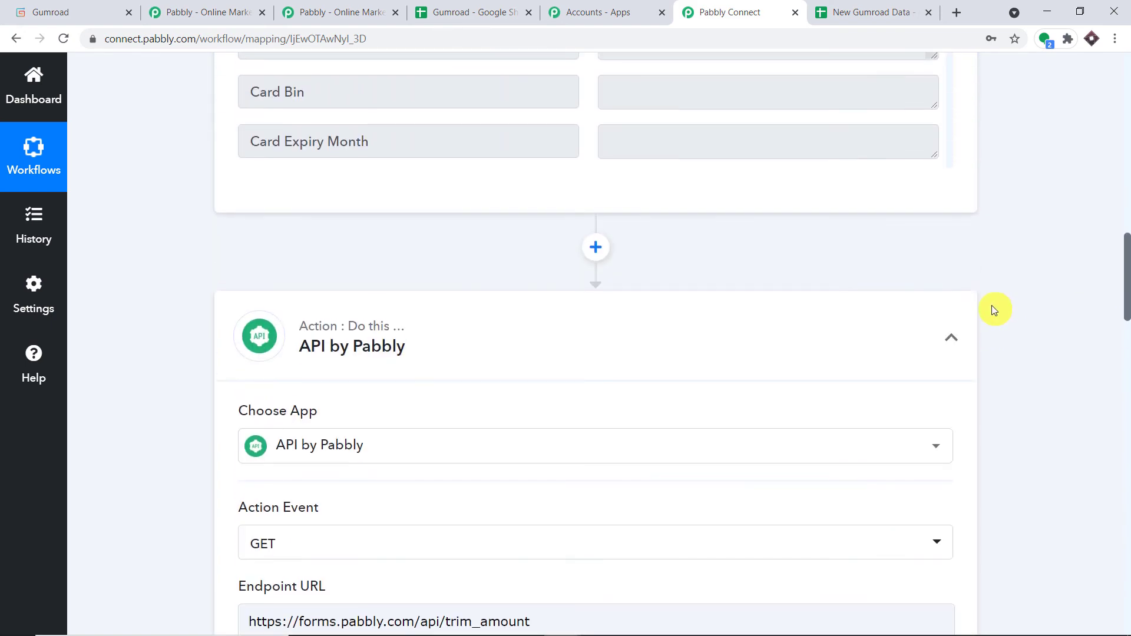
{"action": "scroll", "coordinate": [801, 288], "scroll_direction": "up", "scroll_amount": 6}
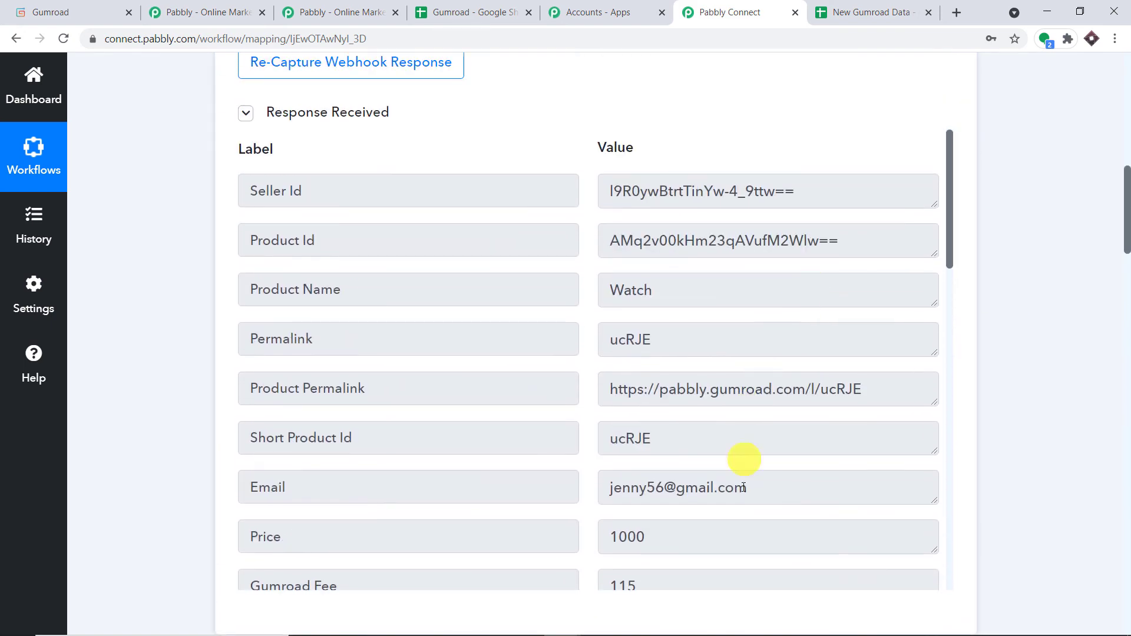
{"action": "left_click_drag", "start_coordinate": [776, 485], "coordinate": [421, 483]}
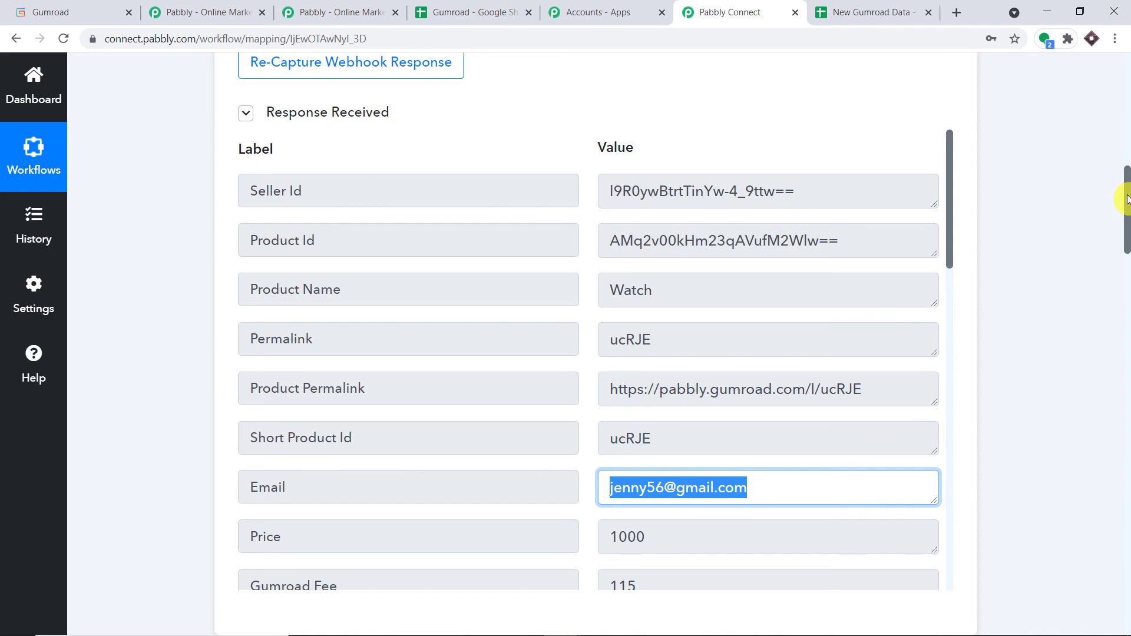
{"action": "left_click_drag", "start_coordinate": [1126, 199], "coordinate": [1126, 465]}
{"action": "scroll", "coordinate": [957, 399], "scroll_direction": "down", "scroll_amount": 1}
{"action": "left_click", "coordinate": [349, 327]}
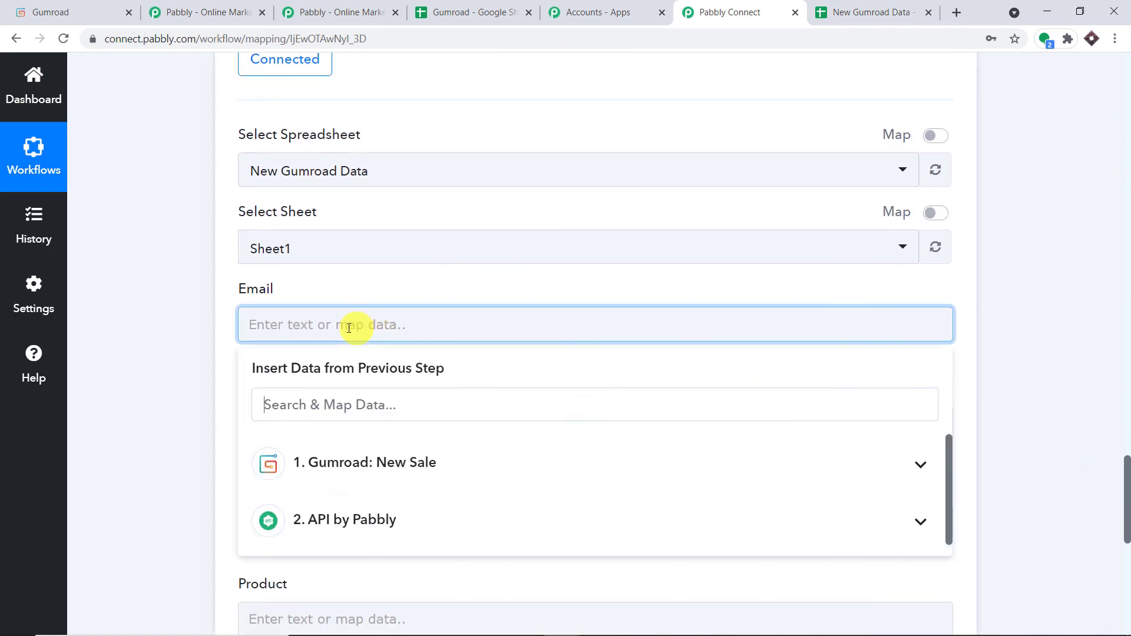
{"action": "left_click", "coordinate": [344, 461]}
{"action": "scroll", "coordinate": [462, 471], "scroll_direction": "down", "scroll_amount": 3}
{"action": "scroll", "coordinate": [462, 518], "scroll_direction": "down", "scroll_amount": 2}
{"action": "left_click", "coordinate": [462, 441]}
Map the API step's trimmed Amount (10) into Cost, replacing the raw Price.
{"action": "scroll", "coordinate": [1068, 311], "scroll_direction": "down", "scroll_amount": 2}
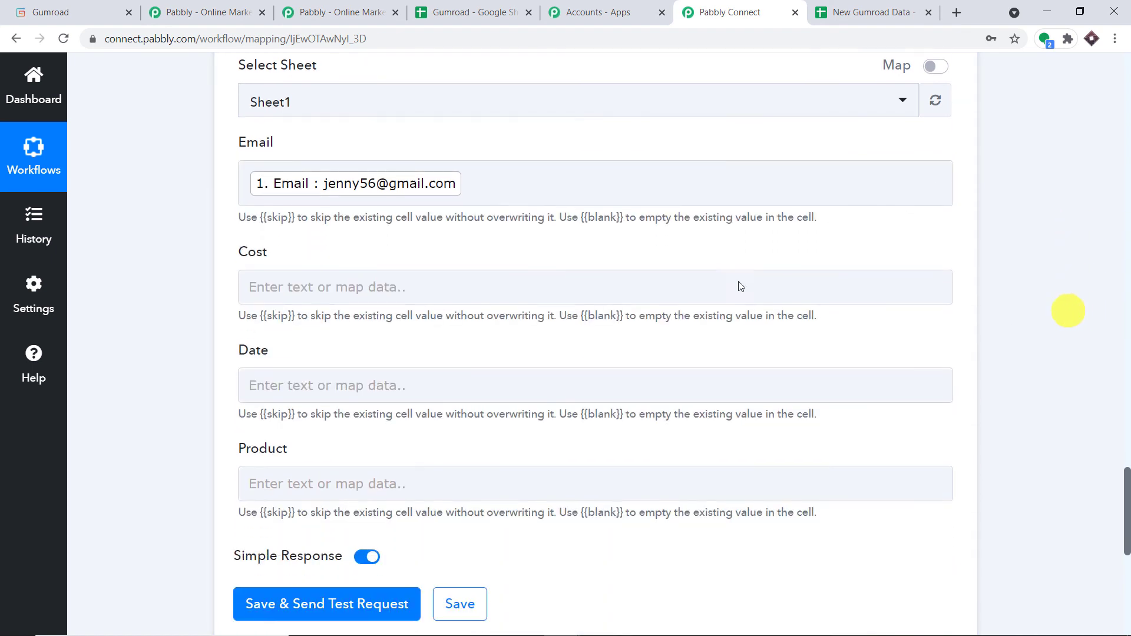
{"action": "left_click", "coordinate": [424, 286]}
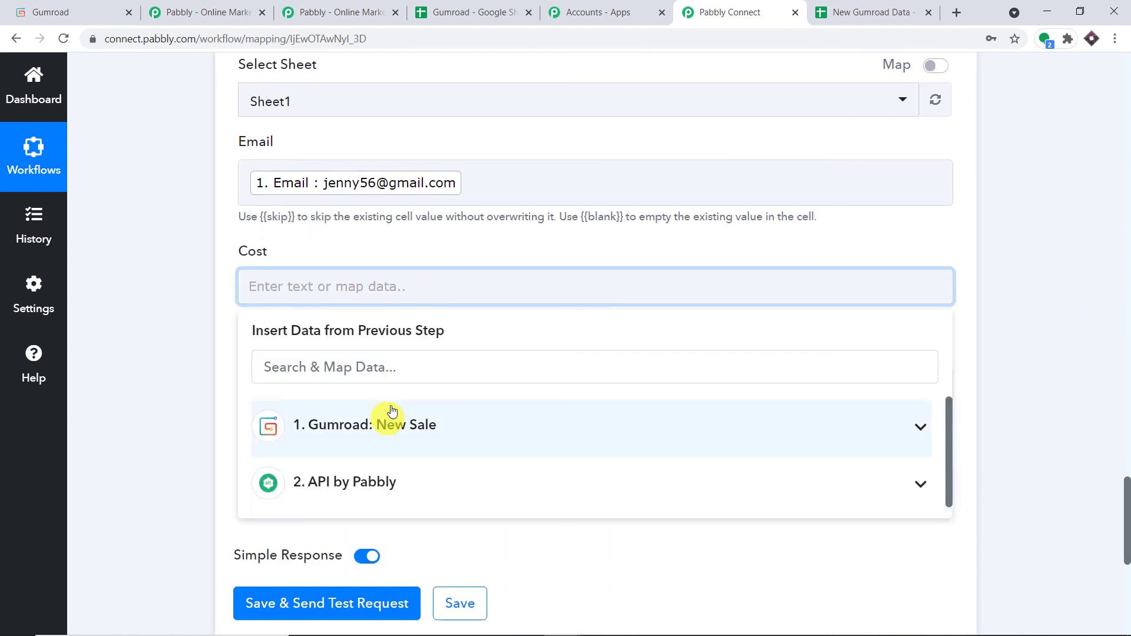
{"action": "left_click", "coordinate": [336, 433]}
{"action": "scroll", "coordinate": [439, 449], "scroll_direction": "down", "scroll_amount": 2}
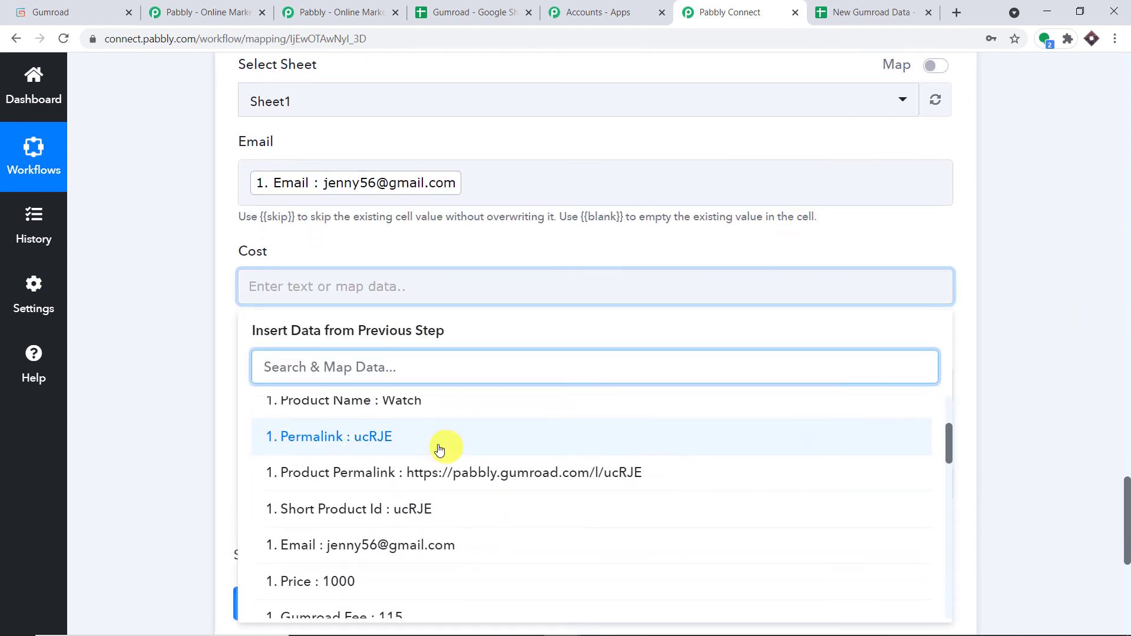
{"action": "scroll", "coordinate": [439, 450], "scroll_direction": "down", "scroll_amount": 2}
{"action": "left_click", "coordinate": [404, 503]}
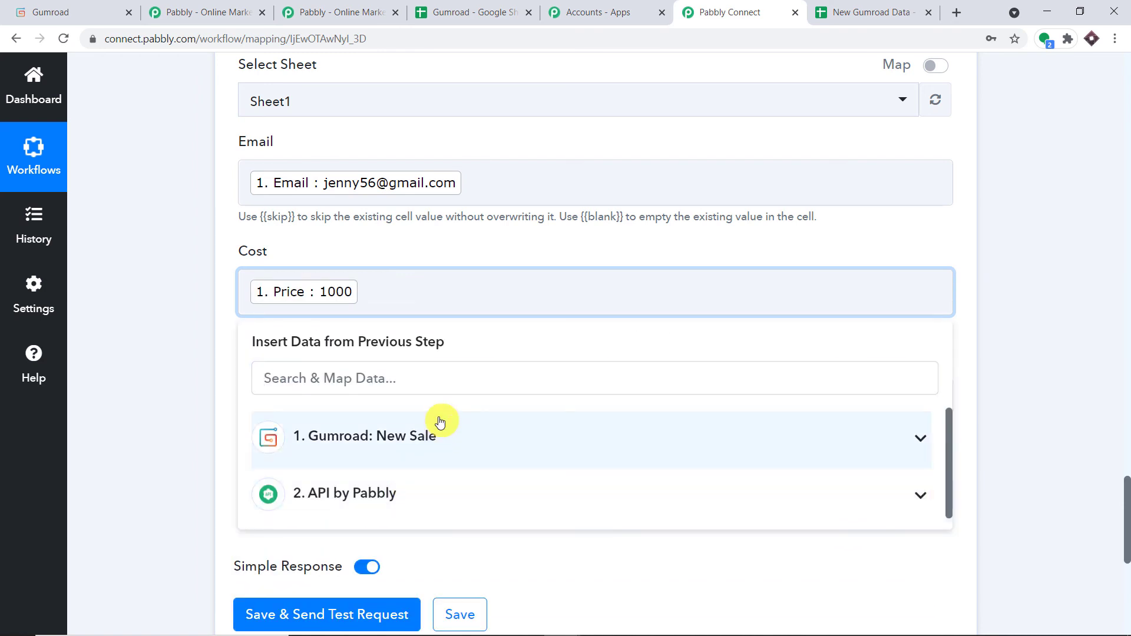
{"action": "key", "text": "BackSpace"}
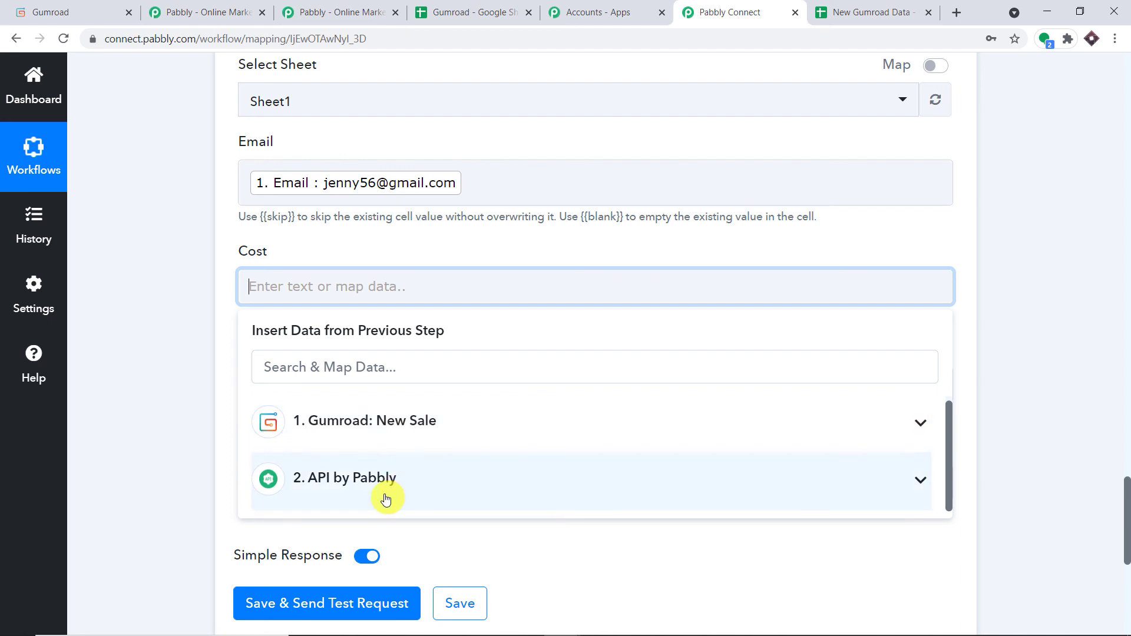
{"action": "left_click", "coordinate": [384, 488]}
{"action": "left_click", "coordinate": [371, 564]}
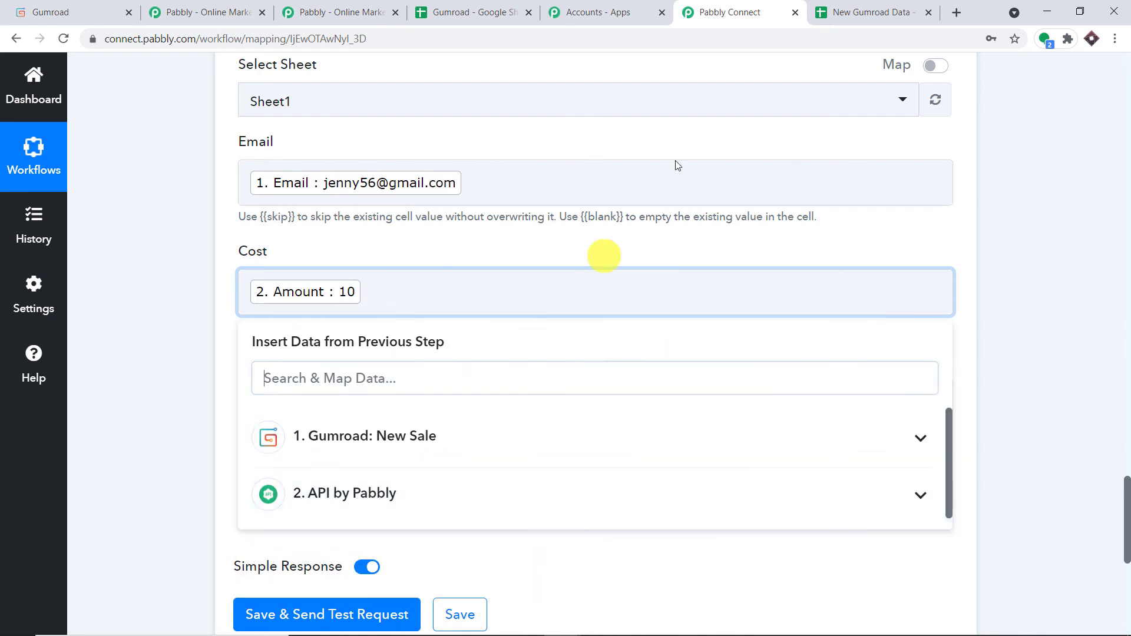
{"action": "left_click", "coordinate": [686, 154]}
{"action": "scroll", "coordinate": [694, 147], "scroll_direction": "down", "scroll_amount": 1}
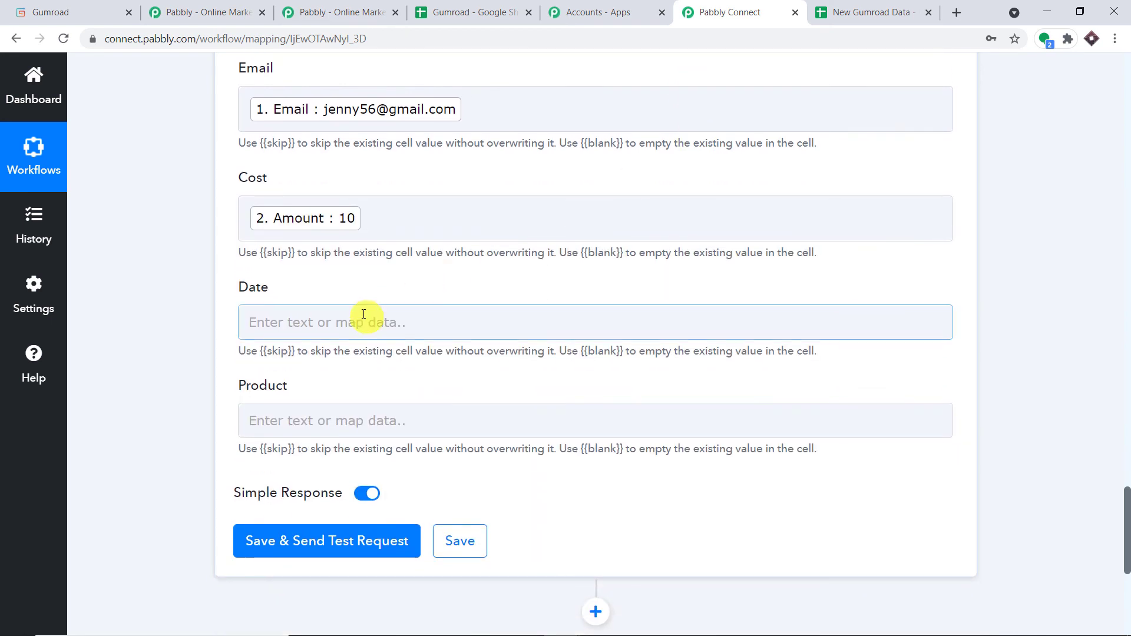
Map the Gumroad Sale Timestamp into the Date field.
{"action": "left_click", "coordinate": [358, 321]}
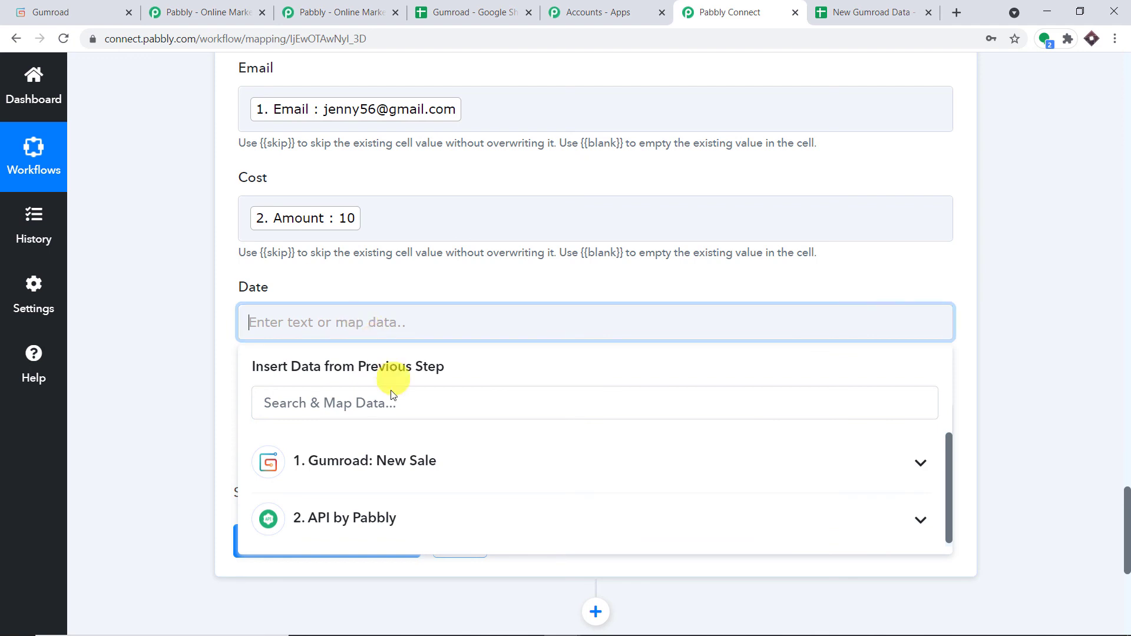
{"action": "left_click", "coordinate": [391, 462]}
{"action": "scroll", "coordinate": [522, 472], "scroll_direction": "down", "scroll_amount": 2}
{"action": "scroll", "coordinate": [525, 473], "scroll_direction": "down", "scroll_amount": 6}
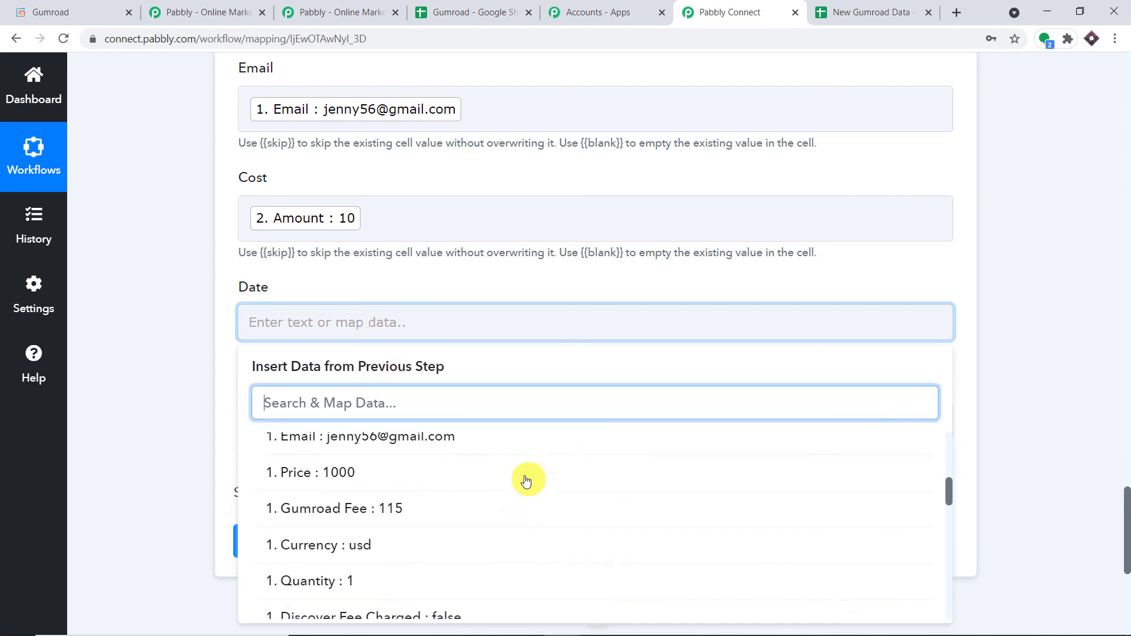
{"action": "scroll", "coordinate": [530, 498], "scroll_direction": "down", "scroll_amount": 6}
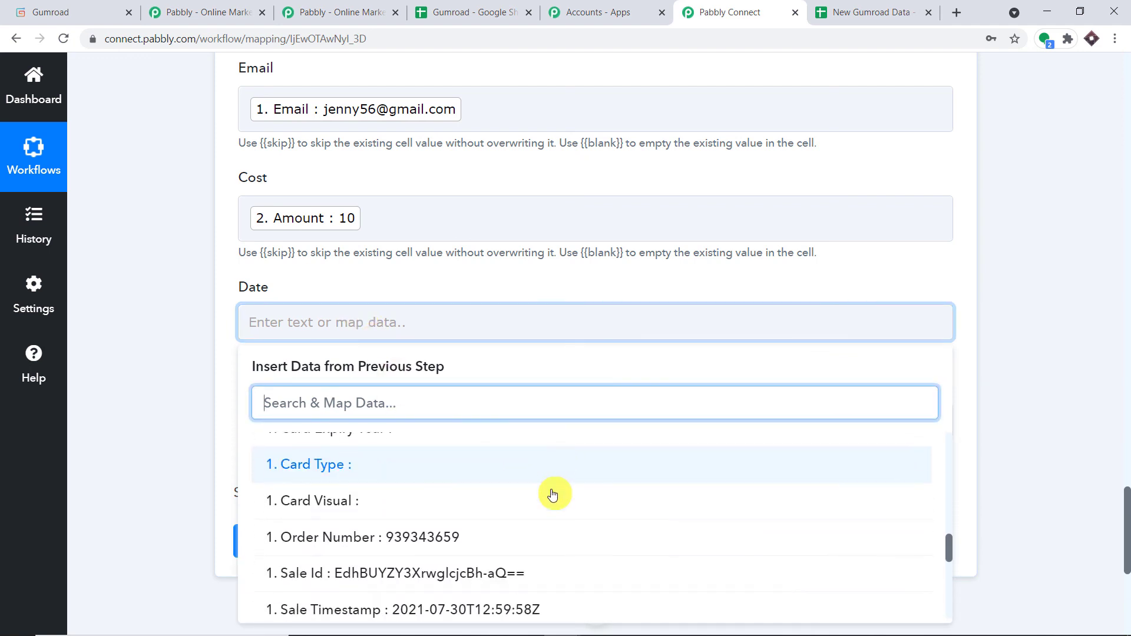
{"action": "scroll", "coordinate": [519, 507], "scroll_direction": "up", "scroll_amount": 2}
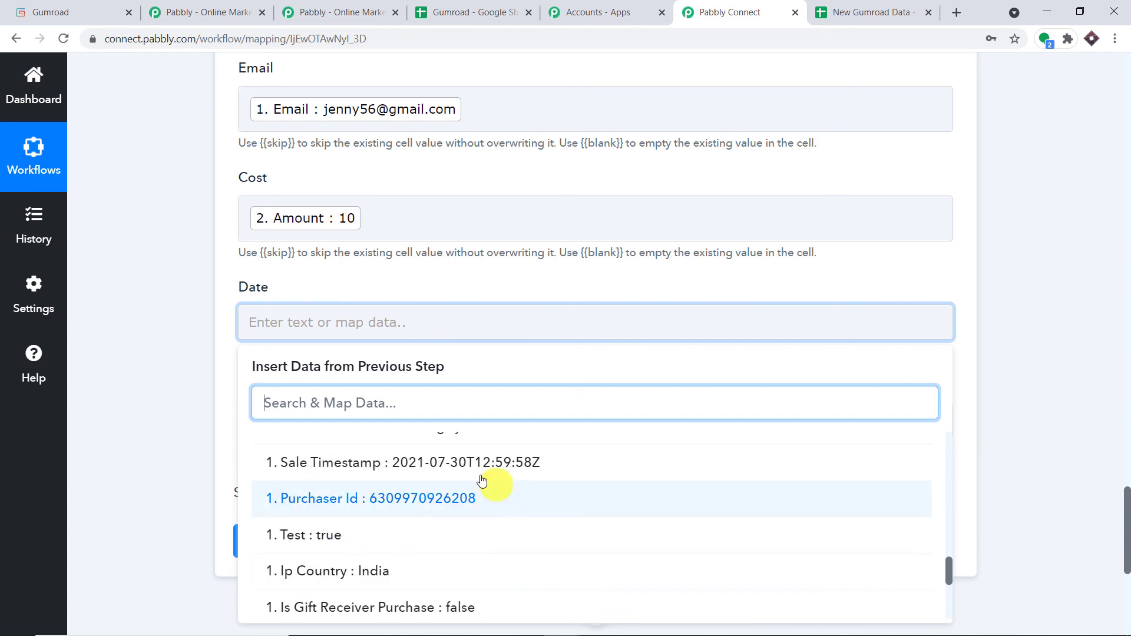
{"action": "left_click", "coordinate": [387, 476]}
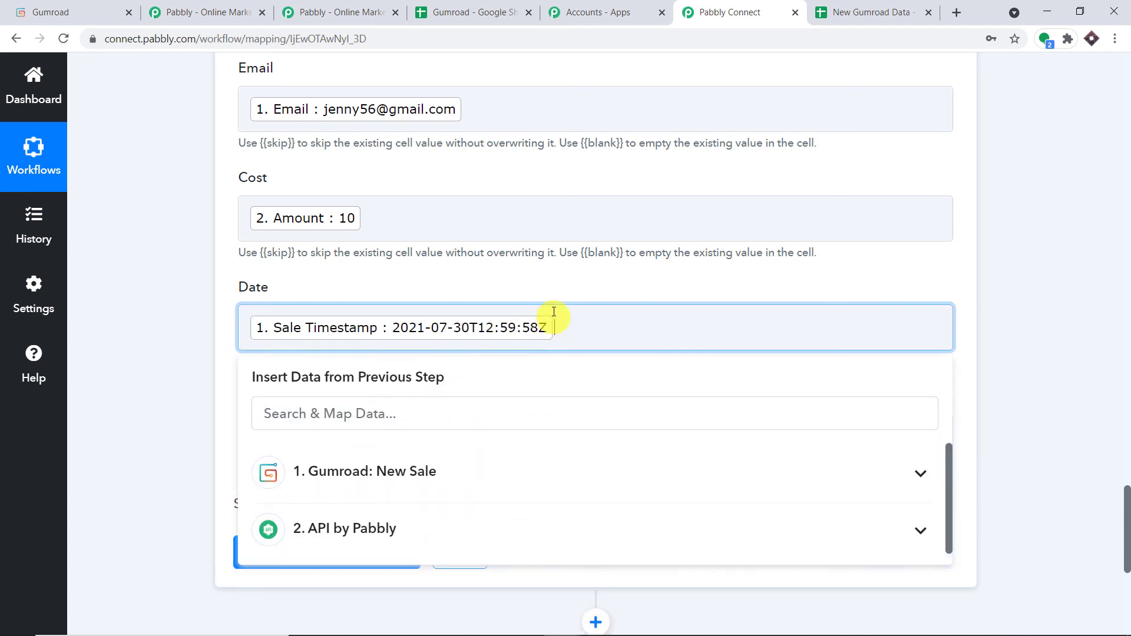
{"action": "left_click", "coordinate": [576, 294]}
Map Product Name (Watch) into Product, then save and send a test request.
{"action": "scroll", "coordinate": [575, 294], "scroll_direction": "down", "scroll_amount": 1}
{"action": "left_click", "coordinate": [335, 356]}
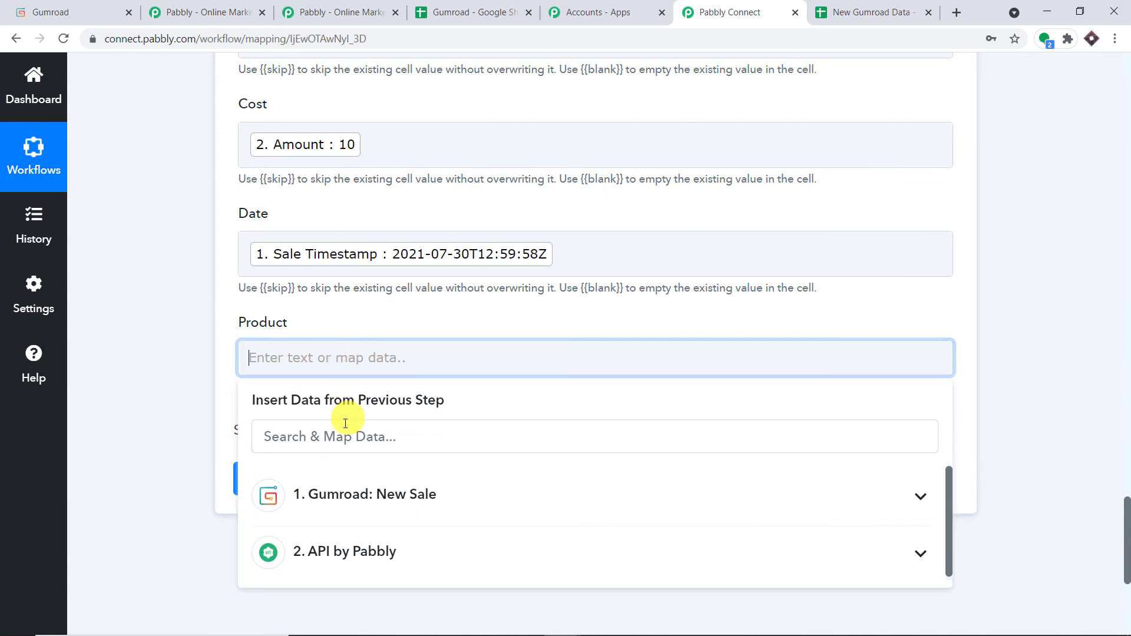
{"action": "left_click", "coordinate": [407, 504]}
{"action": "scroll", "coordinate": [406, 504], "scroll_direction": "down", "scroll_amount": 1}
{"action": "left_click", "coordinate": [366, 541]}
{"action": "left_click", "coordinate": [506, 380]}
{"action": "left_click", "coordinate": [553, 319]}
{"action": "left_click", "coordinate": [330, 496]}
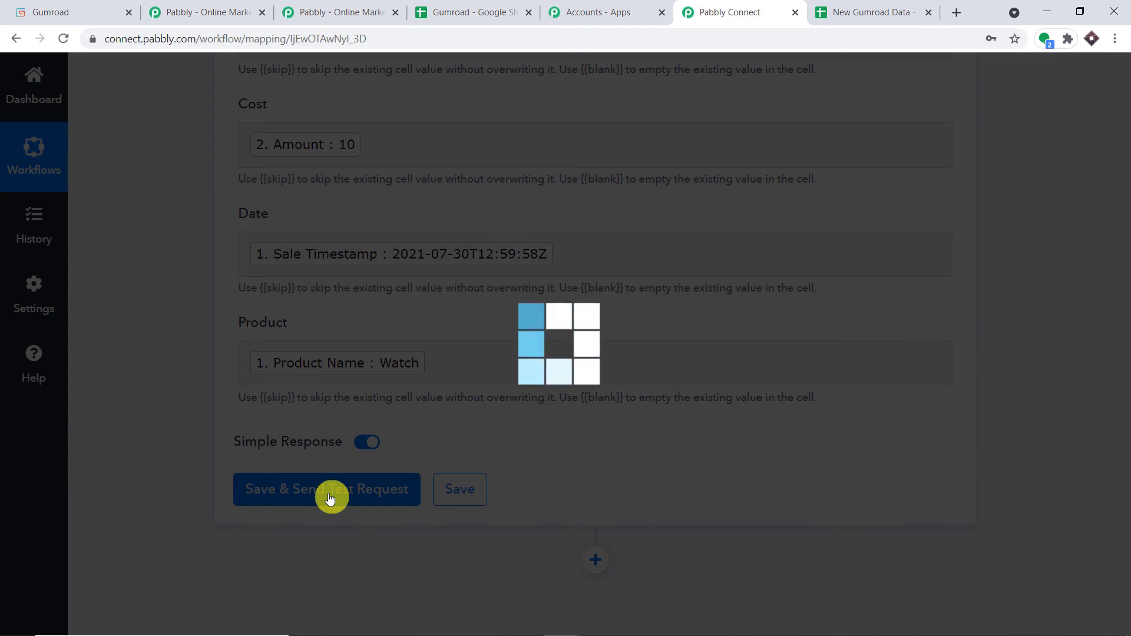
Check the test row in New Gumroad Data and widen column A to fit the email.
{"action": "left_click", "coordinate": [857, 6]}
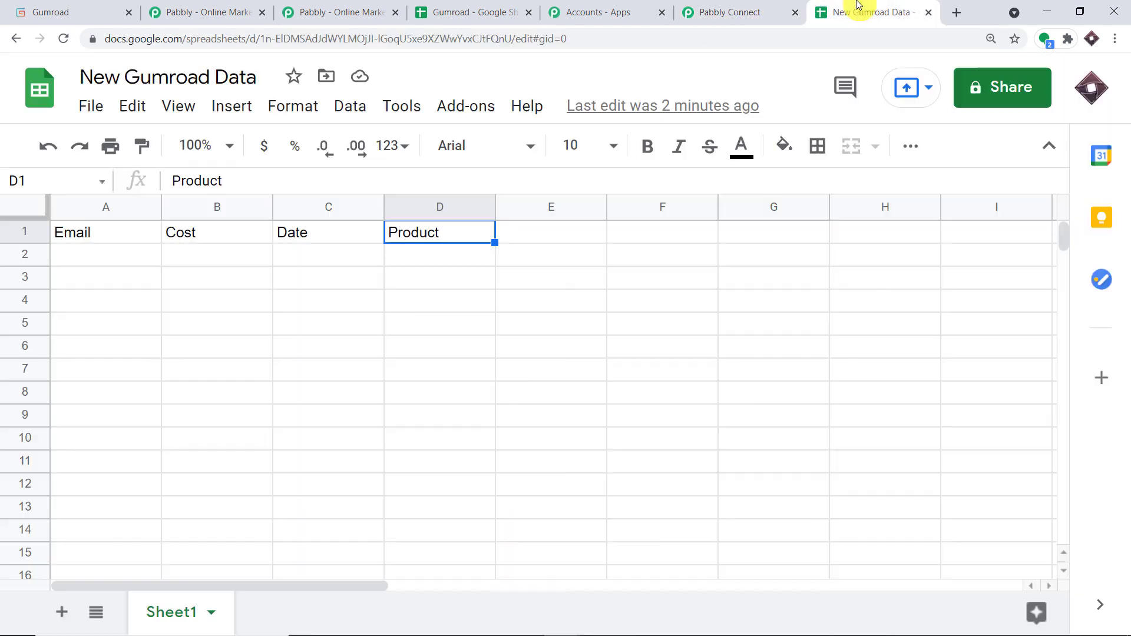
{"action": "left_click", "coordinate": [121, 262]}
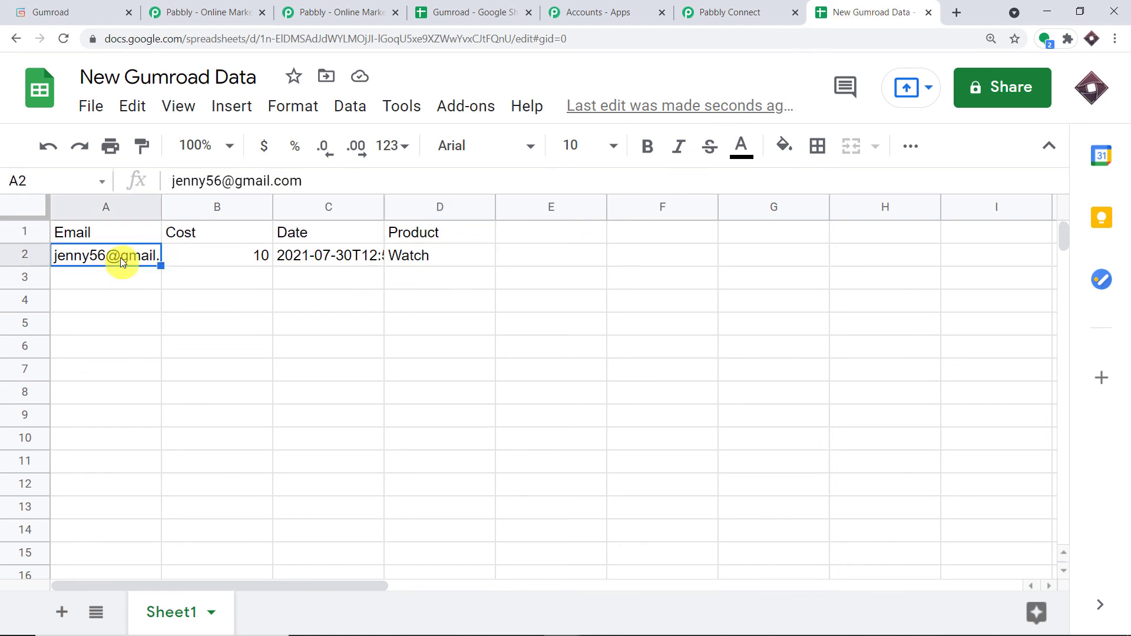
{"action": "left_click_drag", "start_coordinate": [160, 215], "coordinate": [204, 214]}
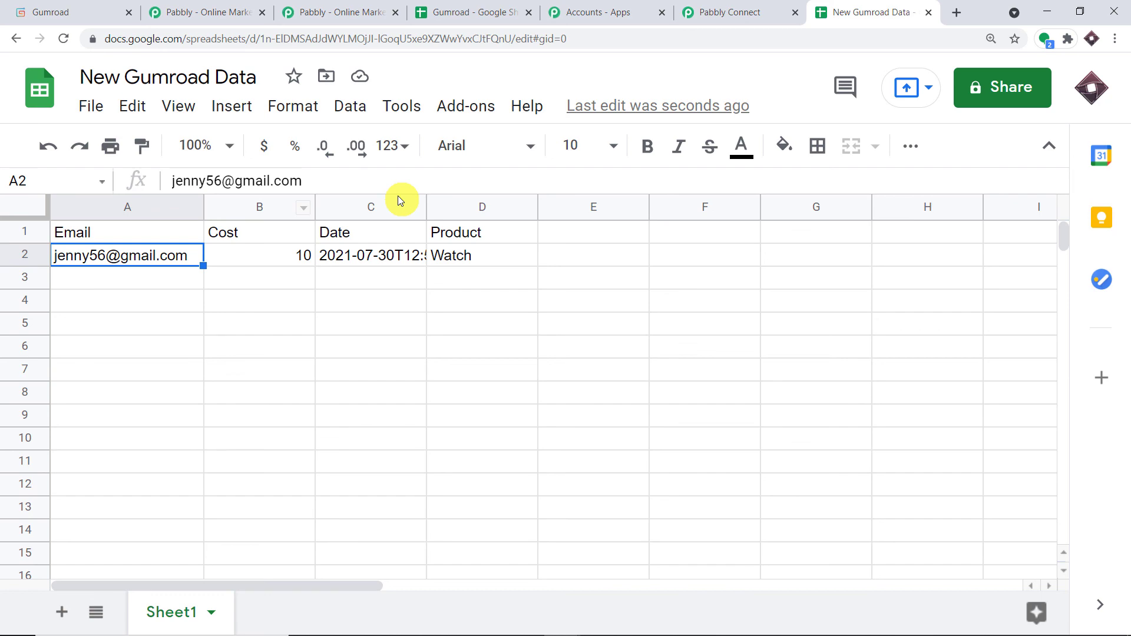
Collapse the Google Sheets, API by Pabbly and Gumroad New Sale step cards.
{"action": "left_click", "coordinate": [719, 11]}
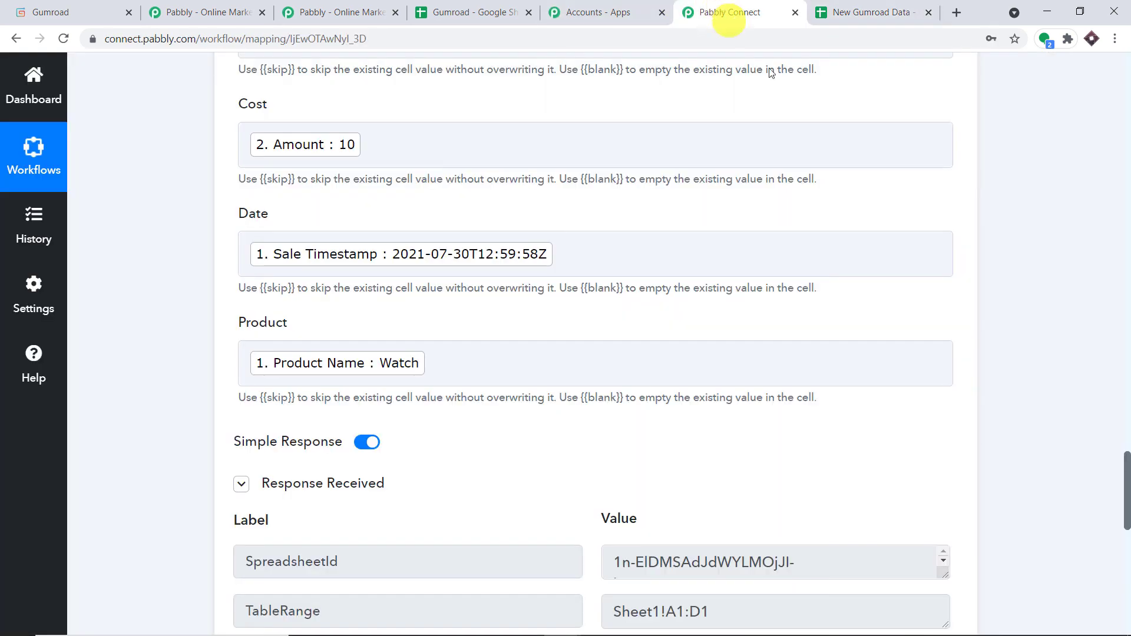
{"action": "scroll", "coordinate": [1128, 316], "scroll_direction": "up", "scroll_amount": 6}
{"action": "scroll", "coordinate": [1128, 315], "scroll_direction": "up", "scroll_amount": 10}
{"action": "left_click", "coordinate": [457, 530]}
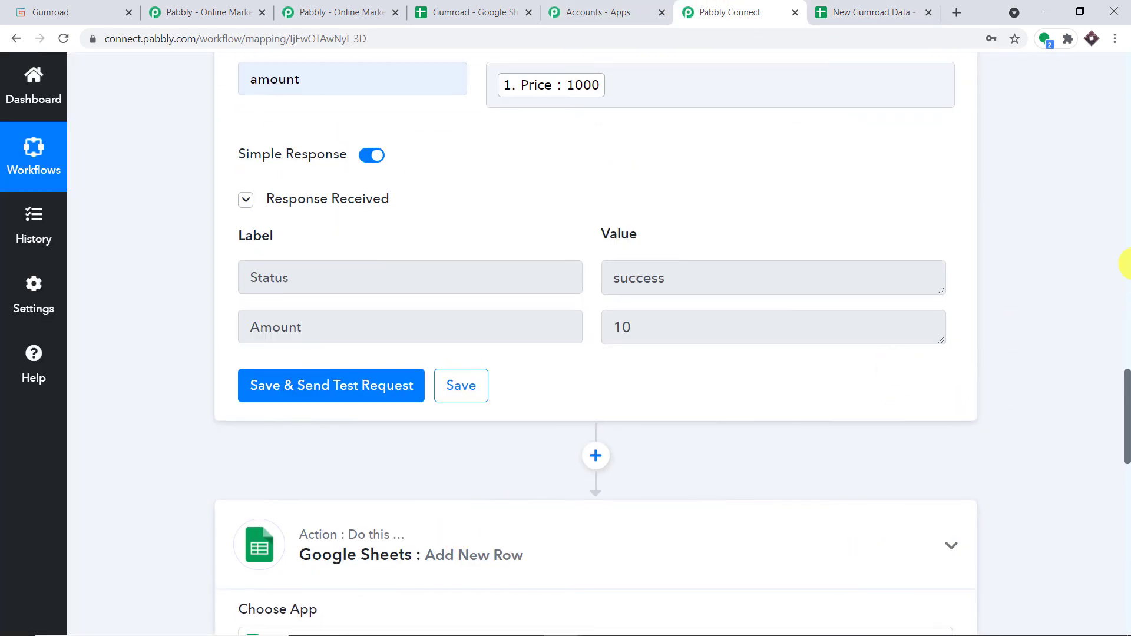
{"action": "scroll", "coordinate": [1125, 266], "scroll_direction": "up", "scroll_amount": 8}
{"action": "scroll", "coordinate": [1001, 262], "scroll_direction": "up", "scroll_amount": 5}
{"action": "left_click", "coordinate": [444, 372]}
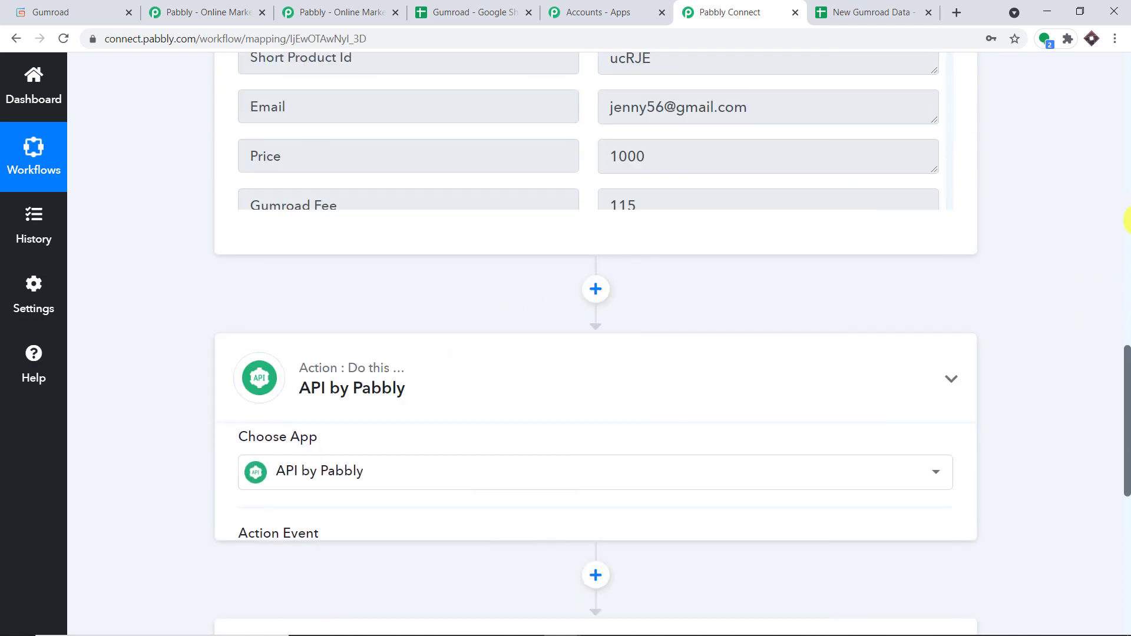
{"action": "scroll", "coordinate": [1125, 209], "scroll_direction": "up", "scroll_amount": 15}
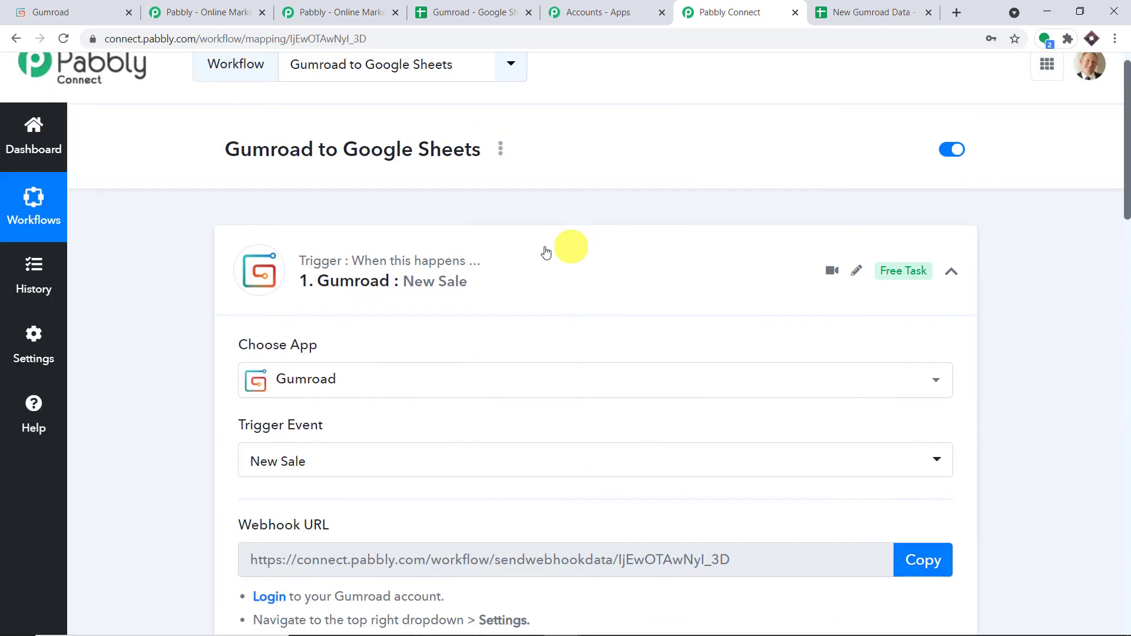
{"action": "left_click", "coordinate": [511, 257]}
{"action": "scroll", "coordinate": [533, 262], "scroll_direction": "down", "scroll_amount": 1}
Review the finished workflow and highlight its title 'Gumroad to Google Sheets'.
{"action": "mouse_move", "coordinate": [933, 194]}
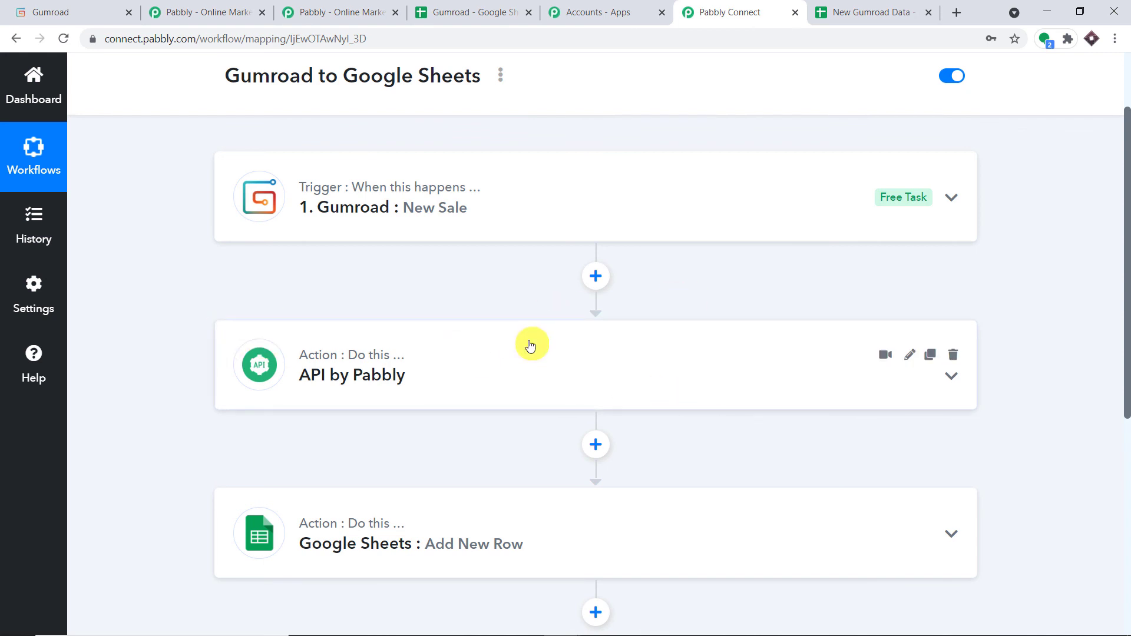
{"action": "scroll", "coordinate": [541, 337], "scroll_direction": "down", "scroll_amount": 3}
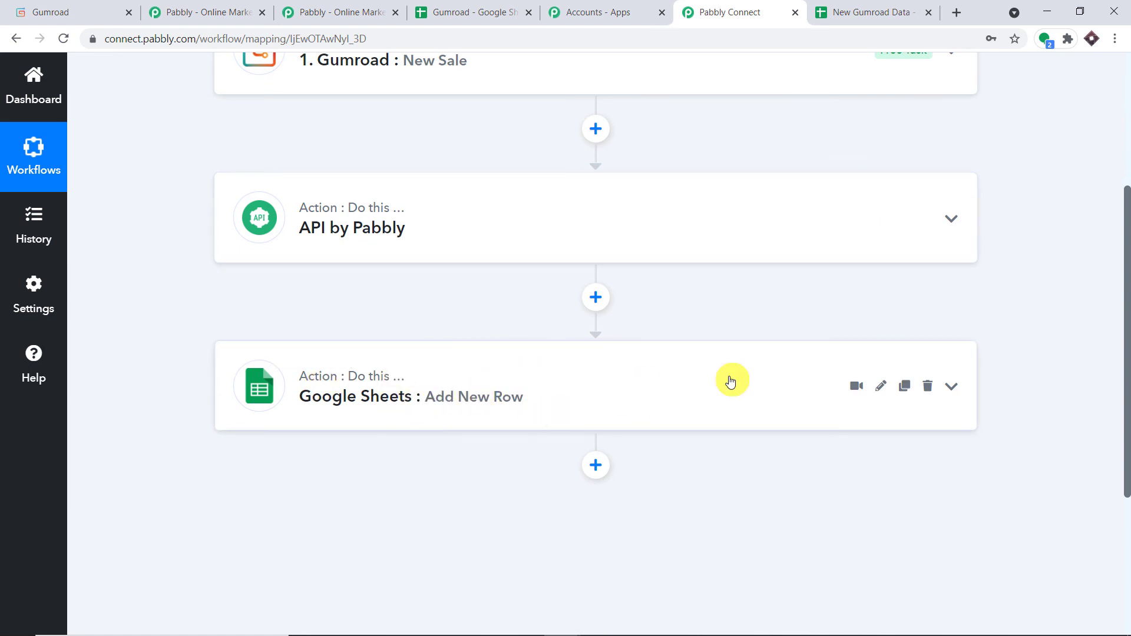
{"action": "scroll", "coordinate": [418, 237], "scroll_direction": "up", "scroll_amount": 3}
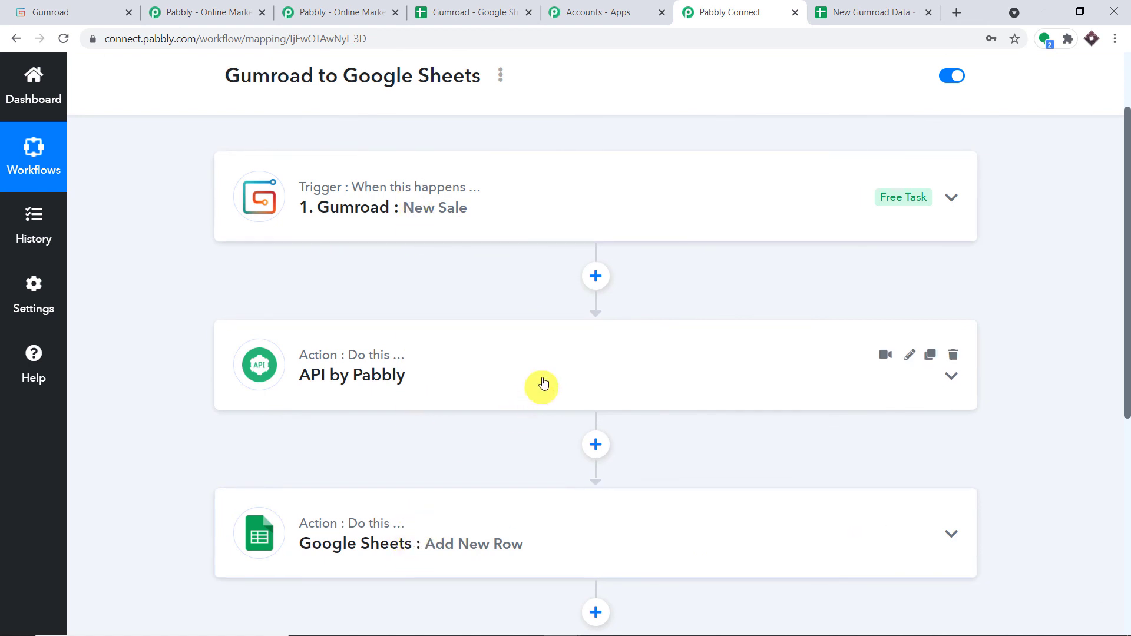
{"action": "scroll", "coordinate": [543, 383], "scroll_direction": "up", "scroll_amount": 2}
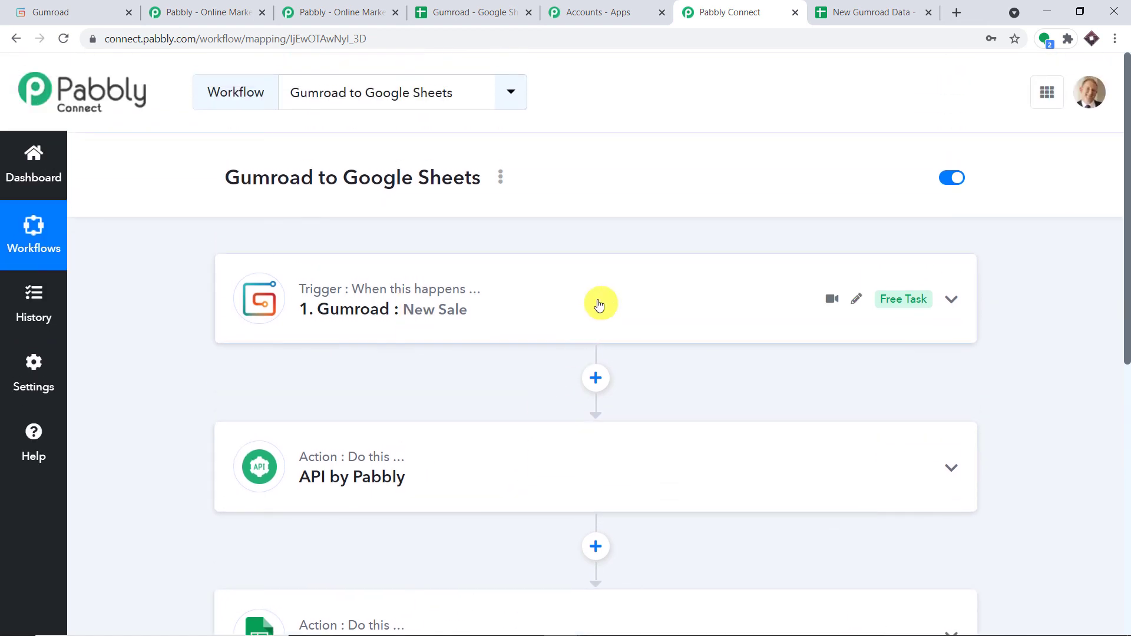
{"action": "left_click_drag", "start_coordinate": [222, 187], "coordinate": [494, 177]}
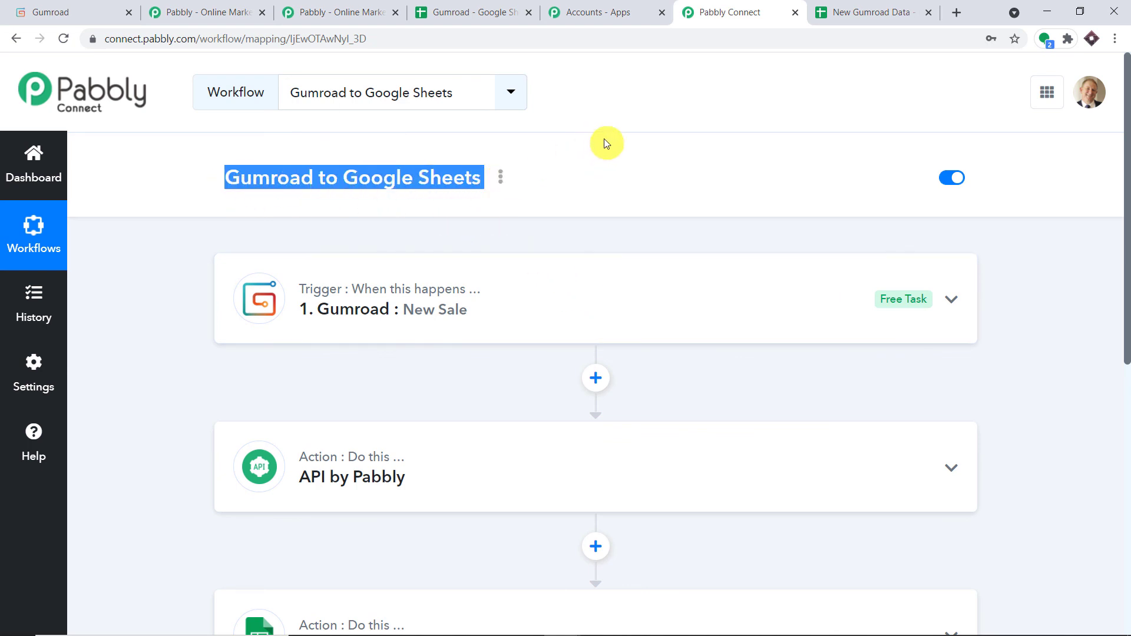